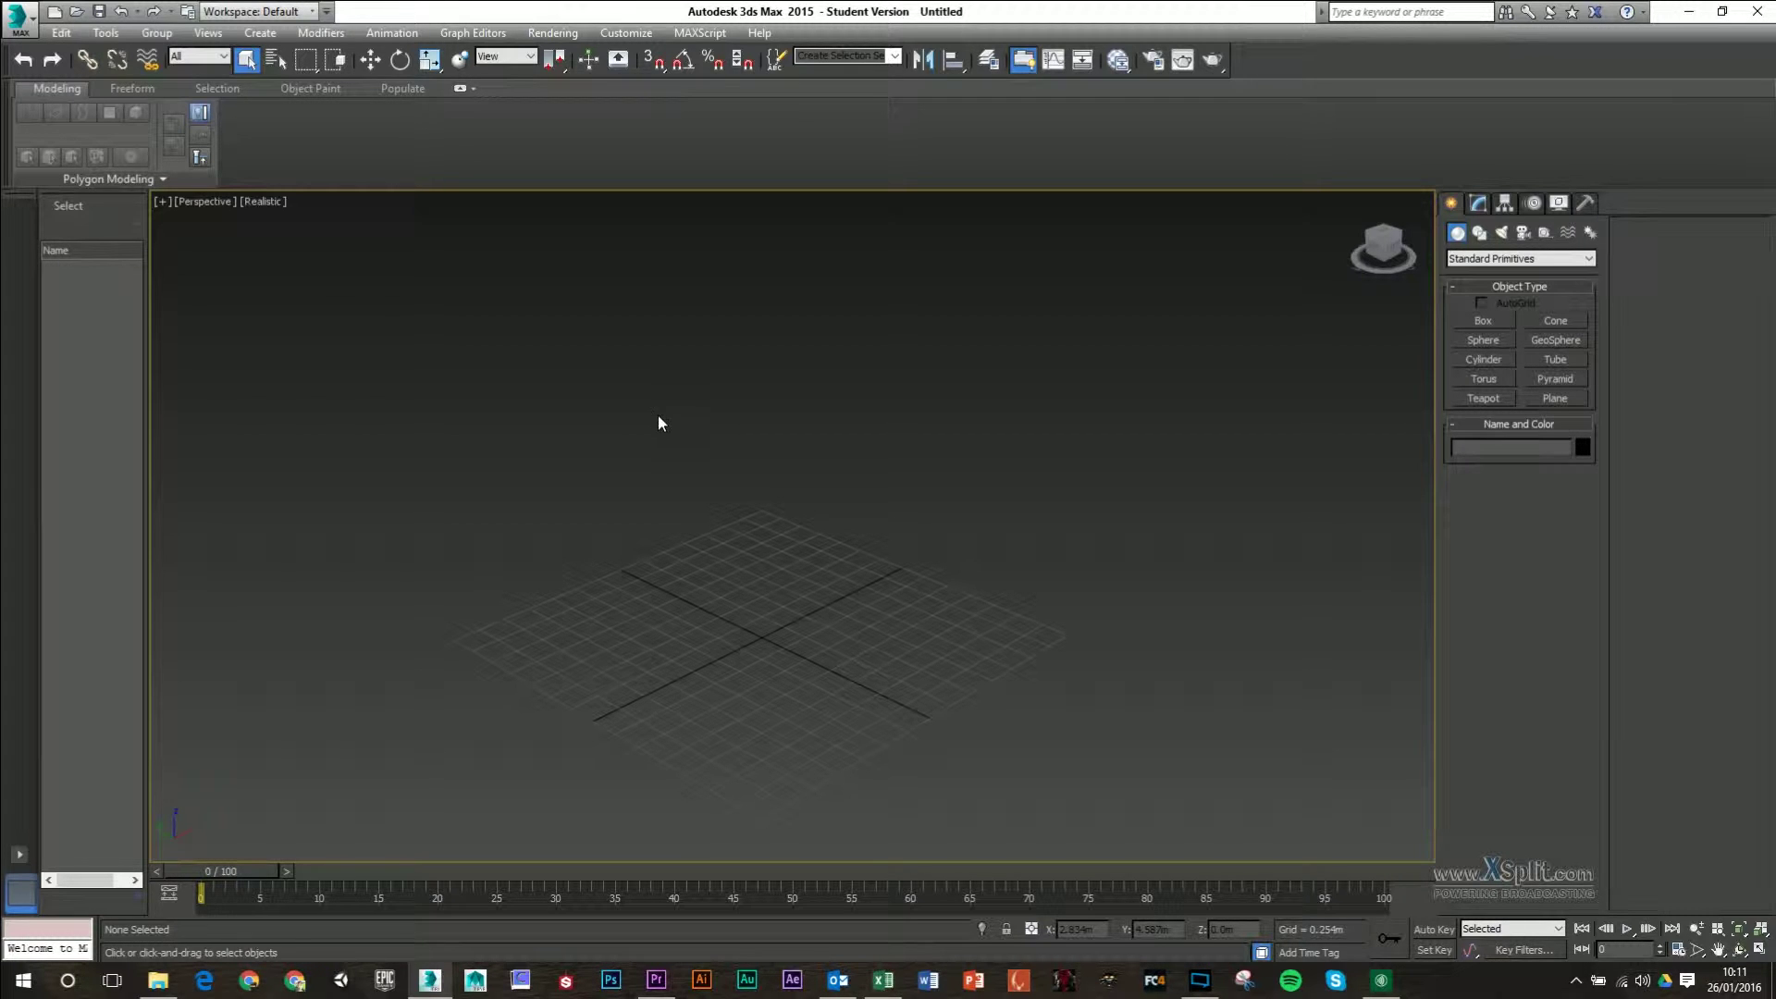
Step: Create a box about 3.49 m long, 3.51 m wide and 2.97 m high, centred on the grid in the perspective view
left_click(1484, 321)
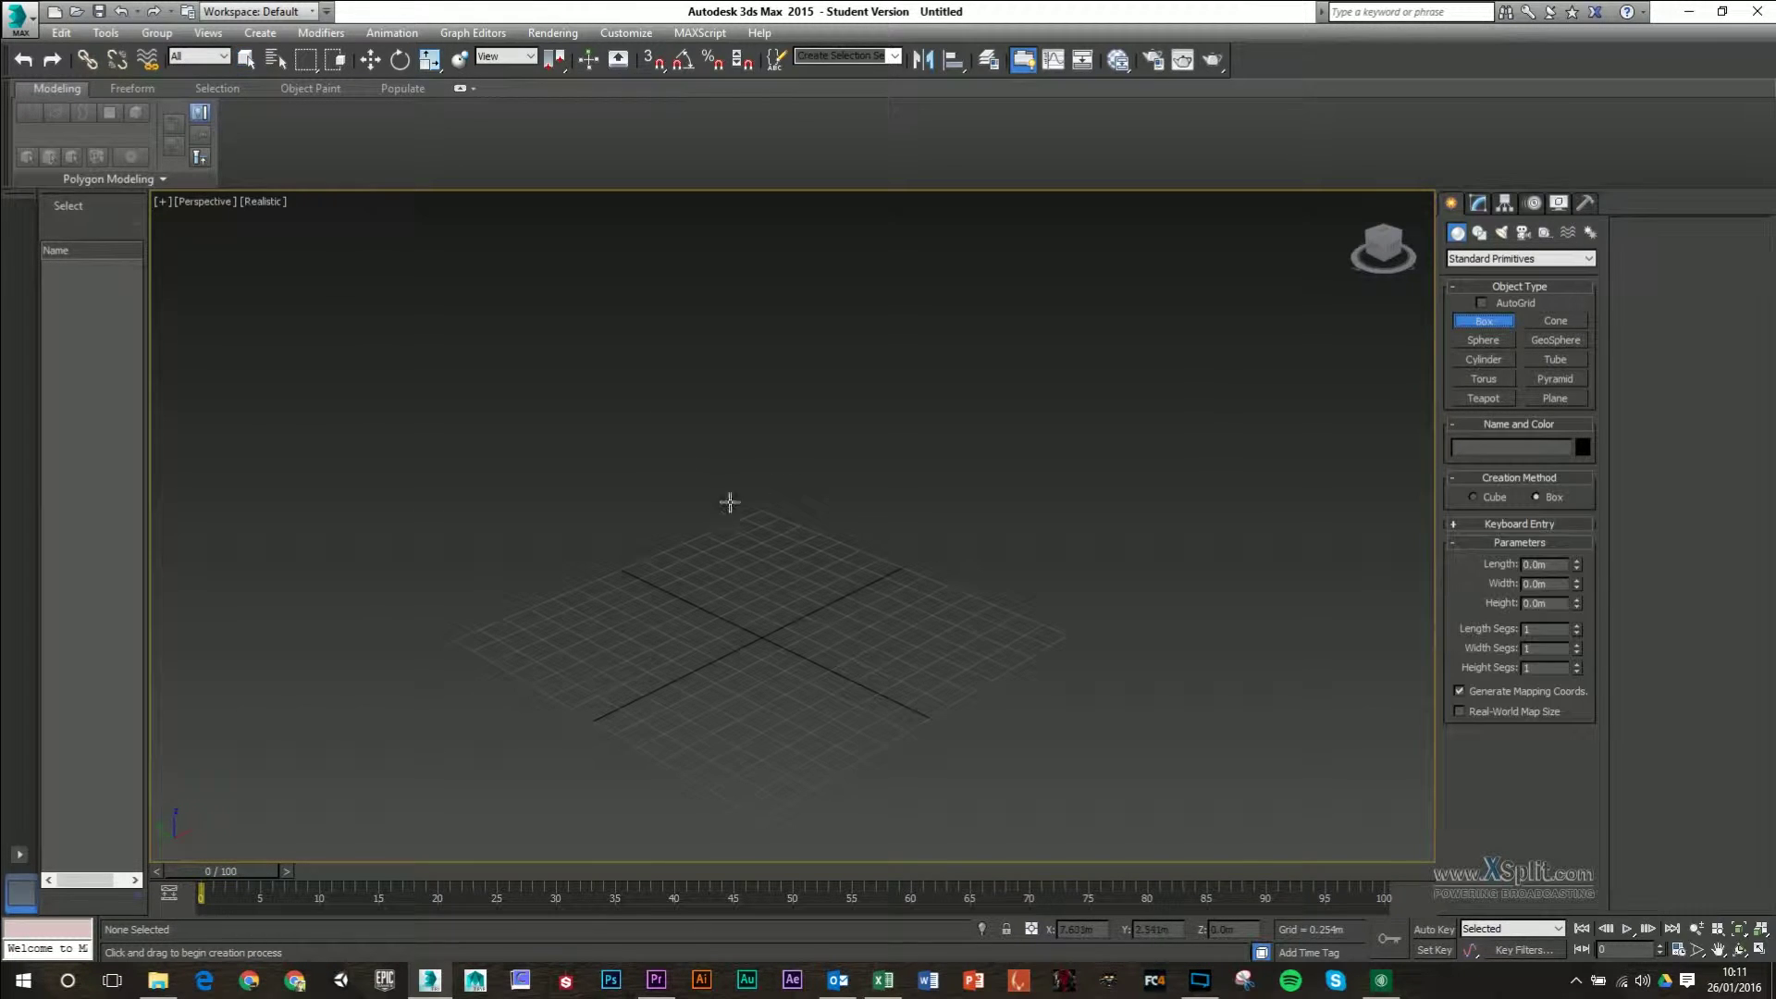
left_click_drag(762, 520, 713, 814)
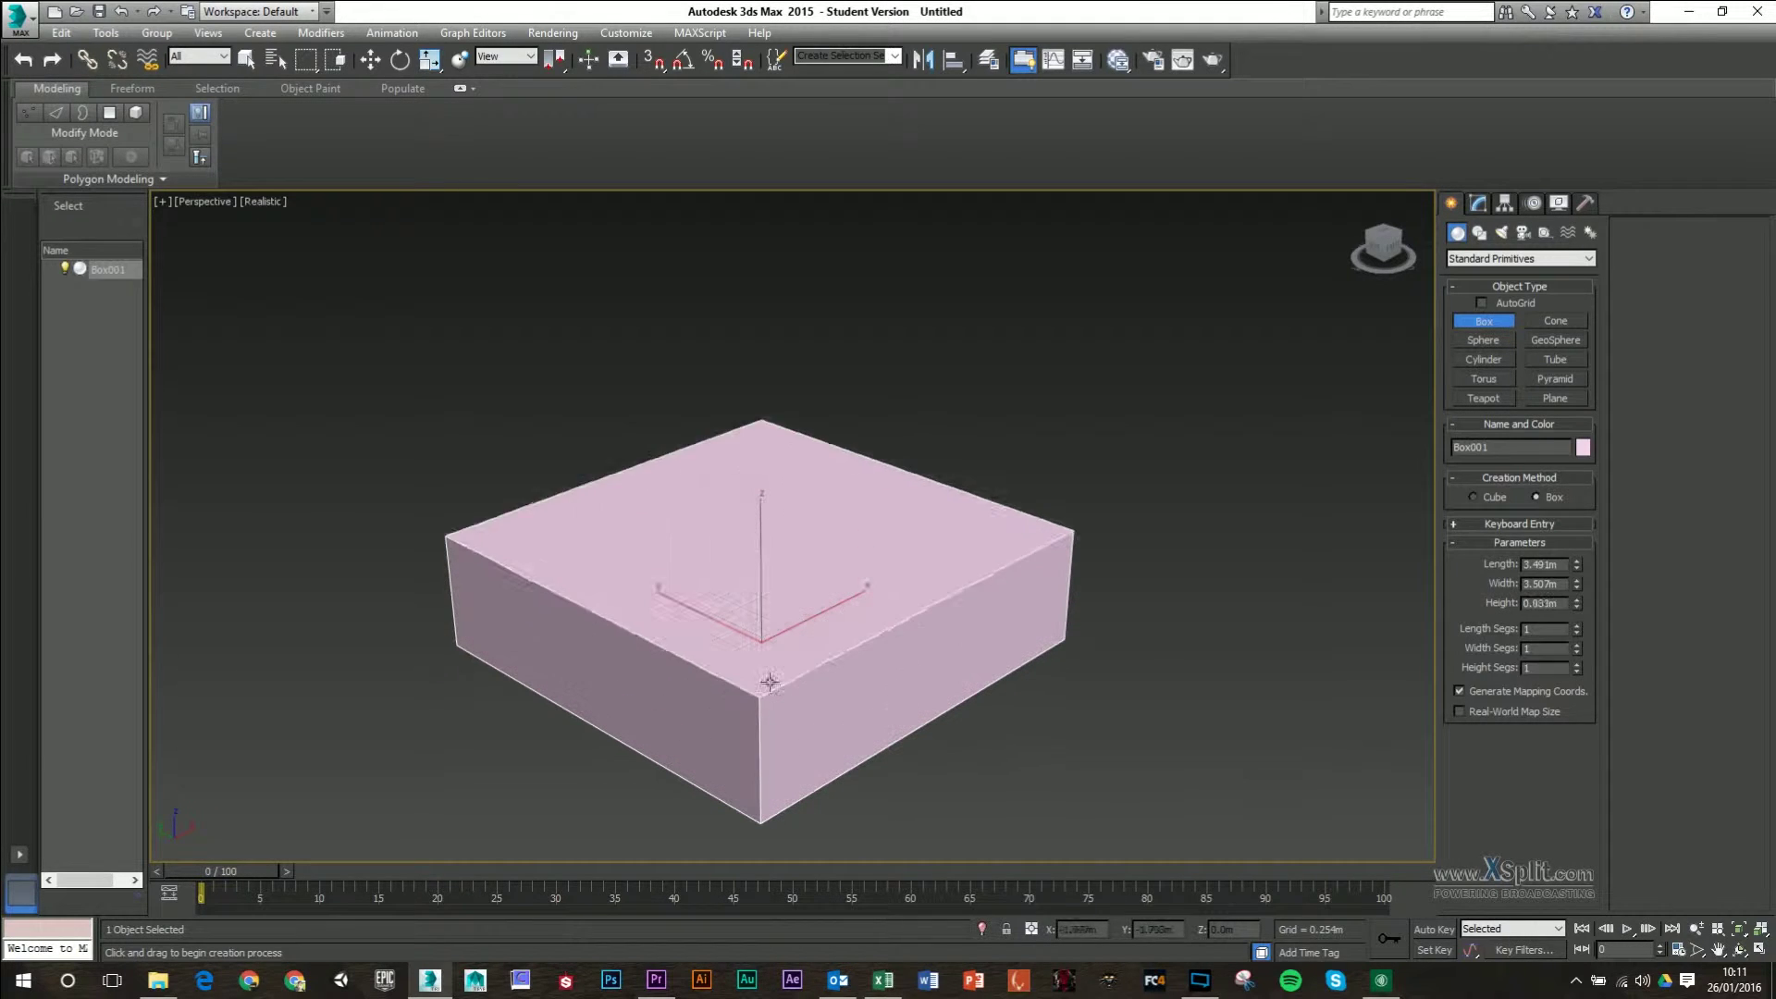
scroll(986, 537, "down", 2)
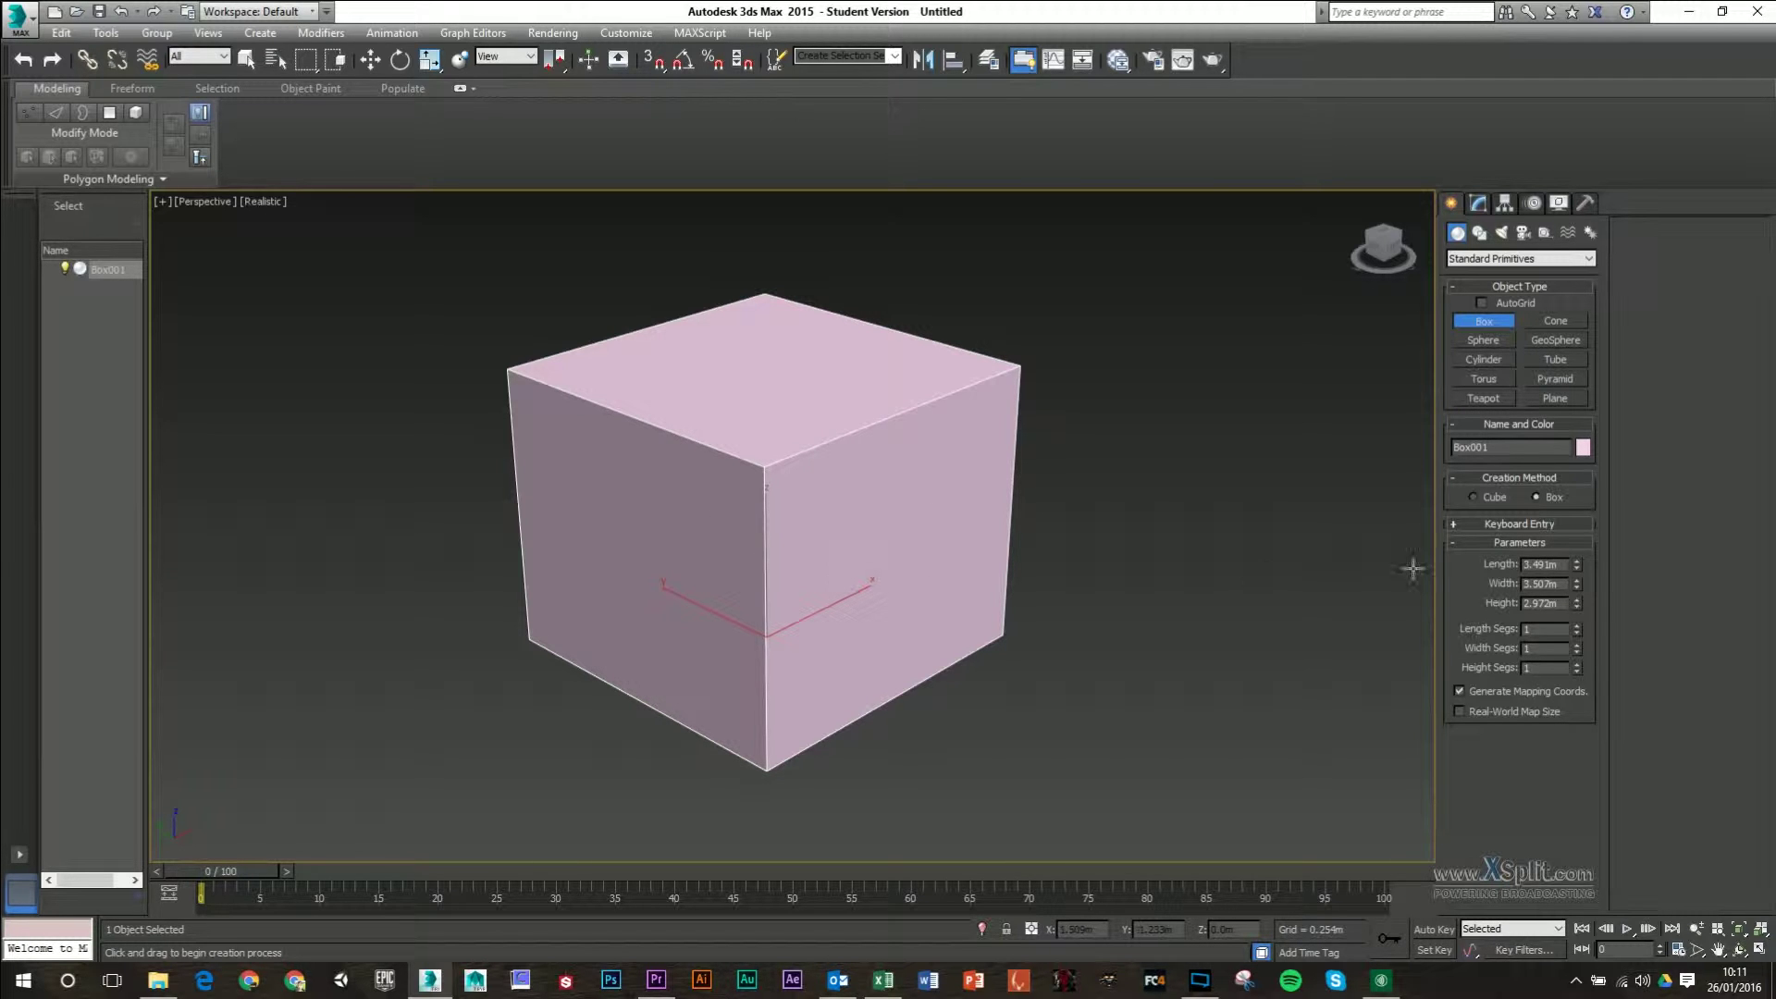
Step: Change the box's object color to dark blue from the 3ds Max palette
left_click(1583, 447)
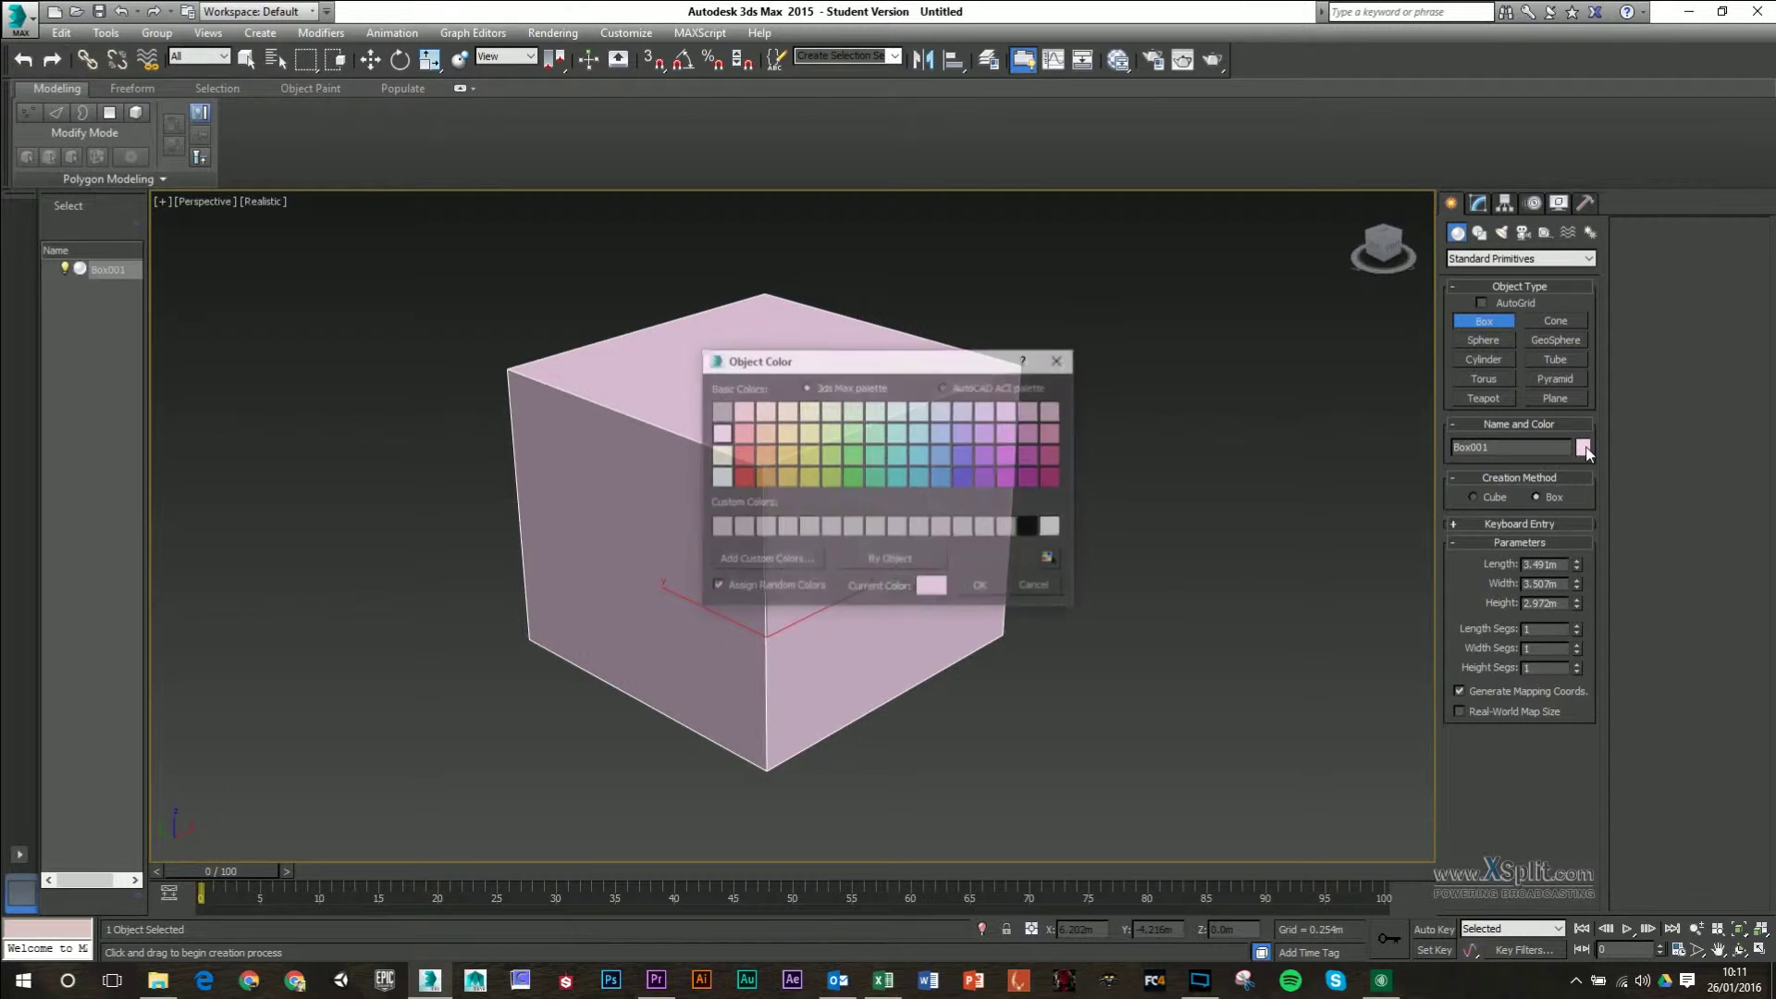
left_click(963, 457)
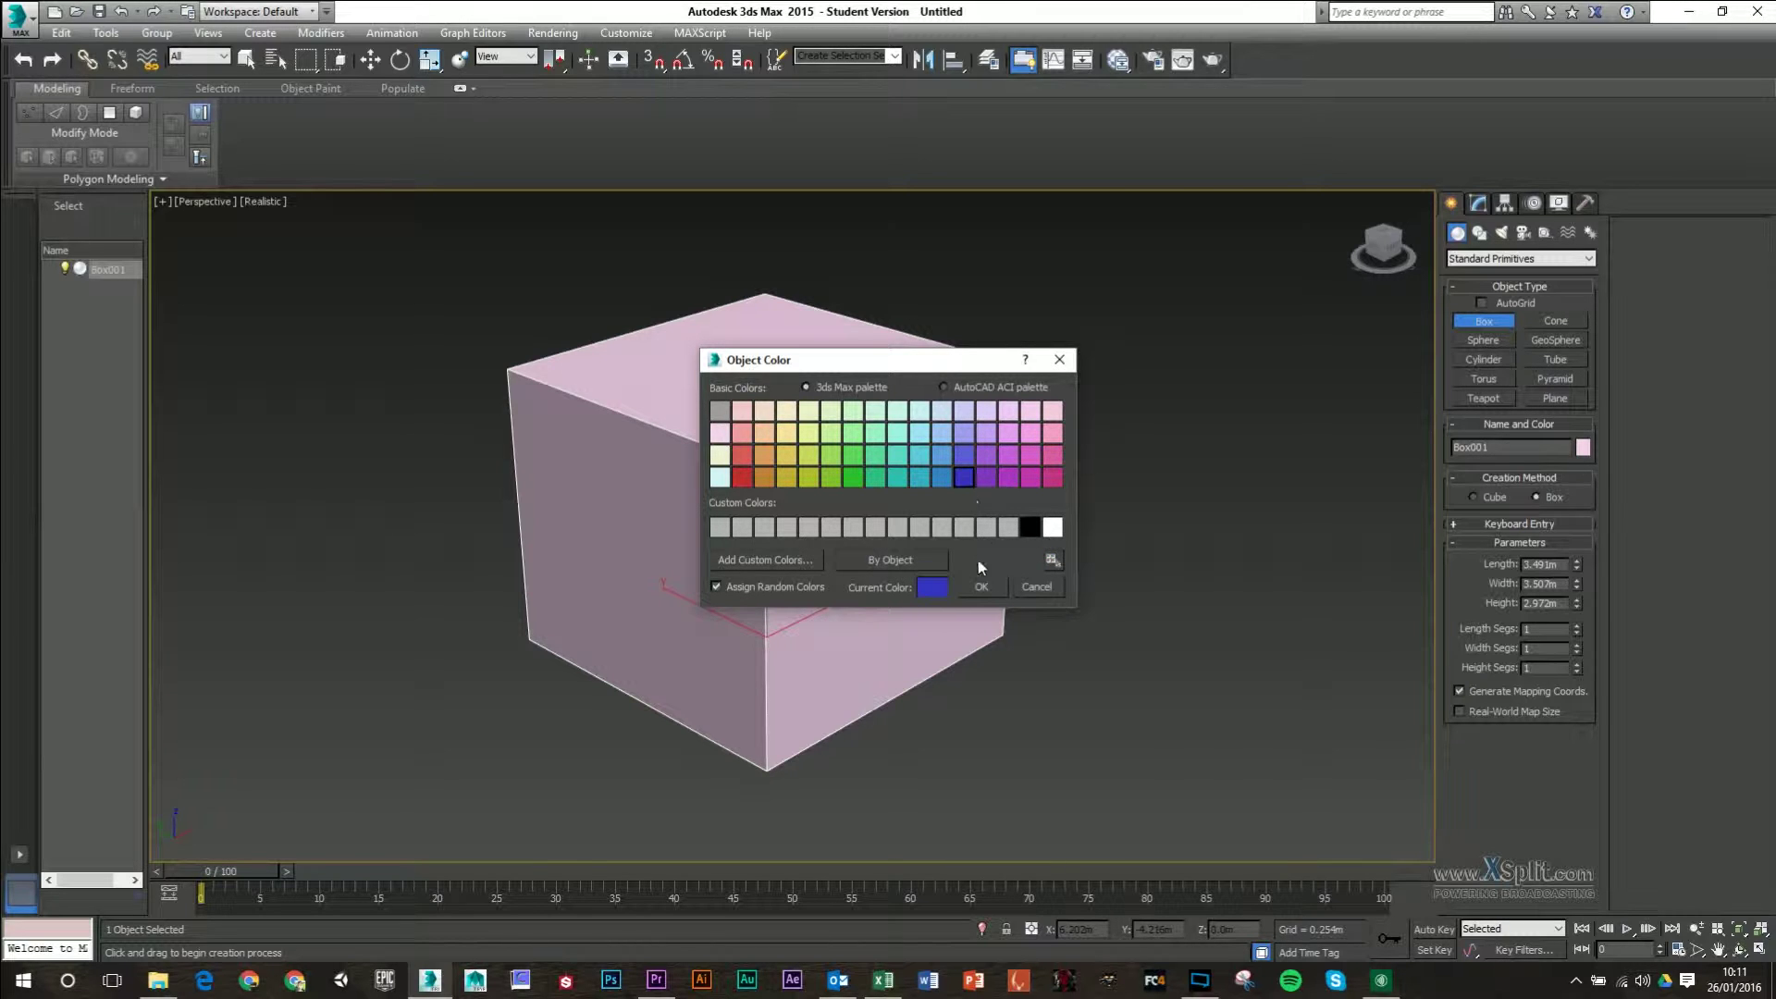
left_click(974, 588)
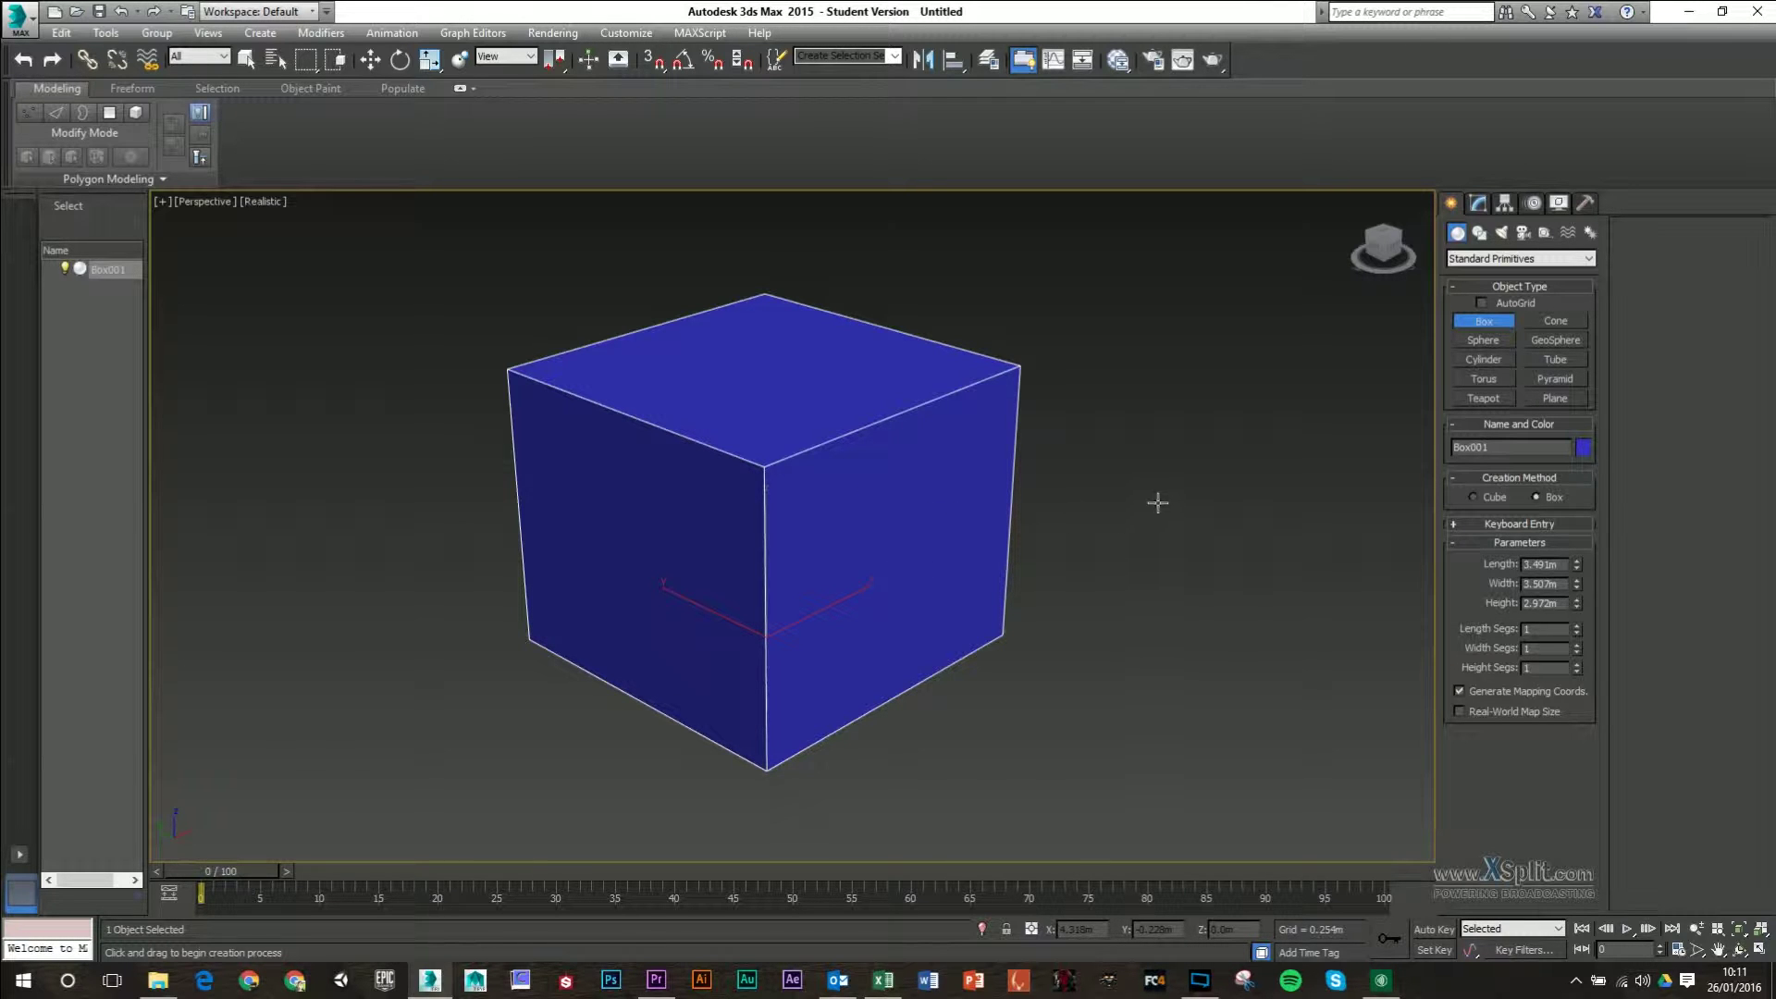
Step: Open the material editor and switch it to the Compact Material Editor
key("m")
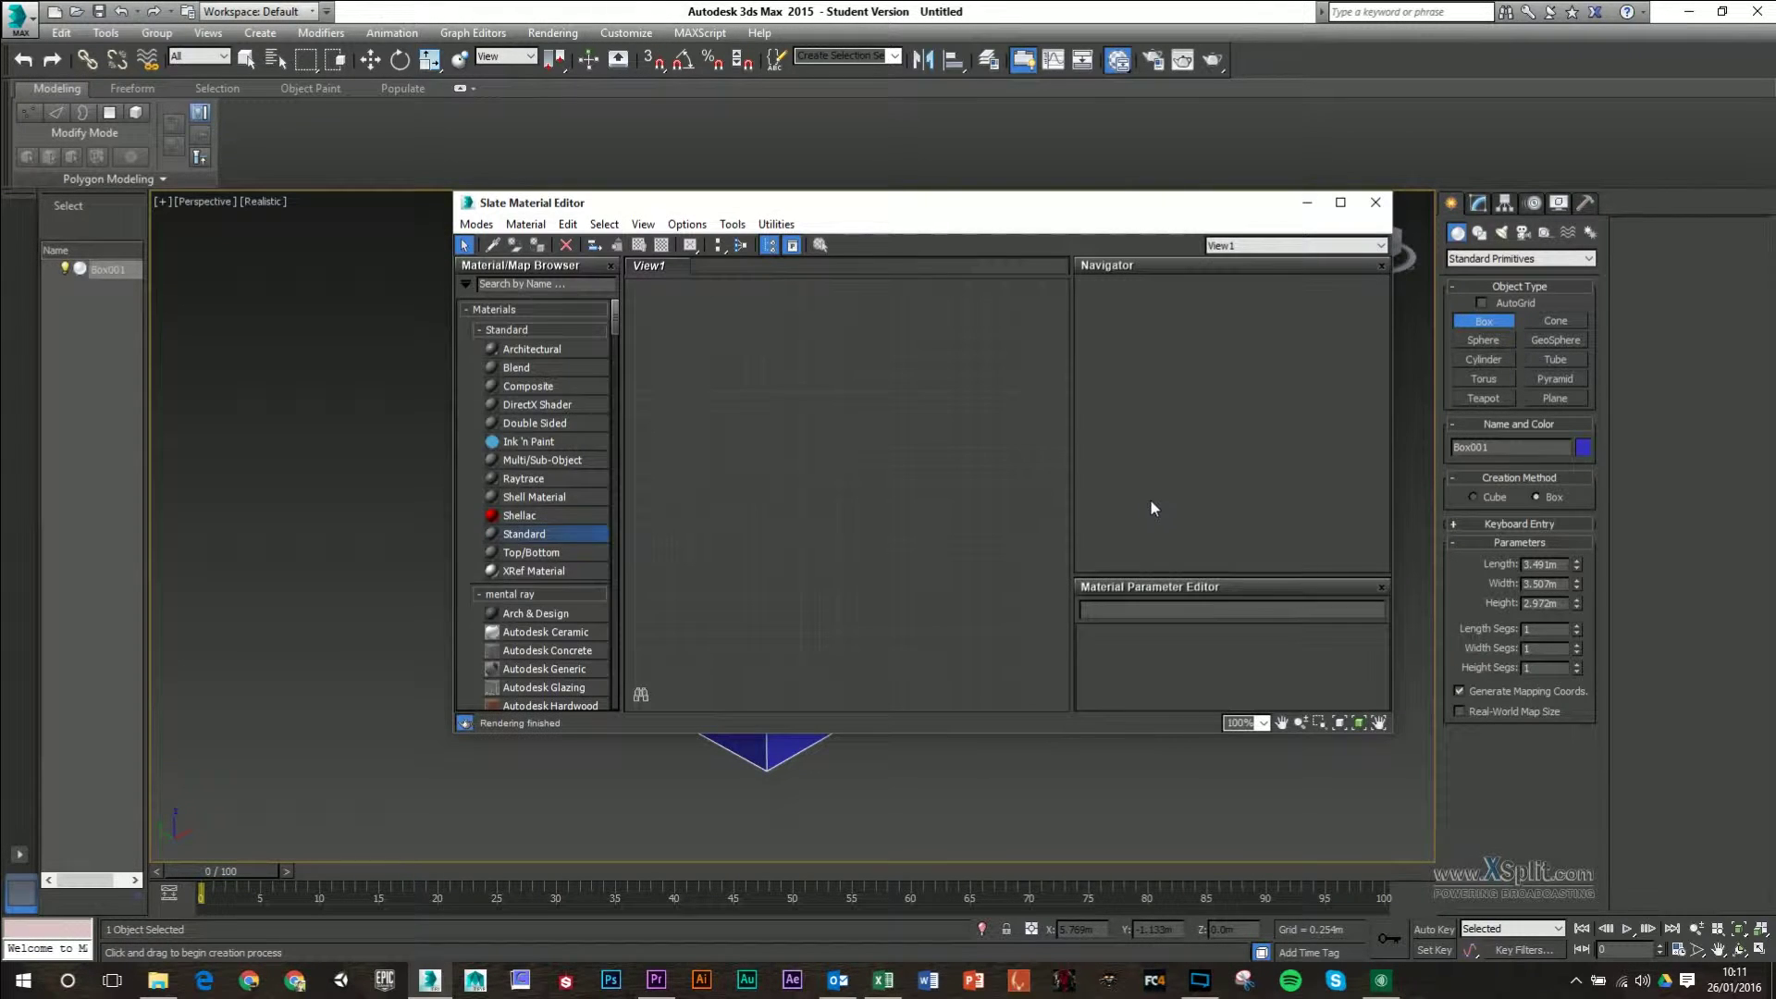
left_click_drag(768, 206, 746, 136)
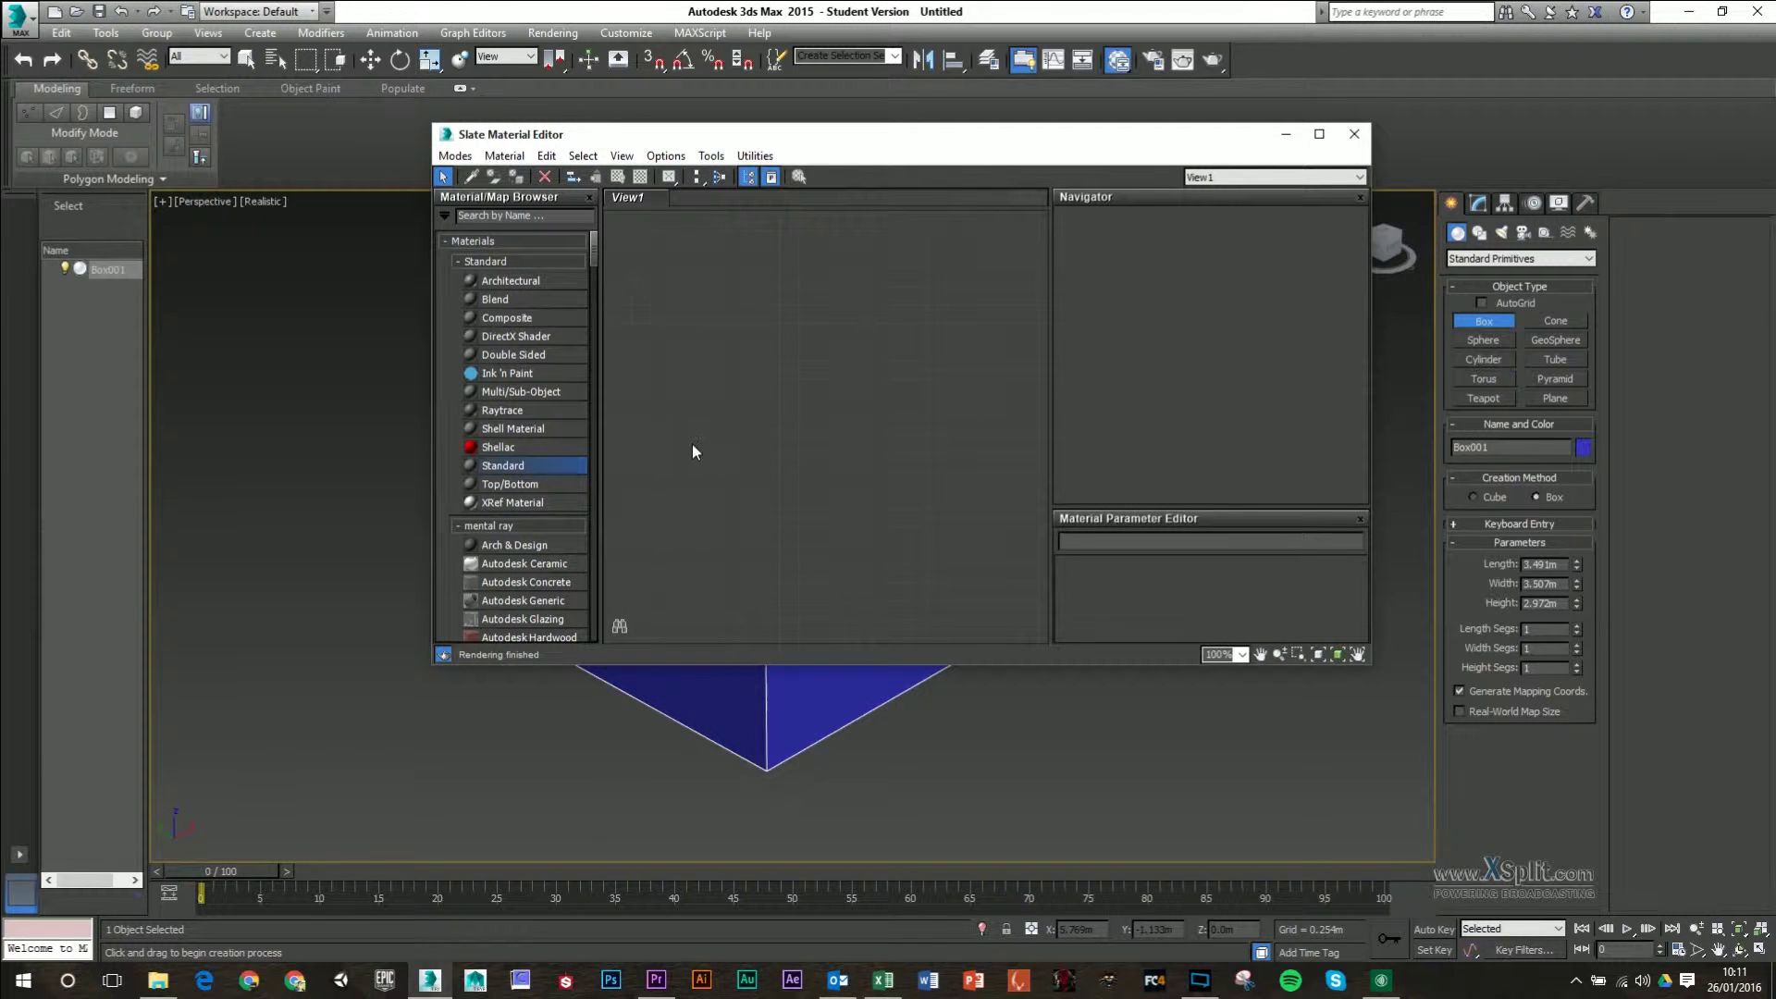
left_click(454, 155)
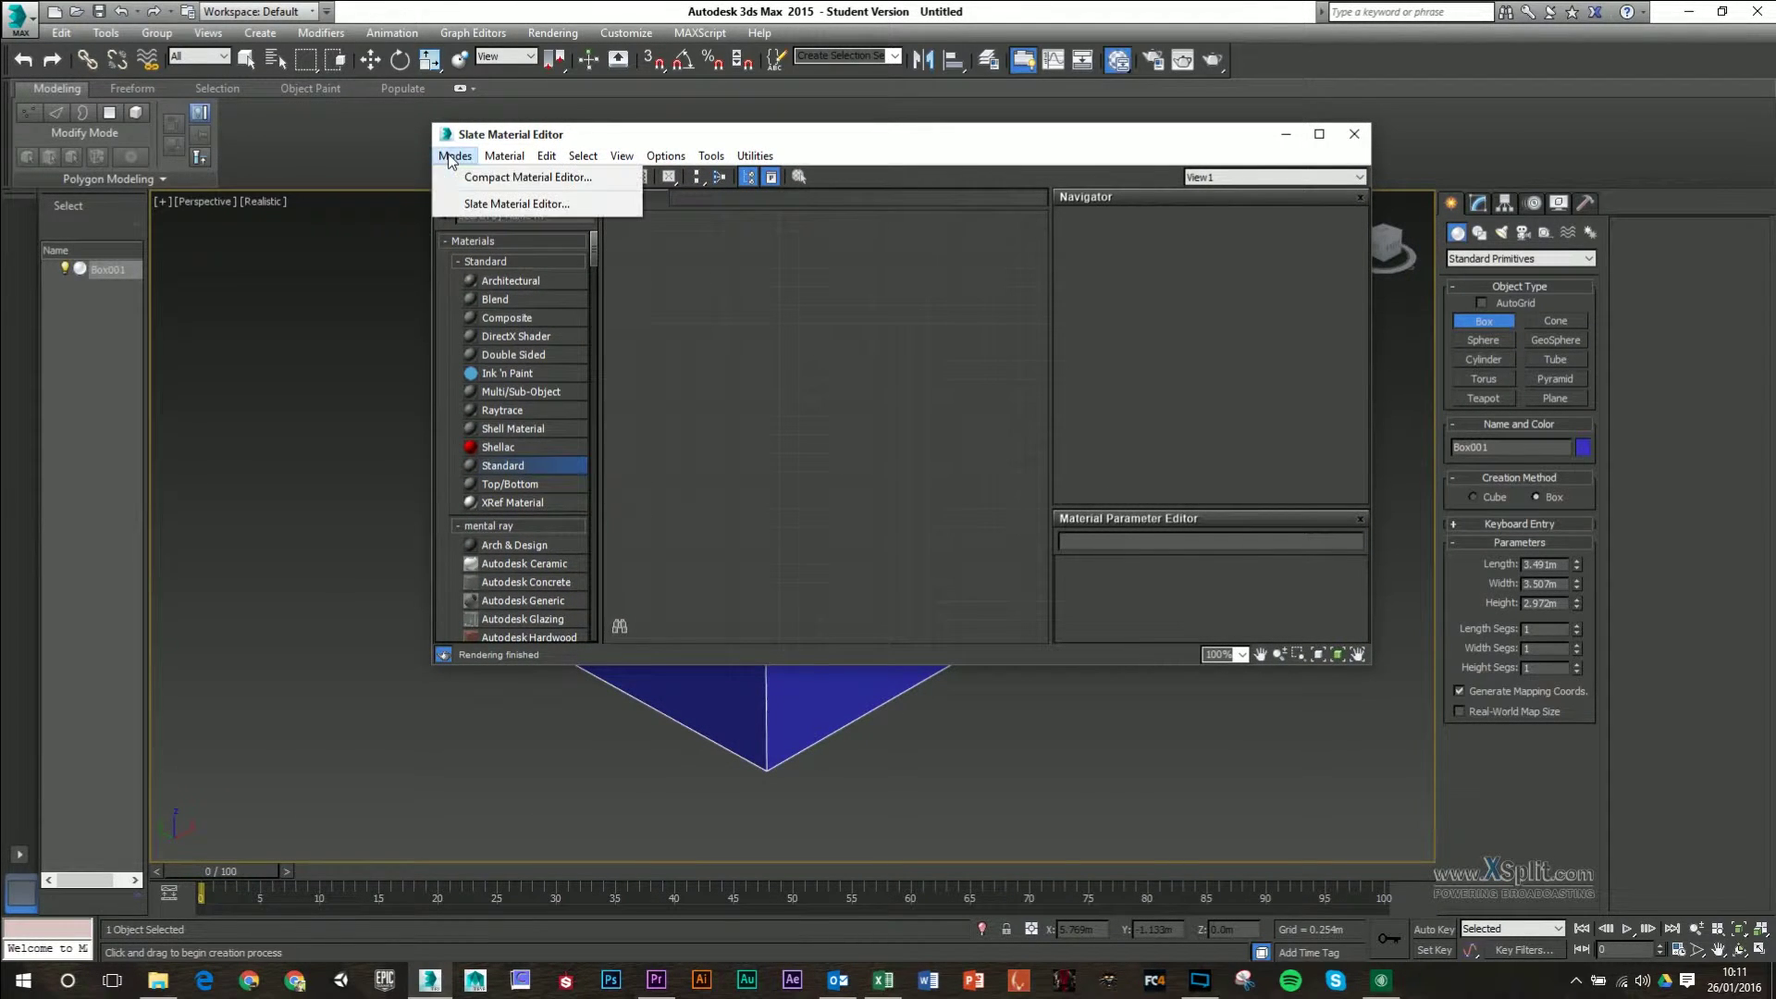
left_click(480, 184)
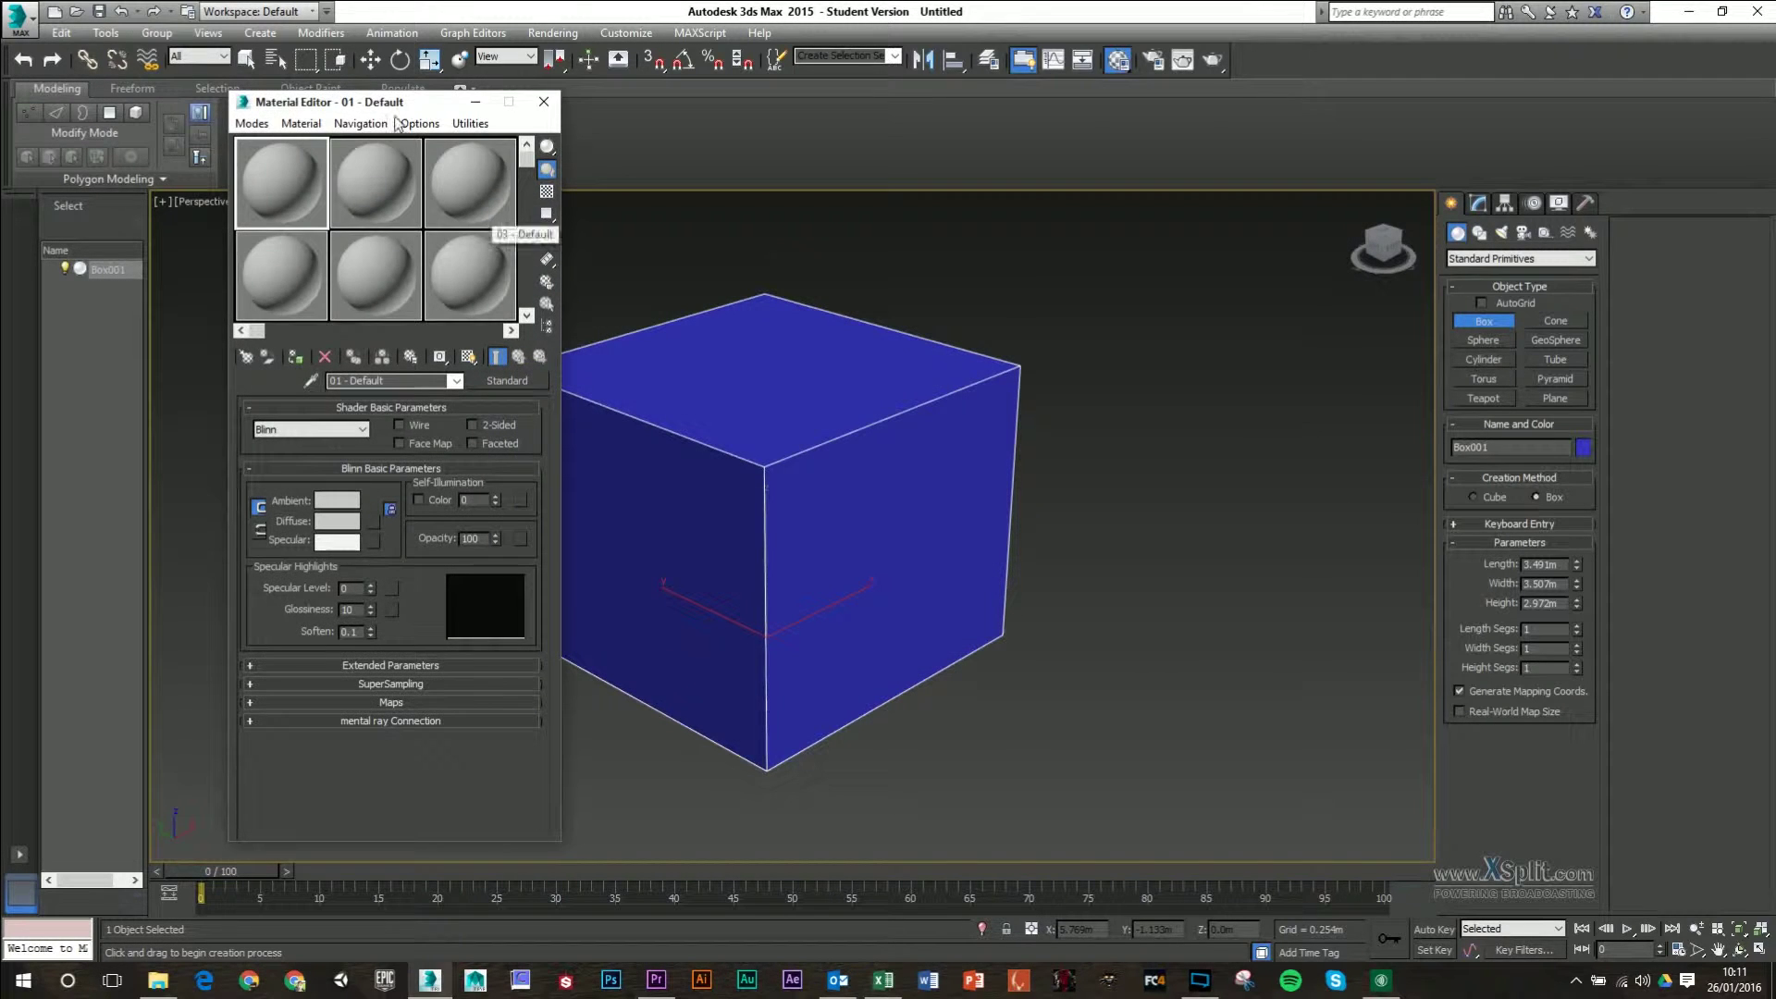
left_click_drag(437, 93, 709, 90)
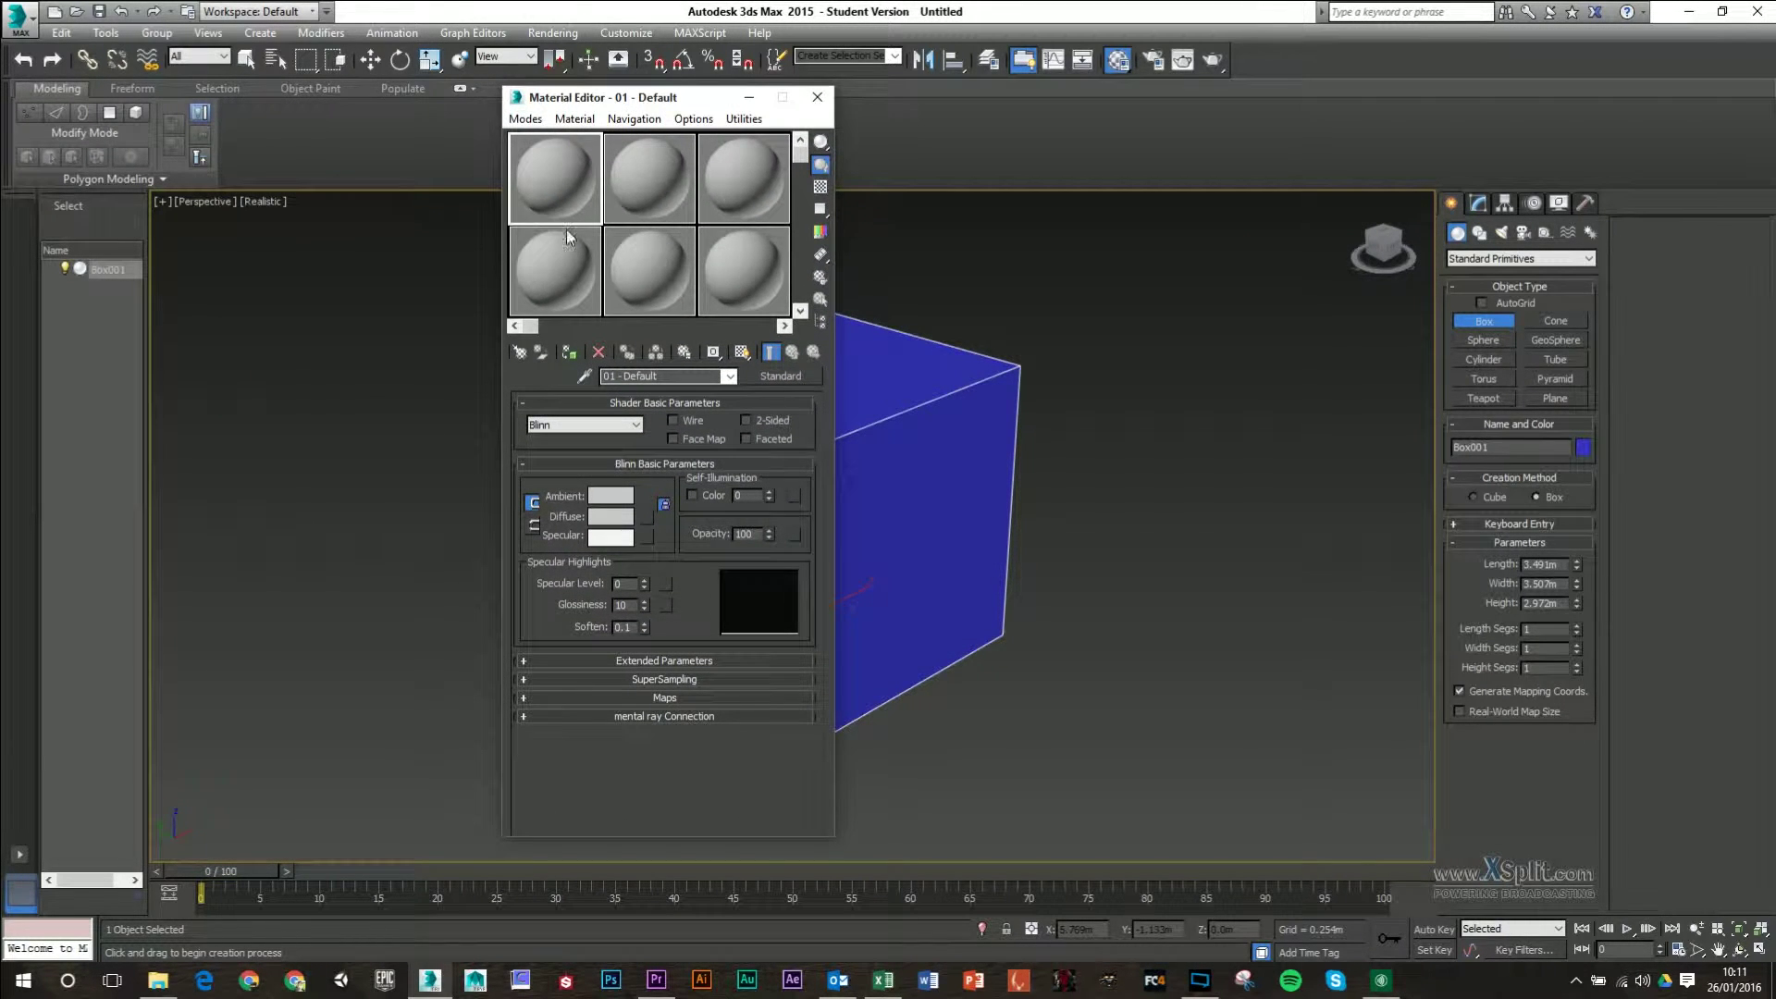
left_click(524, 119)
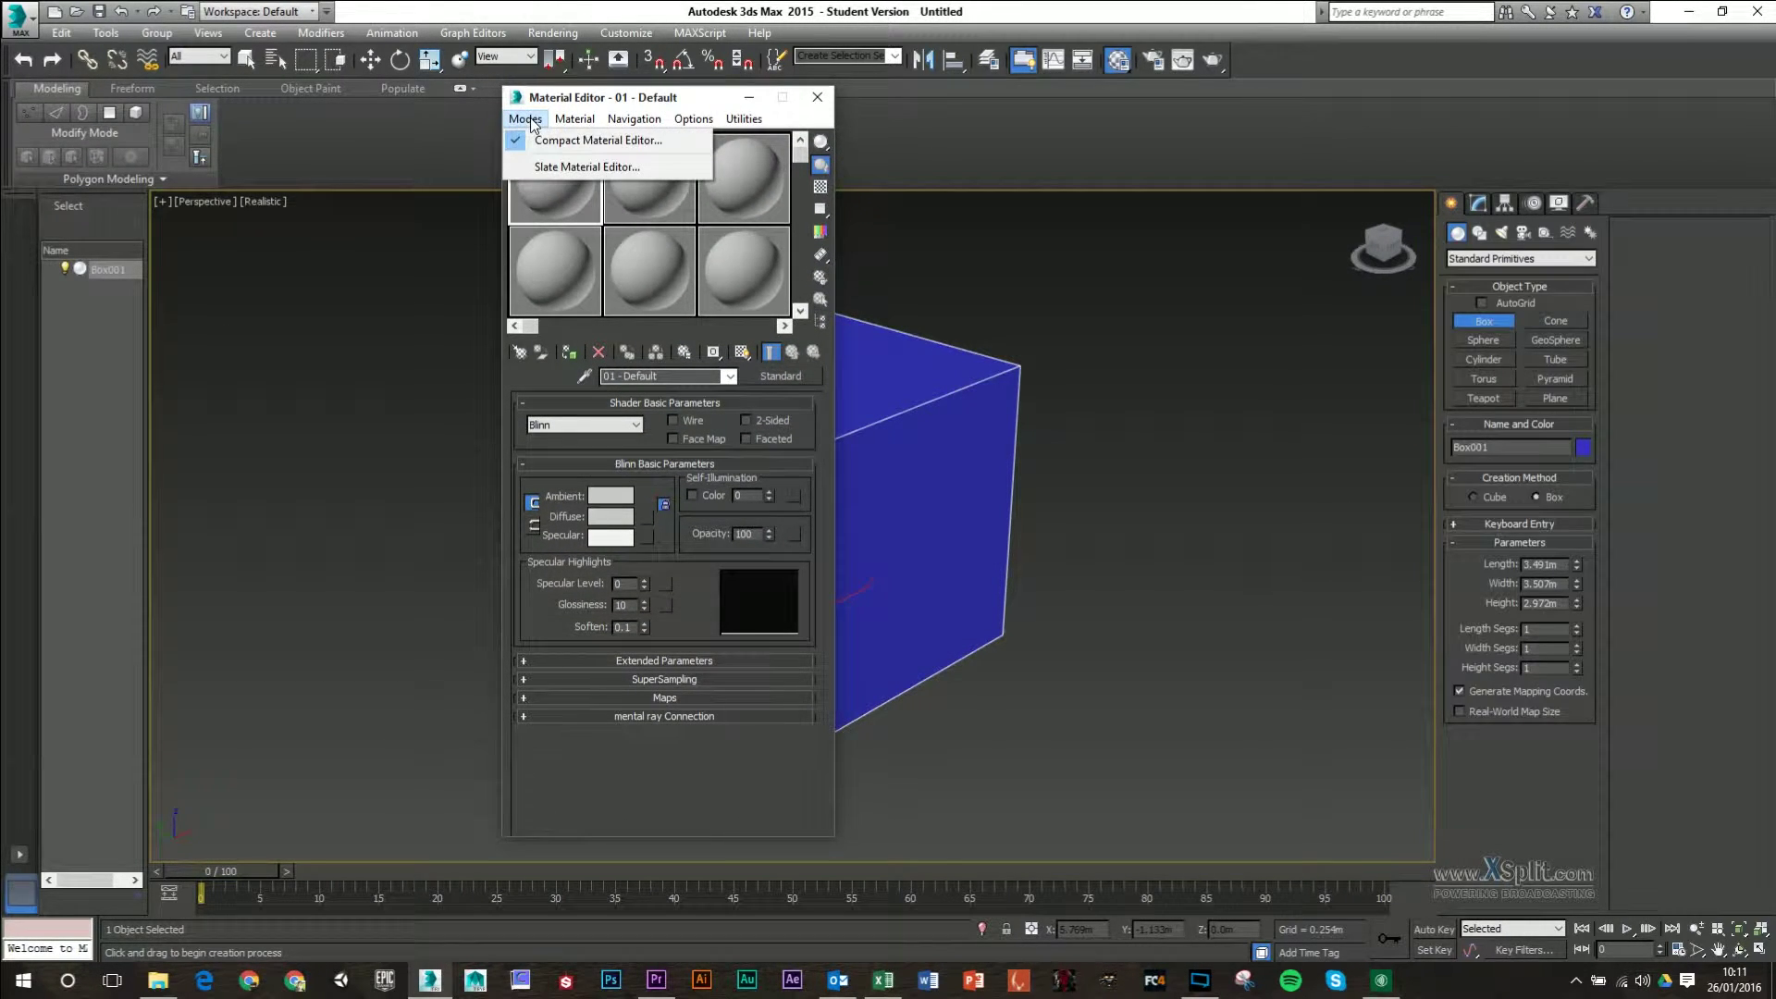
left_click(554, 141)
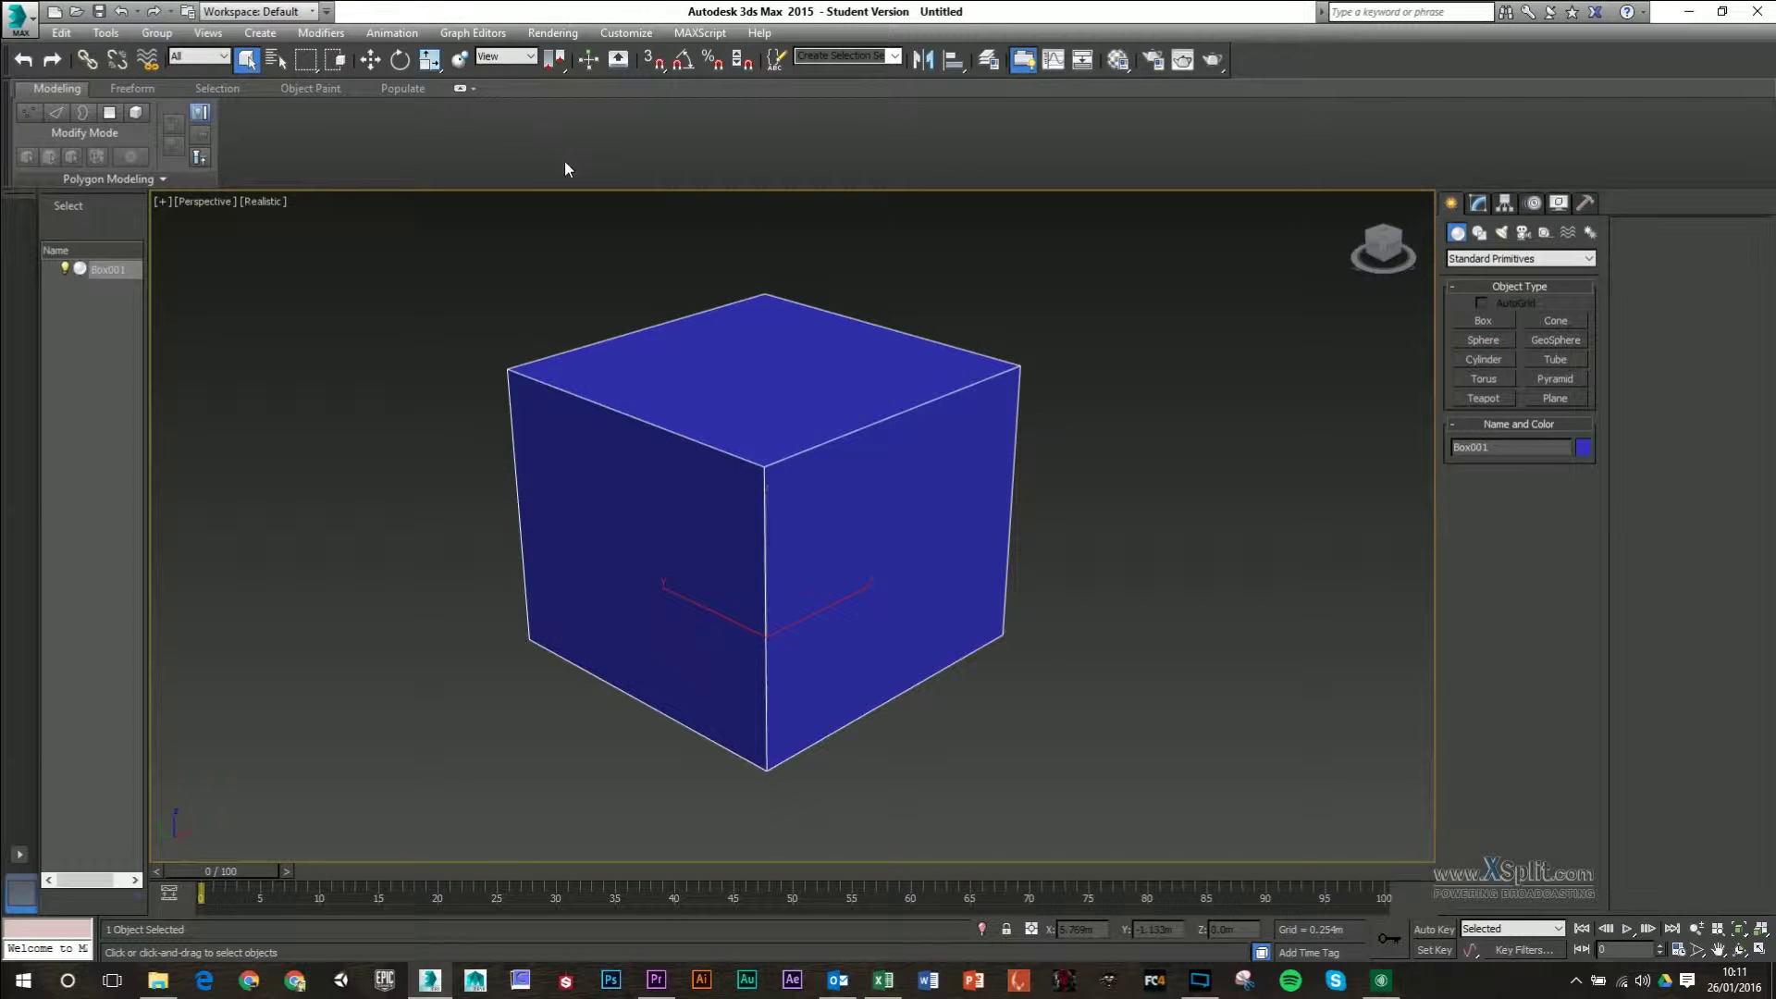
Step: Reopen the material editor in Slate mode and move it toward the upper part of the viewport
key("m")
left_click(525, 119)
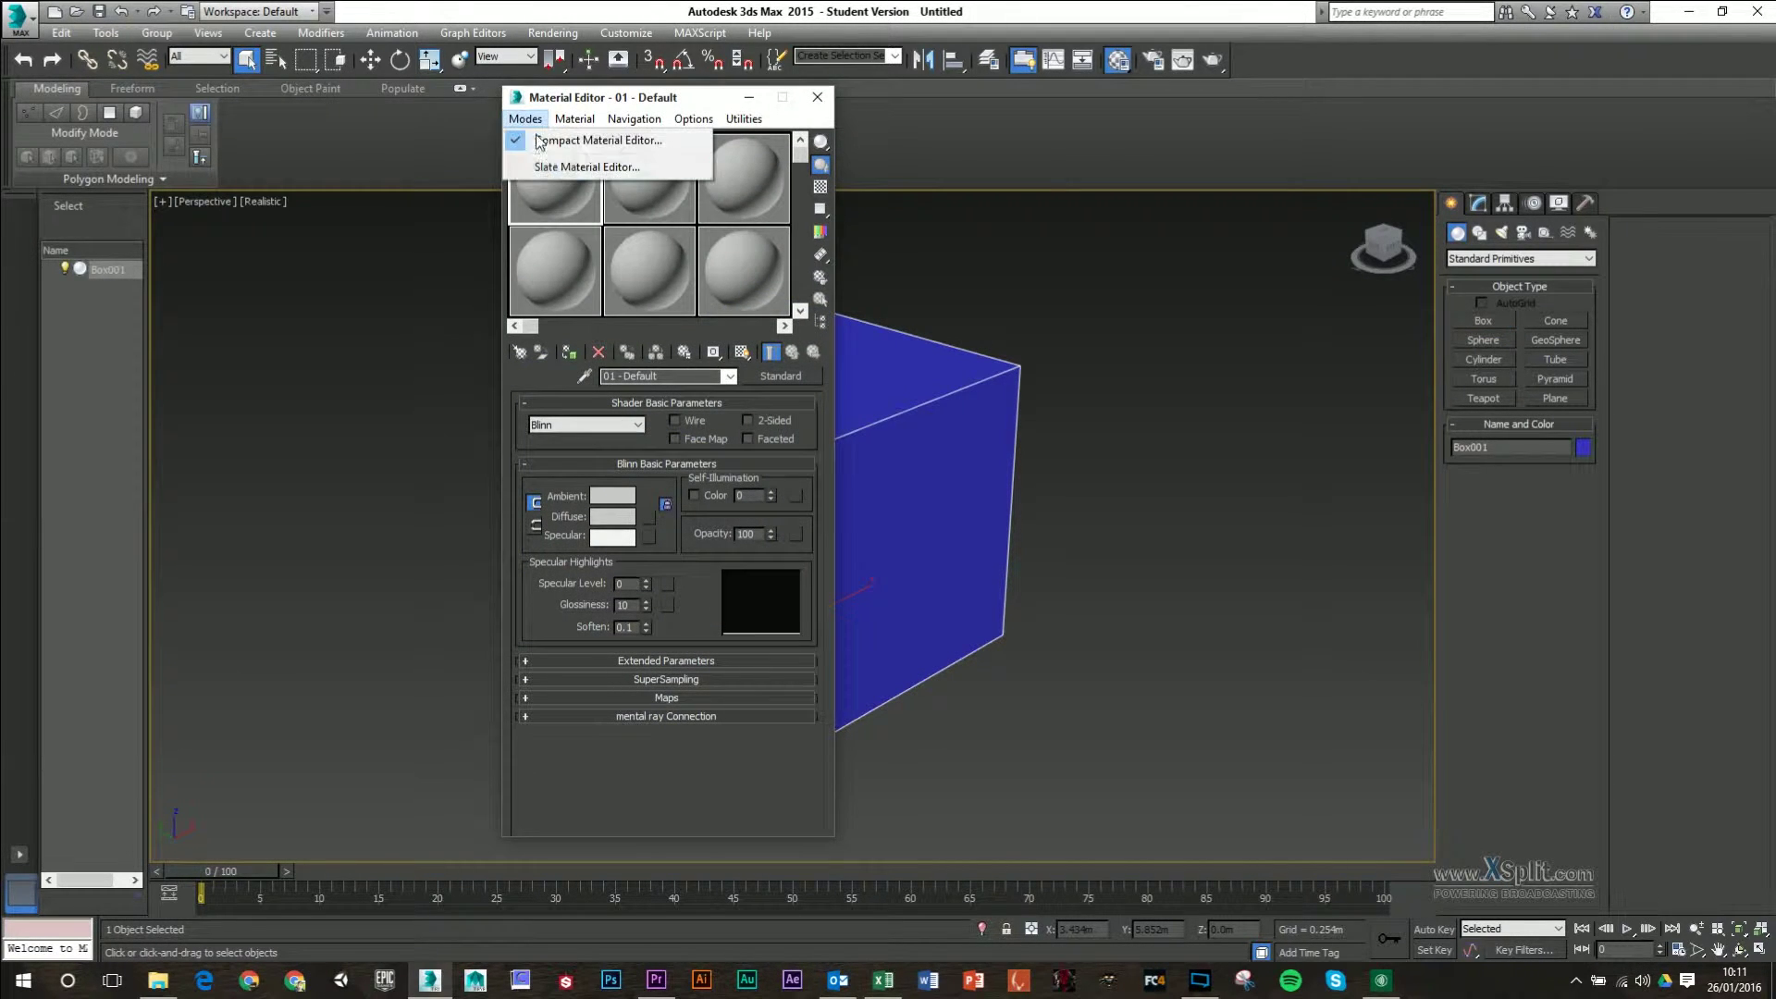
left_click(560, 167)
left_click_drag(798, 131, 679, 74)
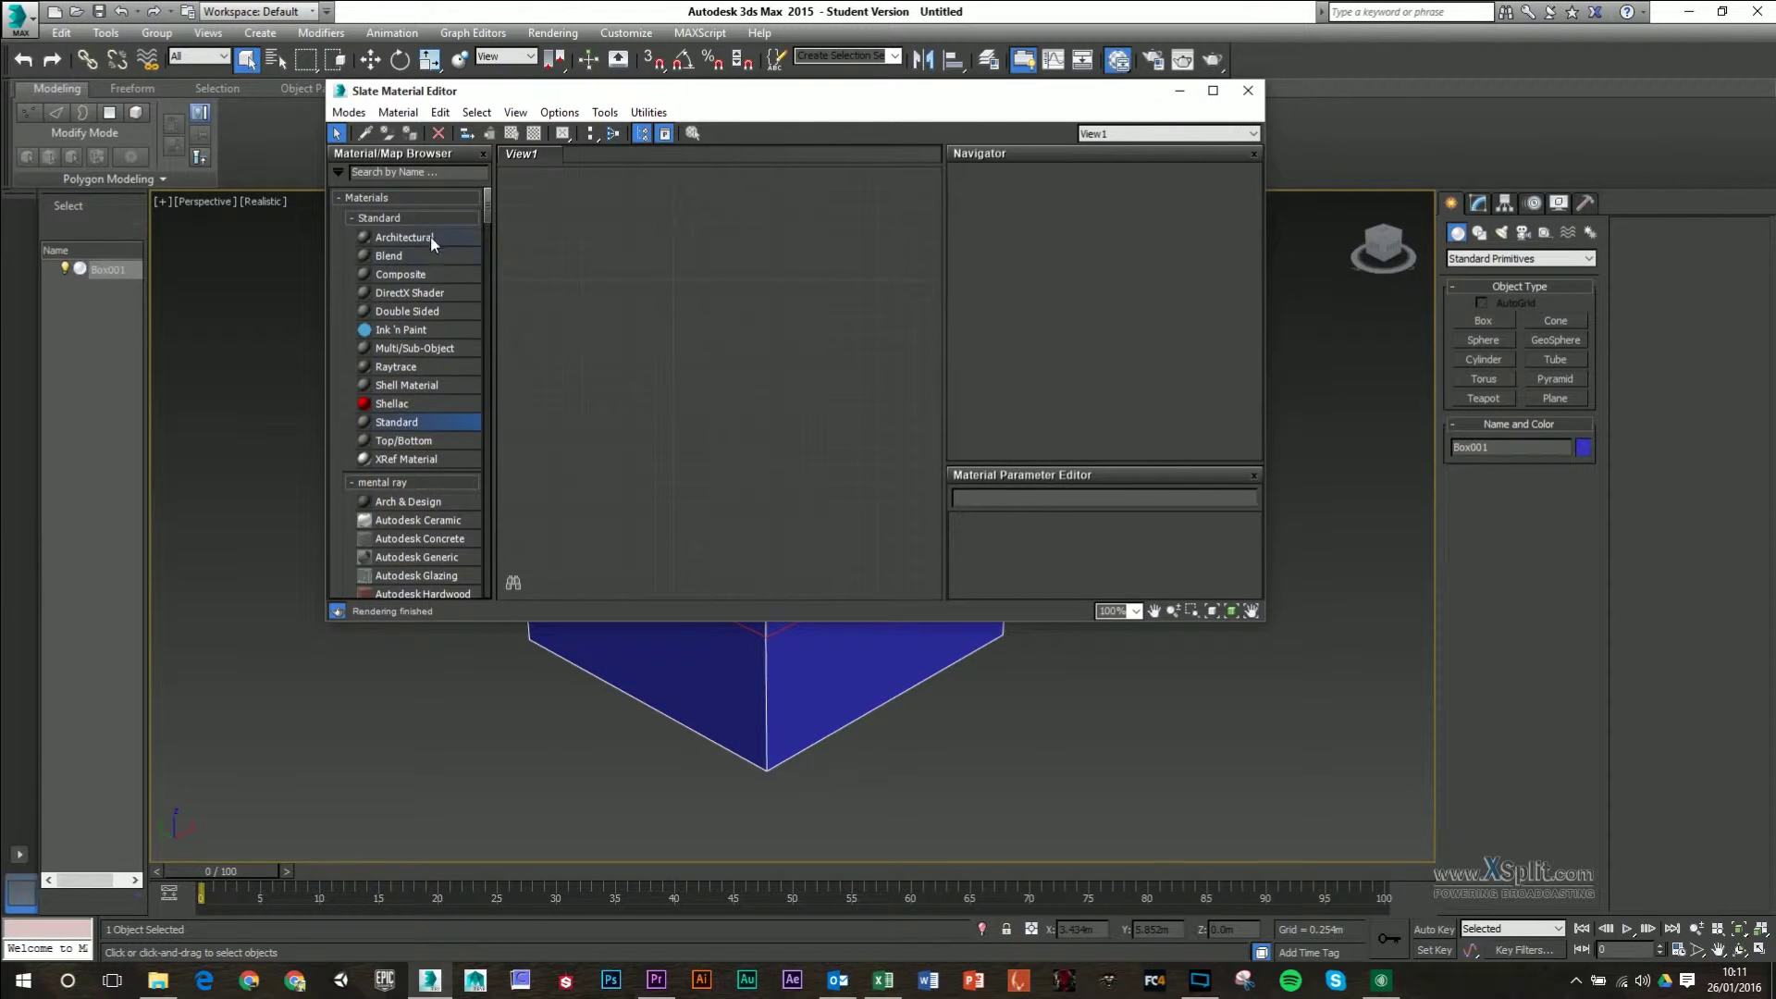
Step: Look through the Standard and mental ray material types in the material browser
left_click_drag(488, 203, 491, 201)
mouse_move(486, 213)
left_mouse_down()
mouse_move(488, 254)
mouse_move(498, 193)
left_mouse_up()
scroll(426, 523, "down", 3)
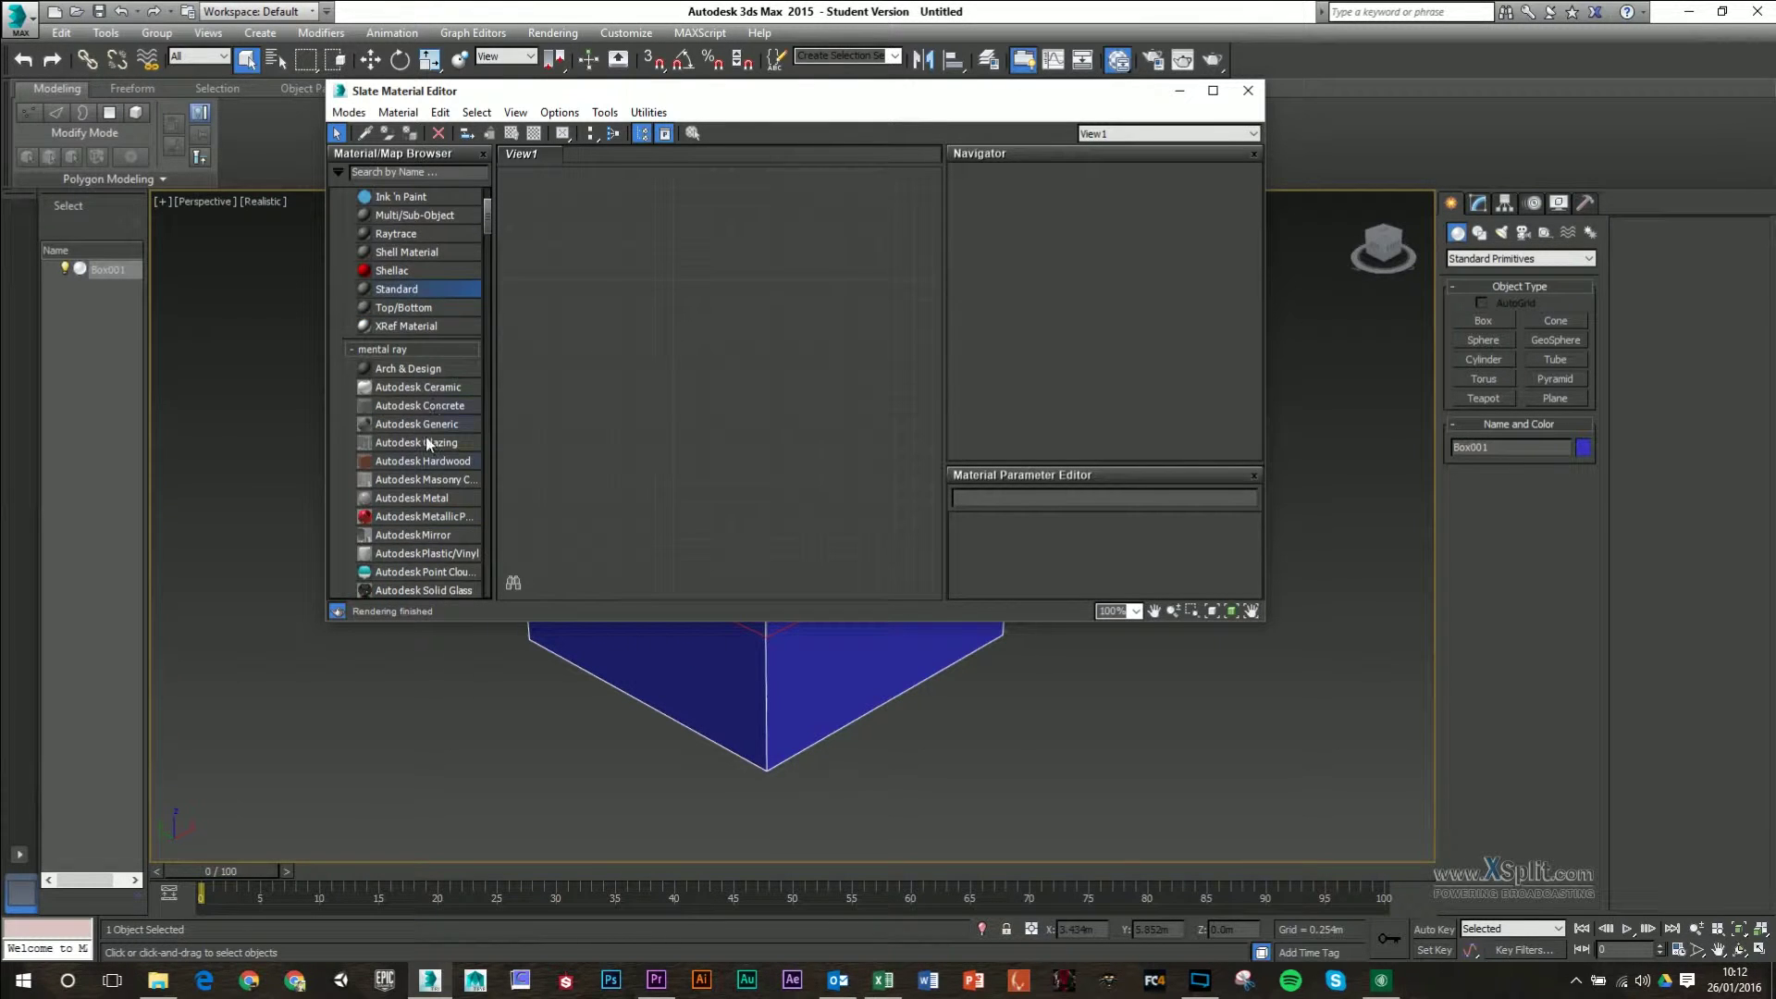
scroll(413, 477, "down", 2)
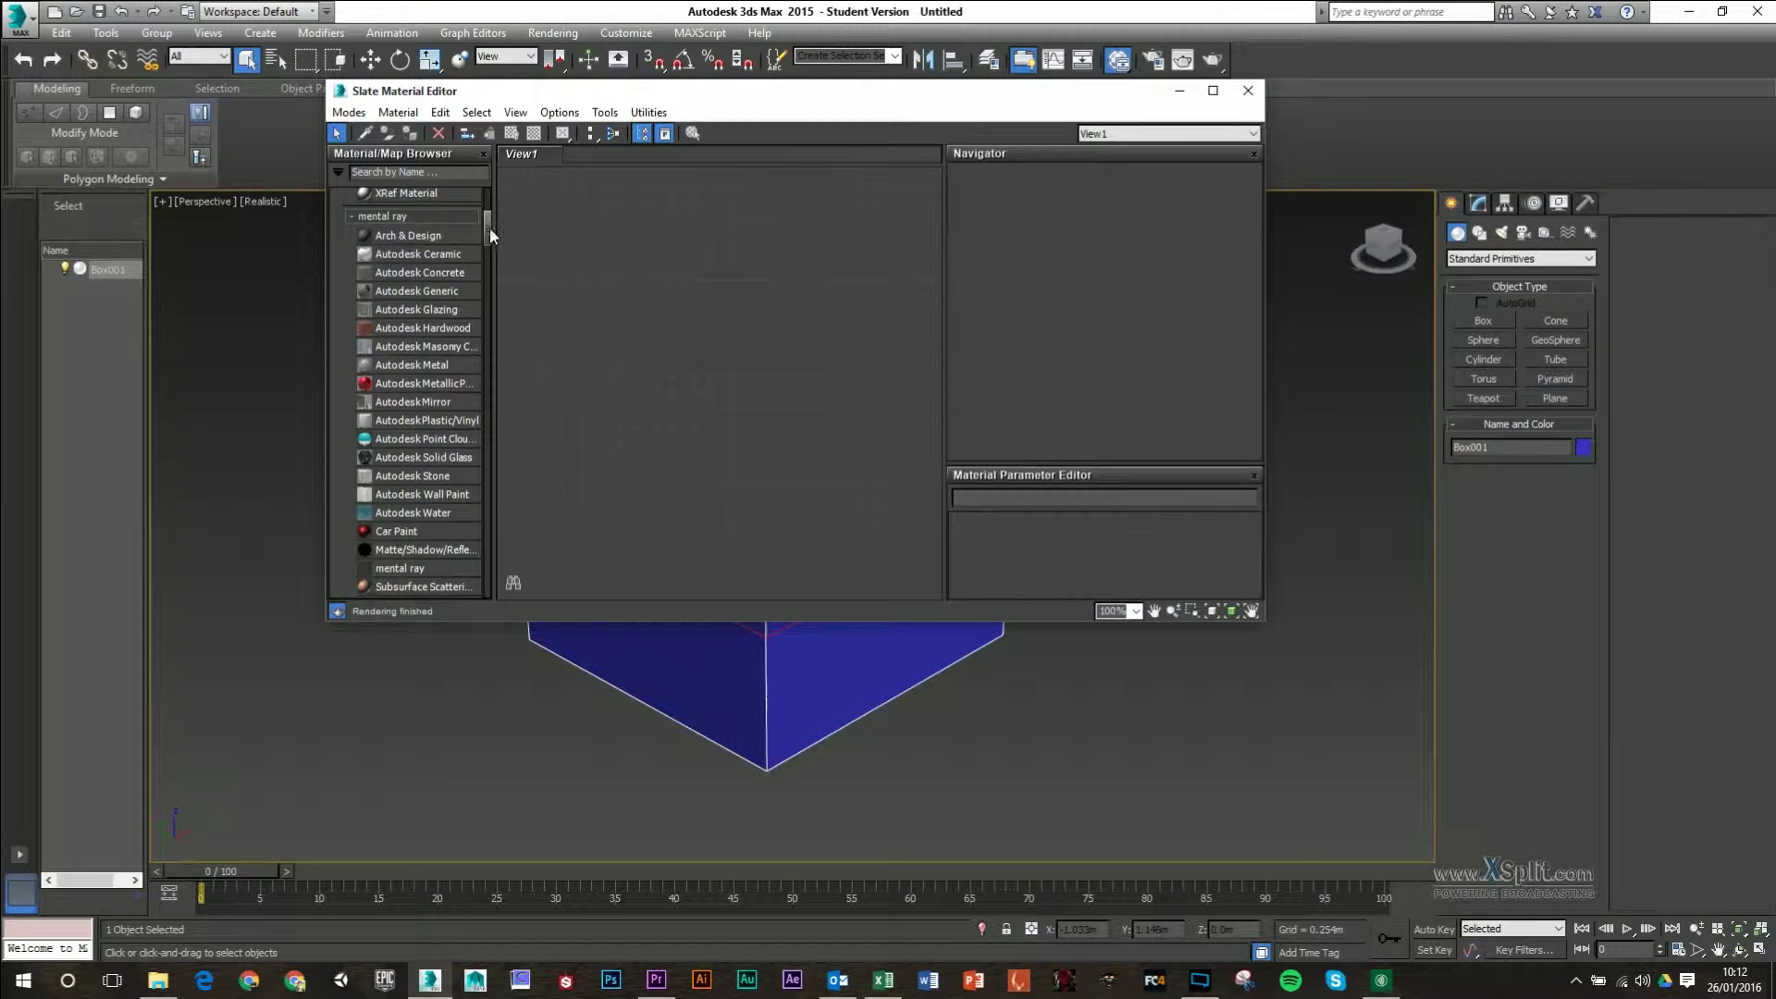
left_click_drag(491, 228, 482, 181)
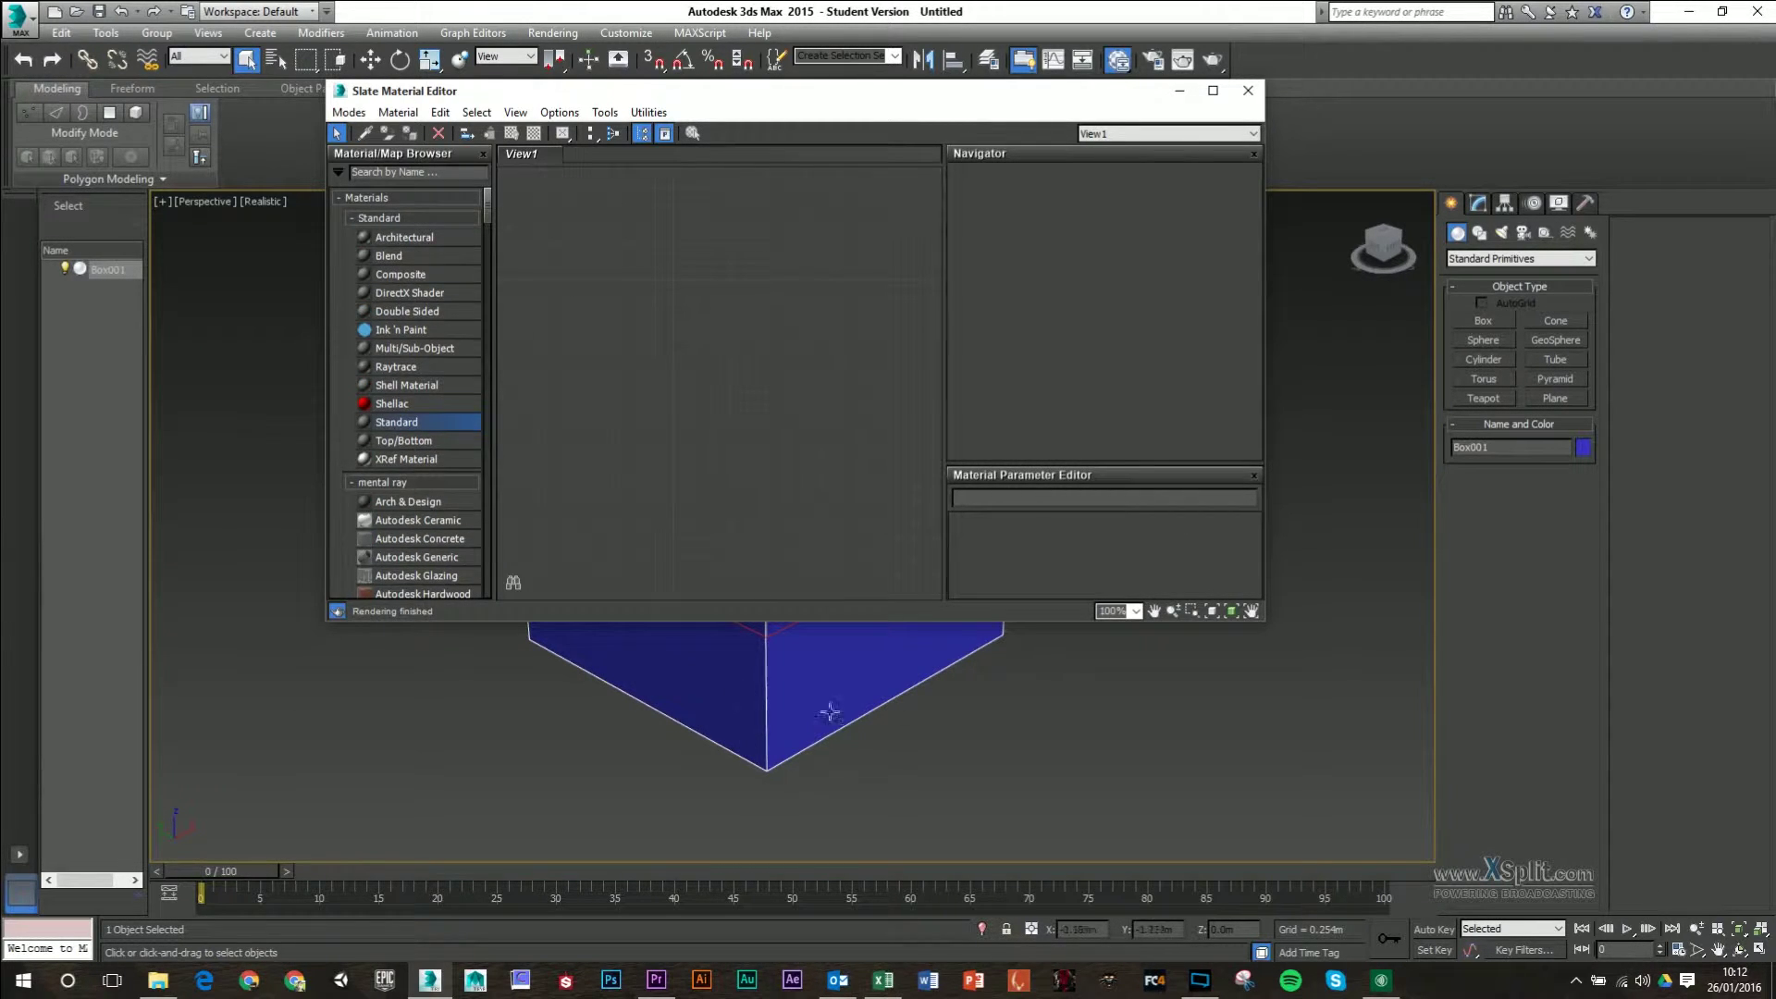
Step: Add a Standard material node to View1 and centre it in the node area
left_click_drag(866, 96, 883, 159)
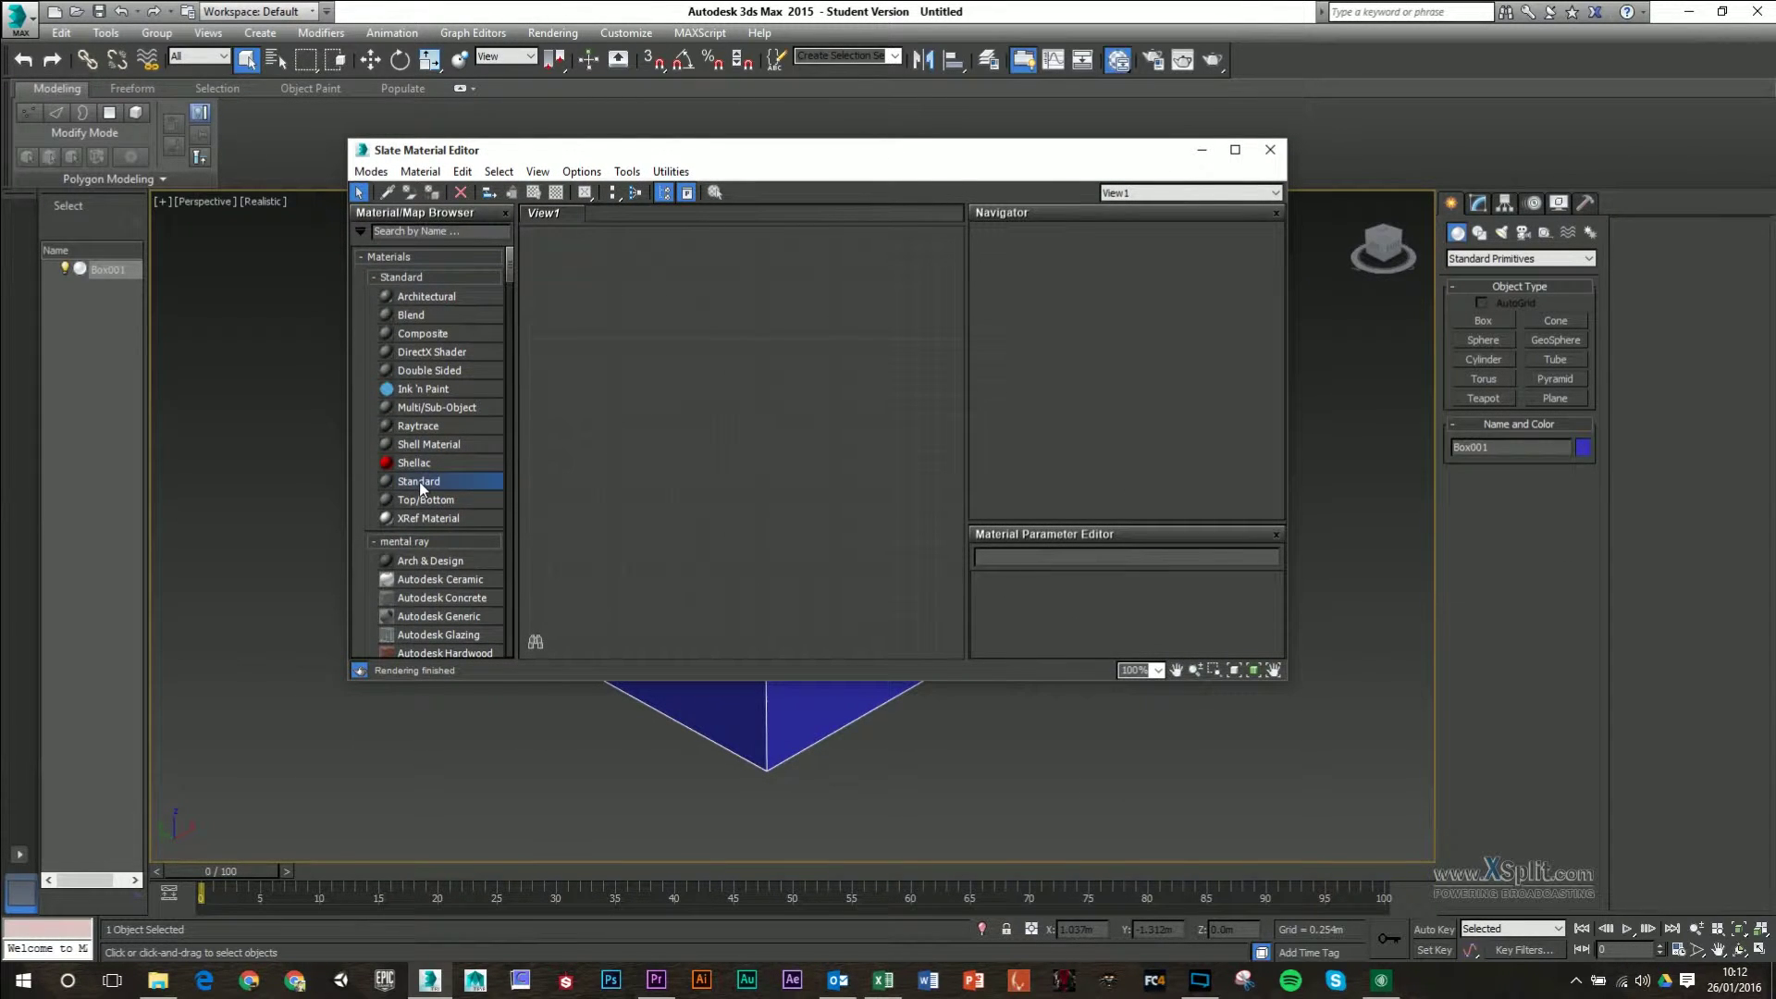
left_click_drag(420, 481, 813, 425)
right_click(797, 349)
left_click(796, 185)
left_click_drag(796, 416, 740, 321)
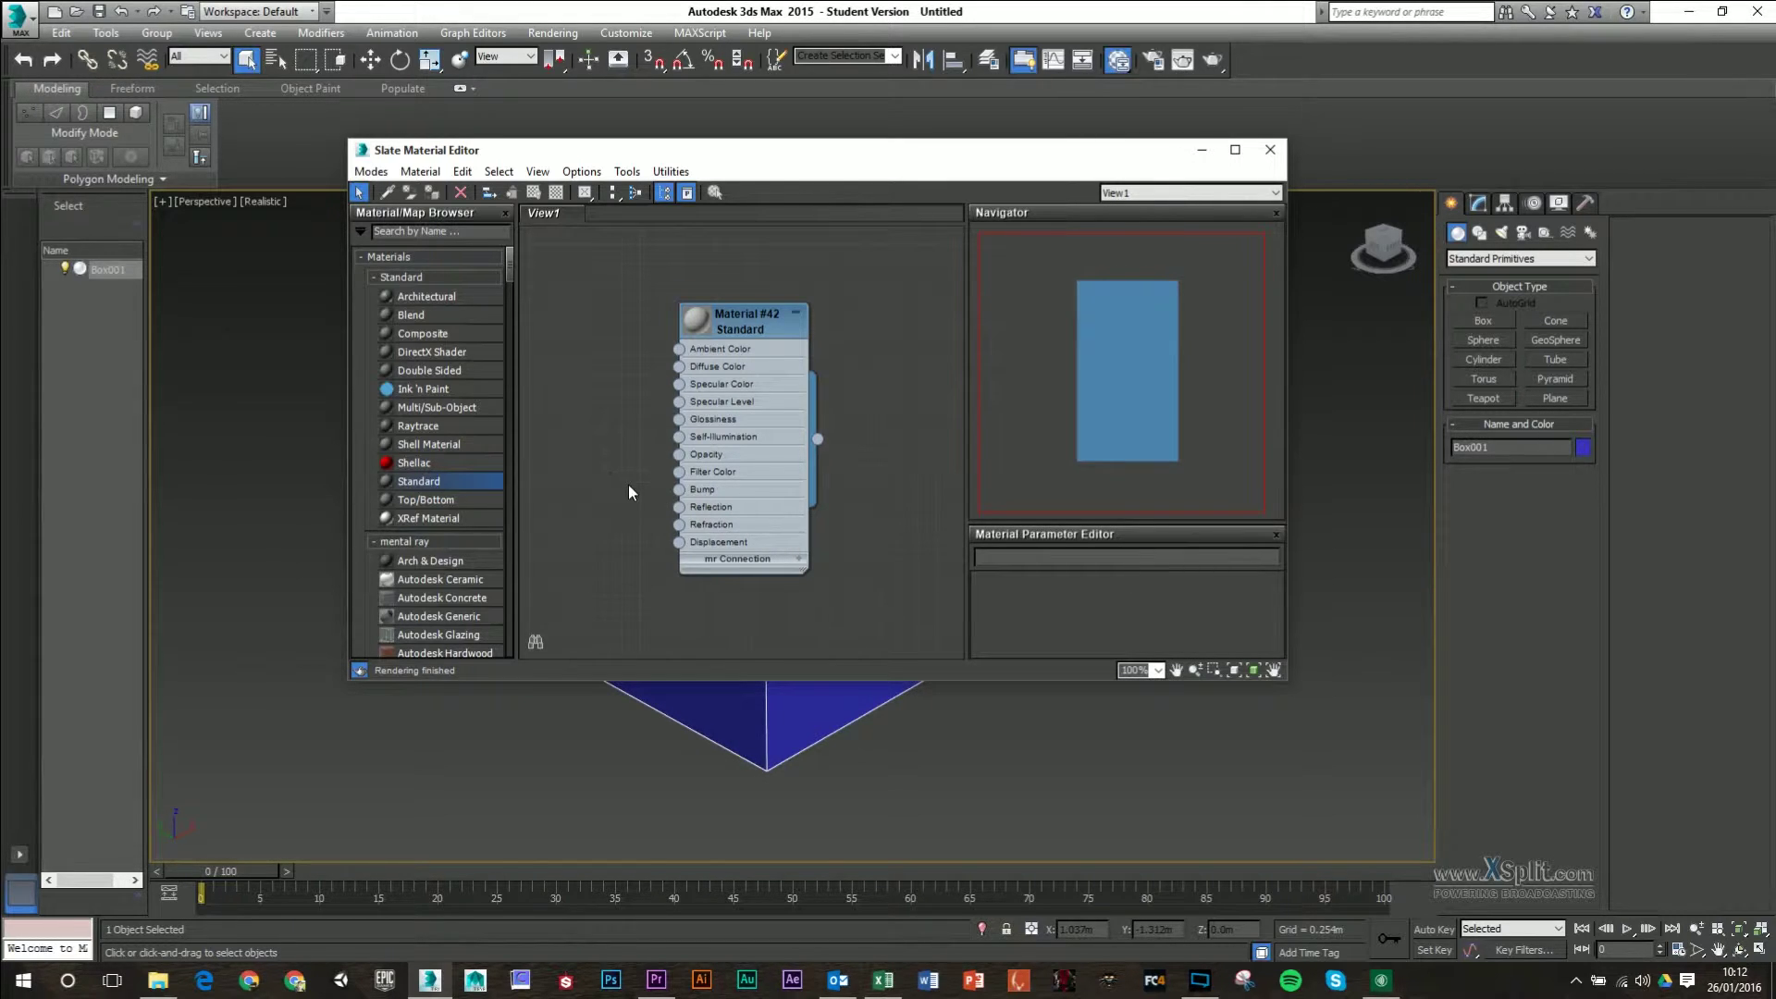
mouse_move(630, 493)
middle_mouse_down()
mouse_move(681, 535)
mouse_move(703, 524)
mouse_move(627, 511)
middle_mouse_up()
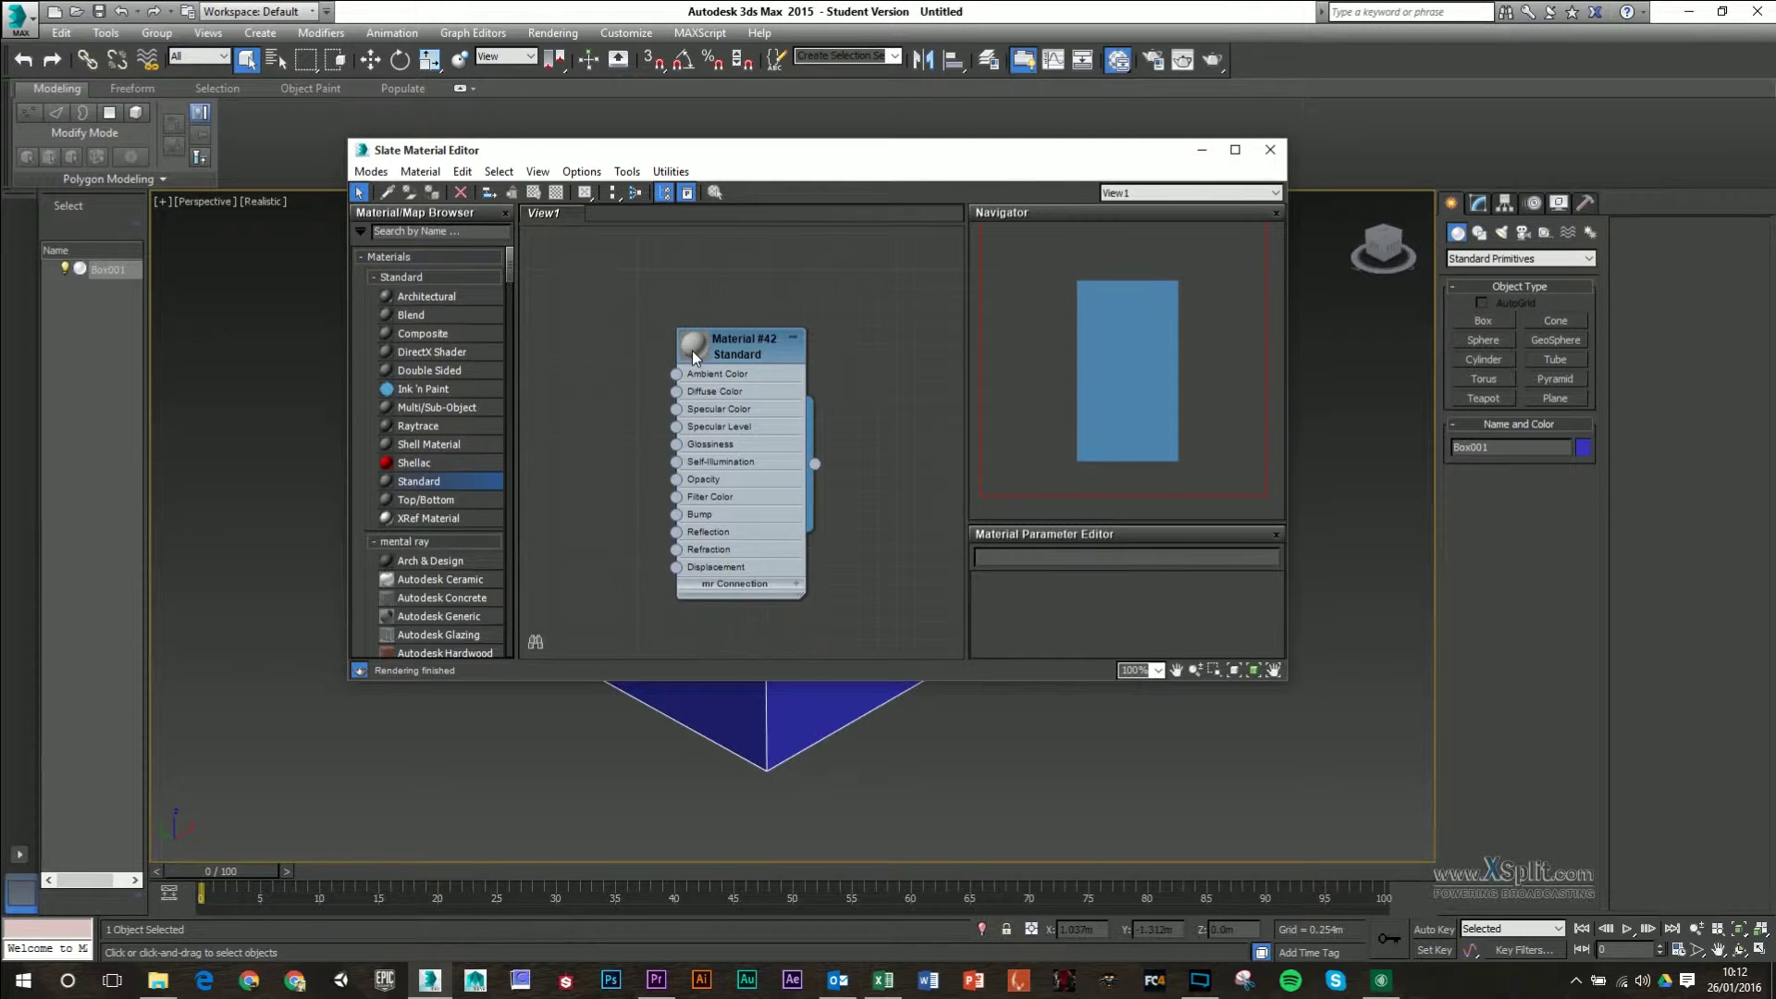
Step: Enlarge the Standard material node's preview and show its parameters in a maximized Slate Material Editor
double_click(695, 351)
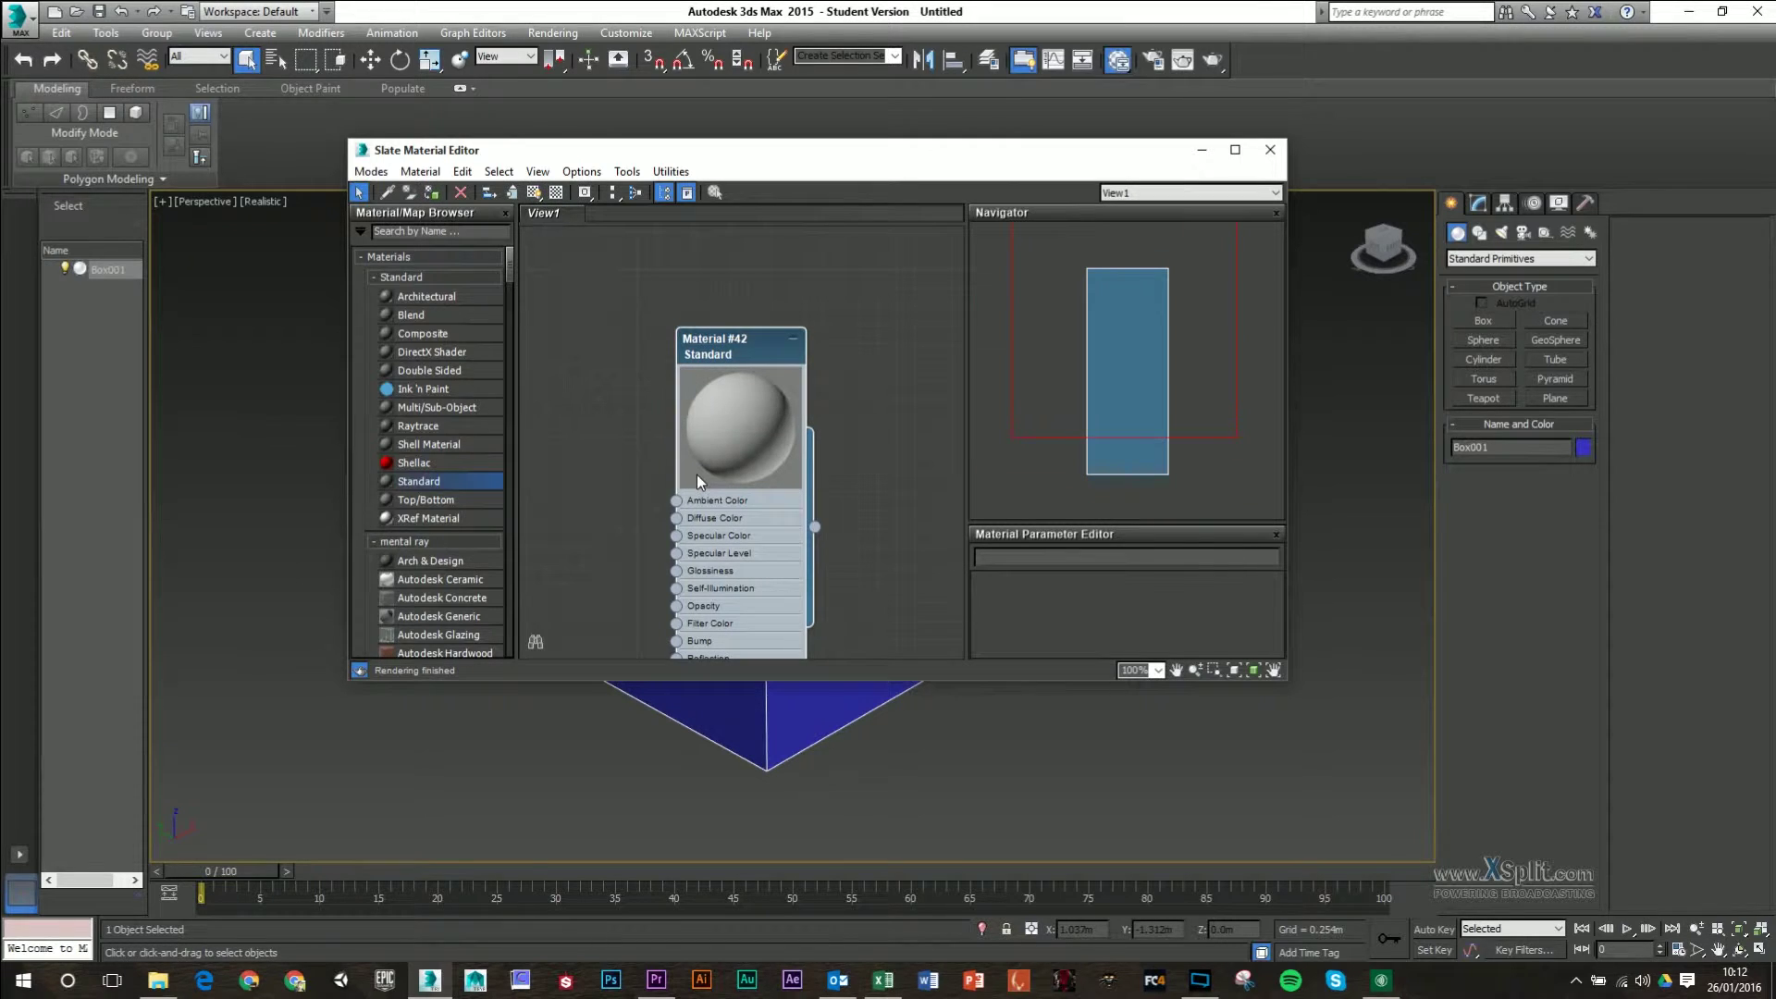
middle_click_drag(635, 498, 563, 437)
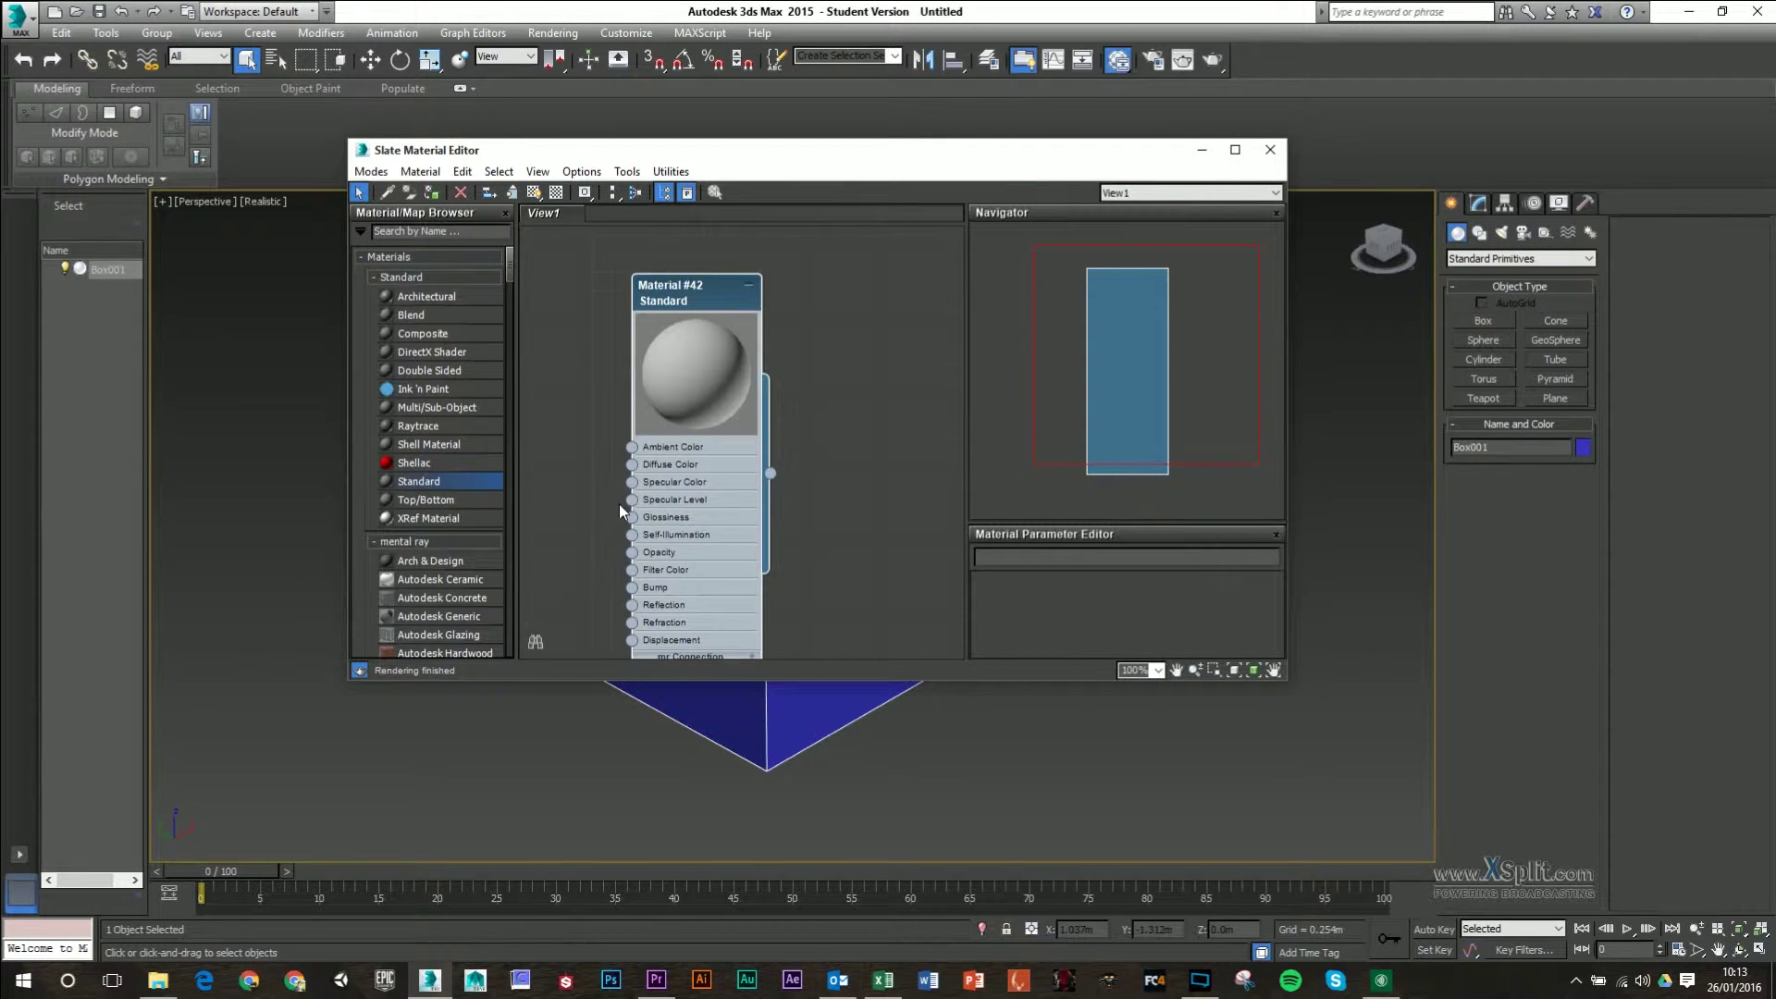
double_click(672, 307)
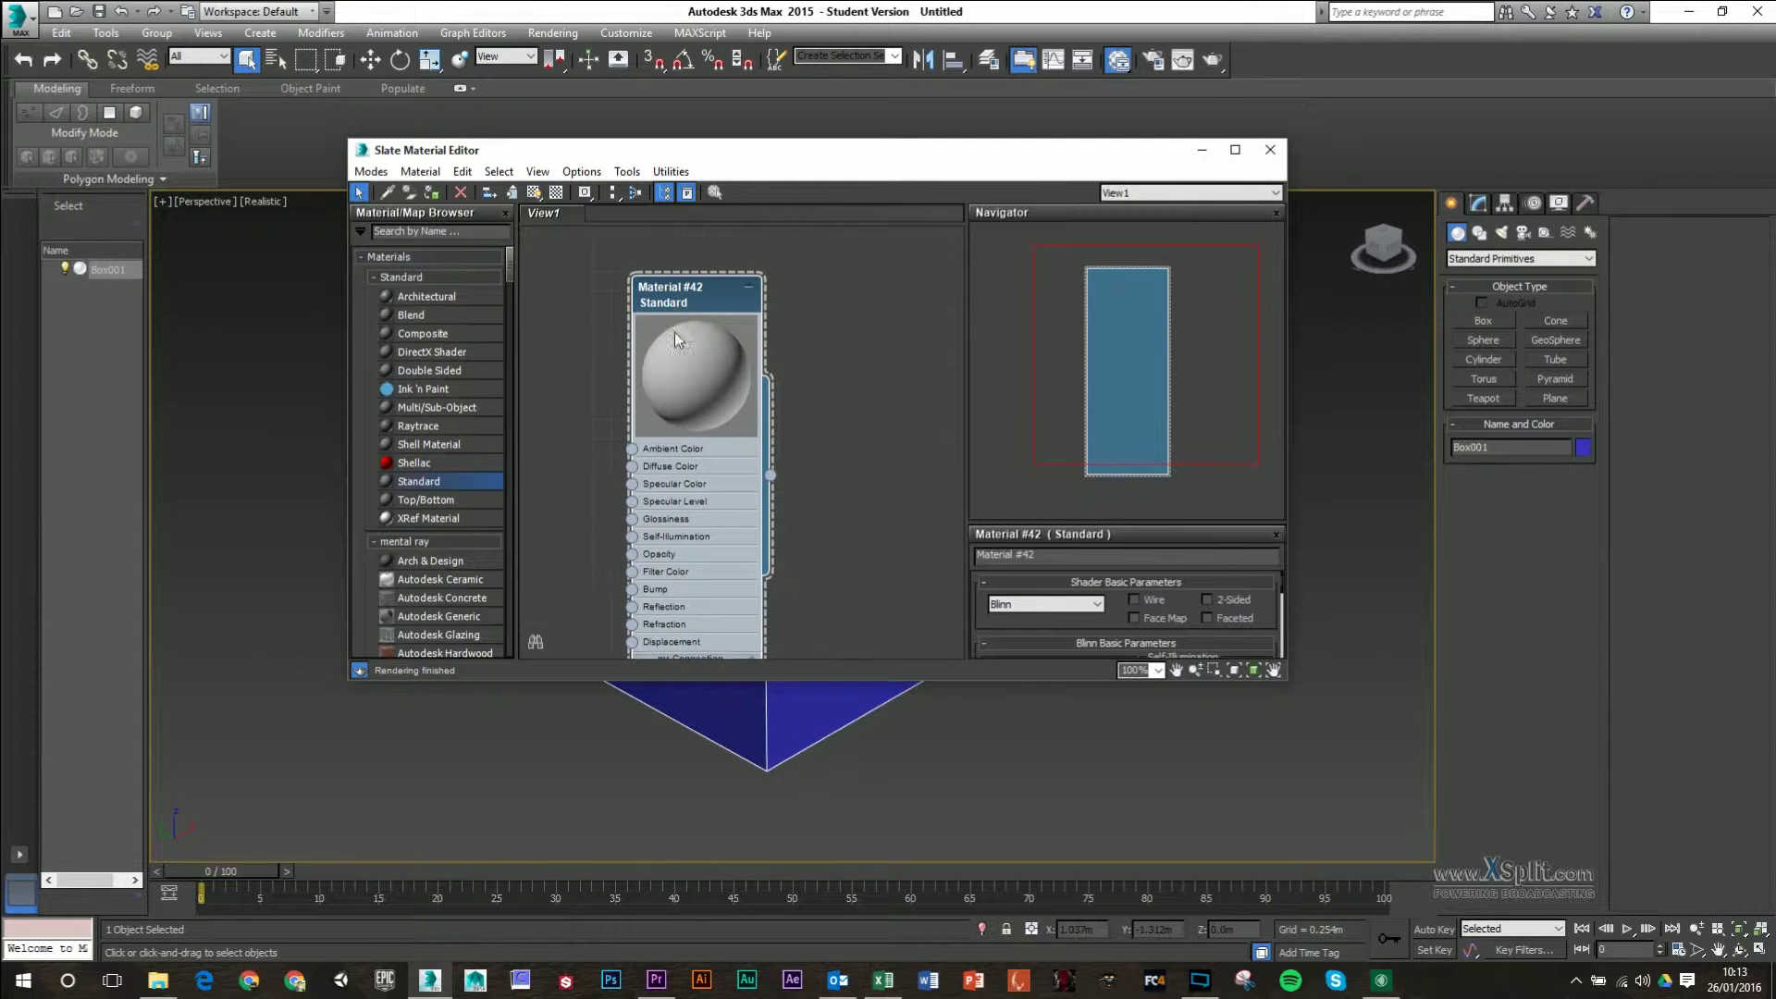
left_click(1235, 149)
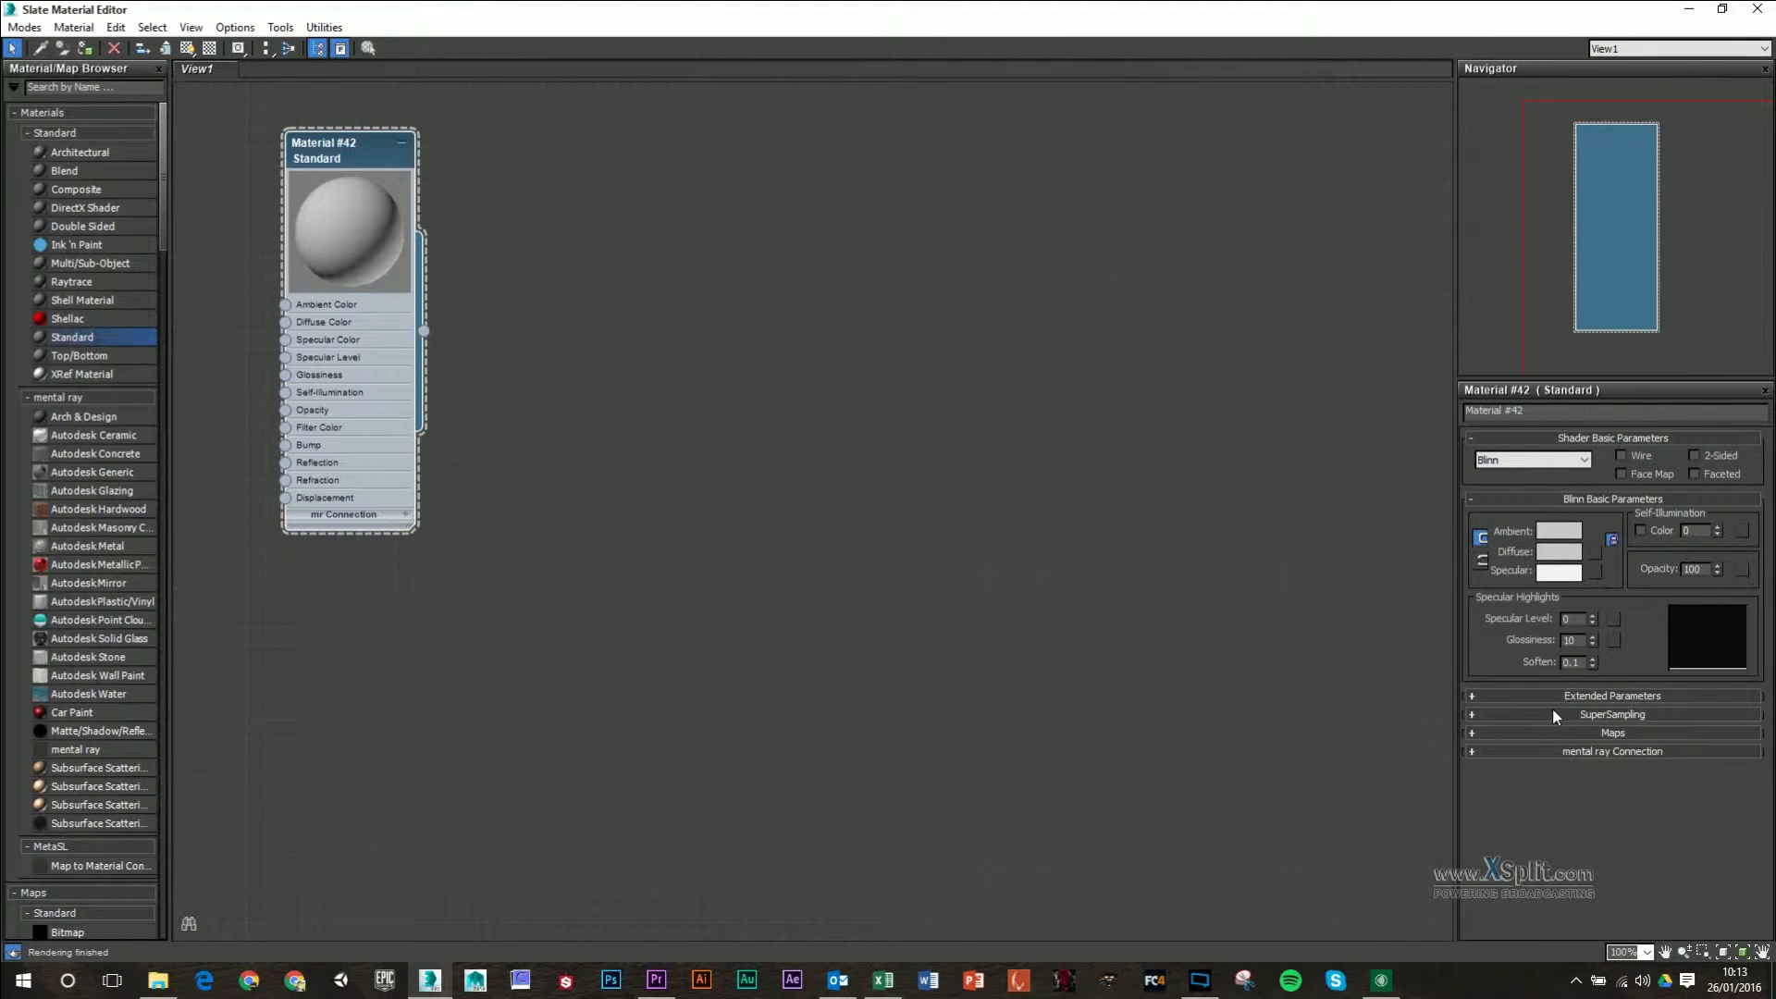
left_click(1556, 468)
left_click(1517, 821)
middle_click_drag(764, 552, 923, 690)
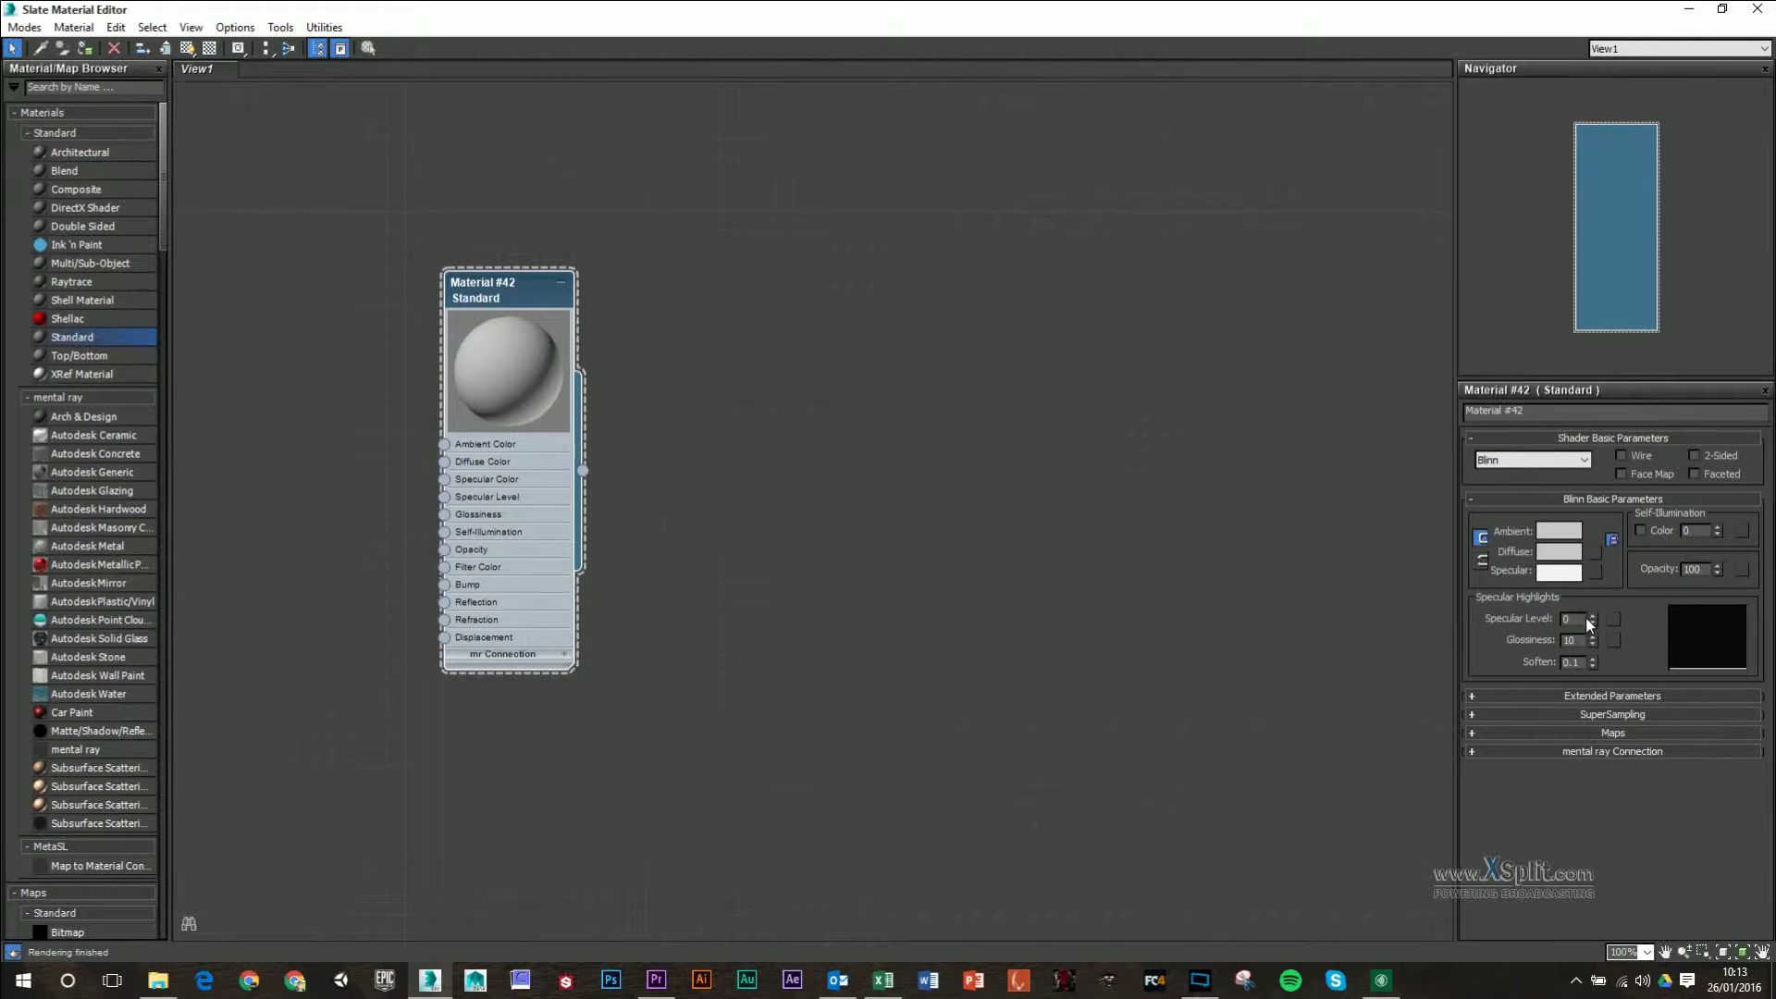
mouse_move(1593, 627)
left_mouse_down()
mouse_move(1593, 606)
mouse_move(1593, 629)
left_mouse_up()
Step: Set the red component of the material's diffuse color to 255
left_click(1562, 552)
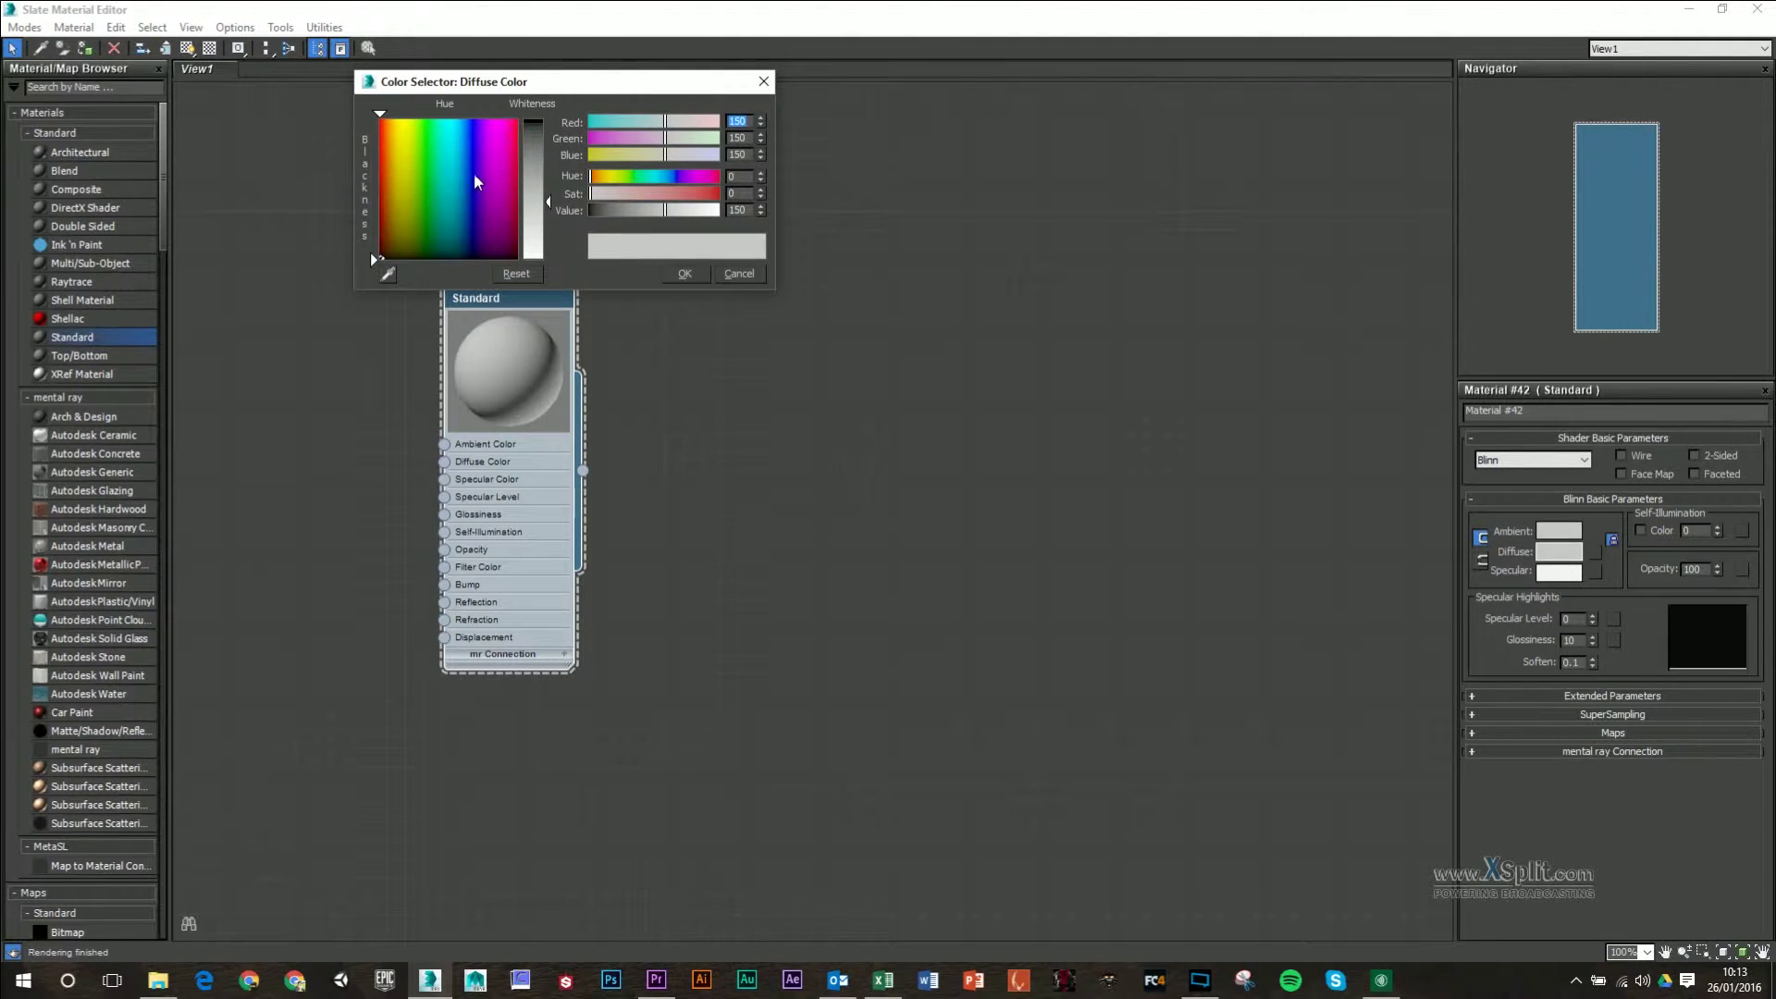
type("255")
key("Return")
left_click(702, 276)
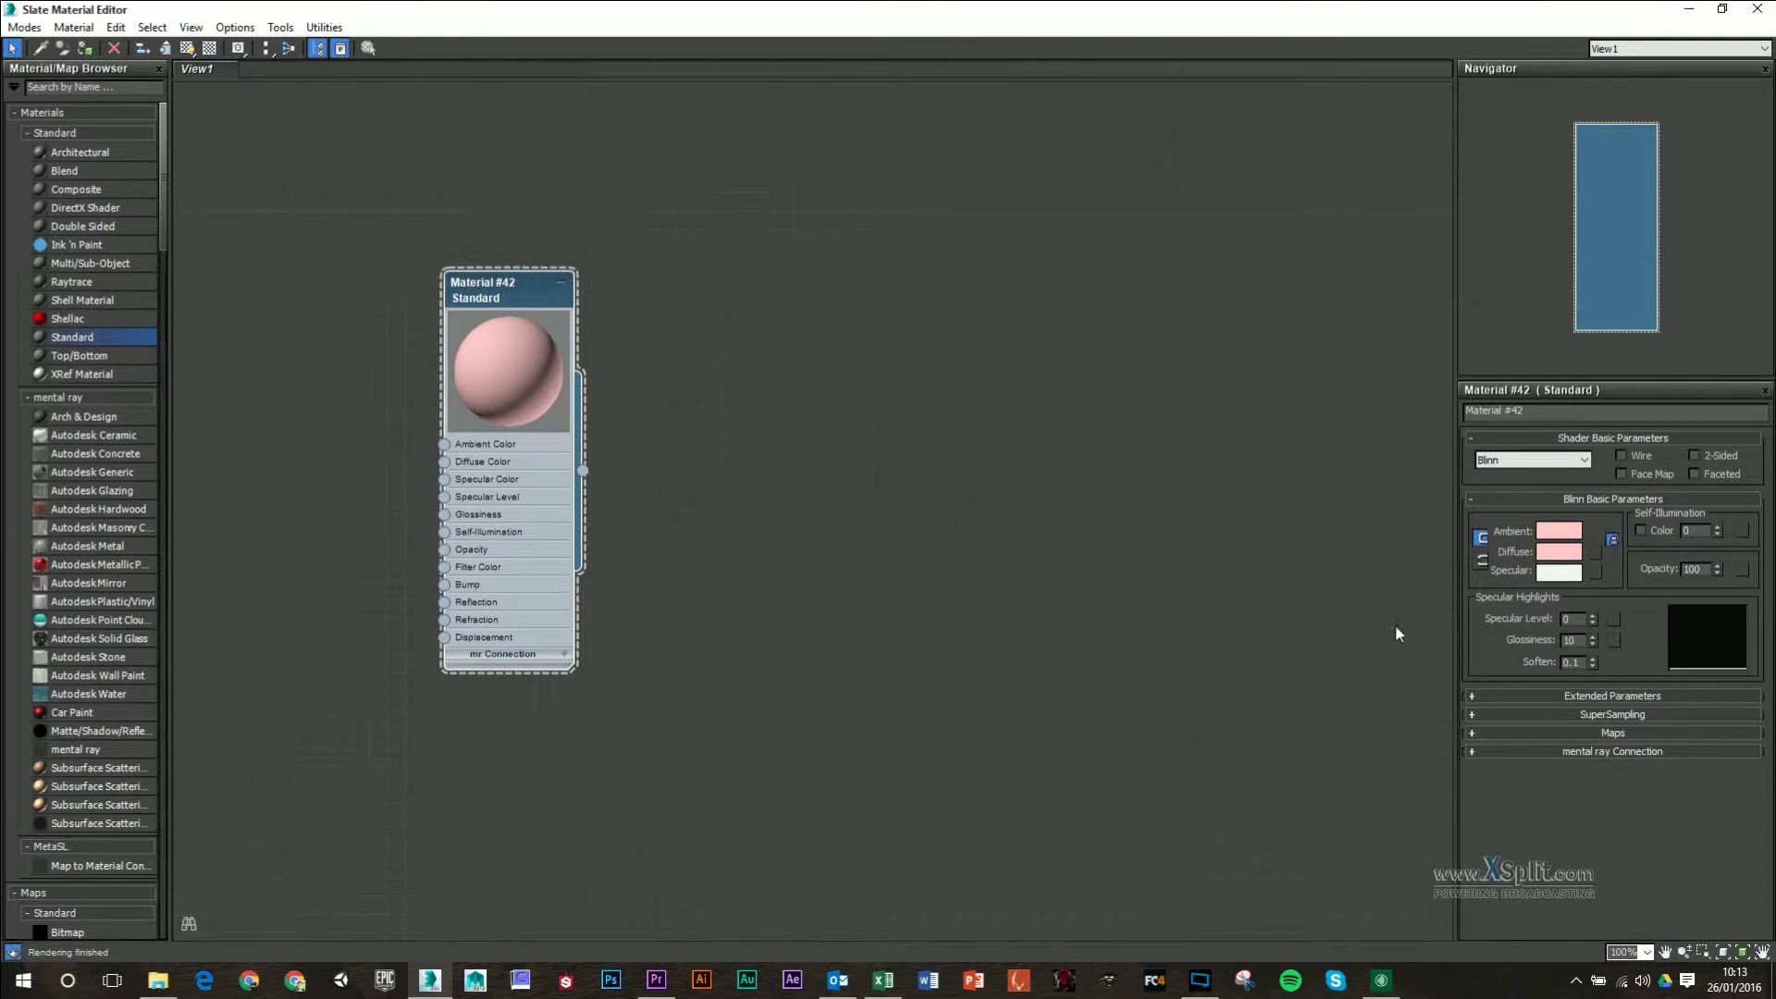
Step: Set the material's specular color to a saturated blue with minimal whiteness
left_click(1559, 571)
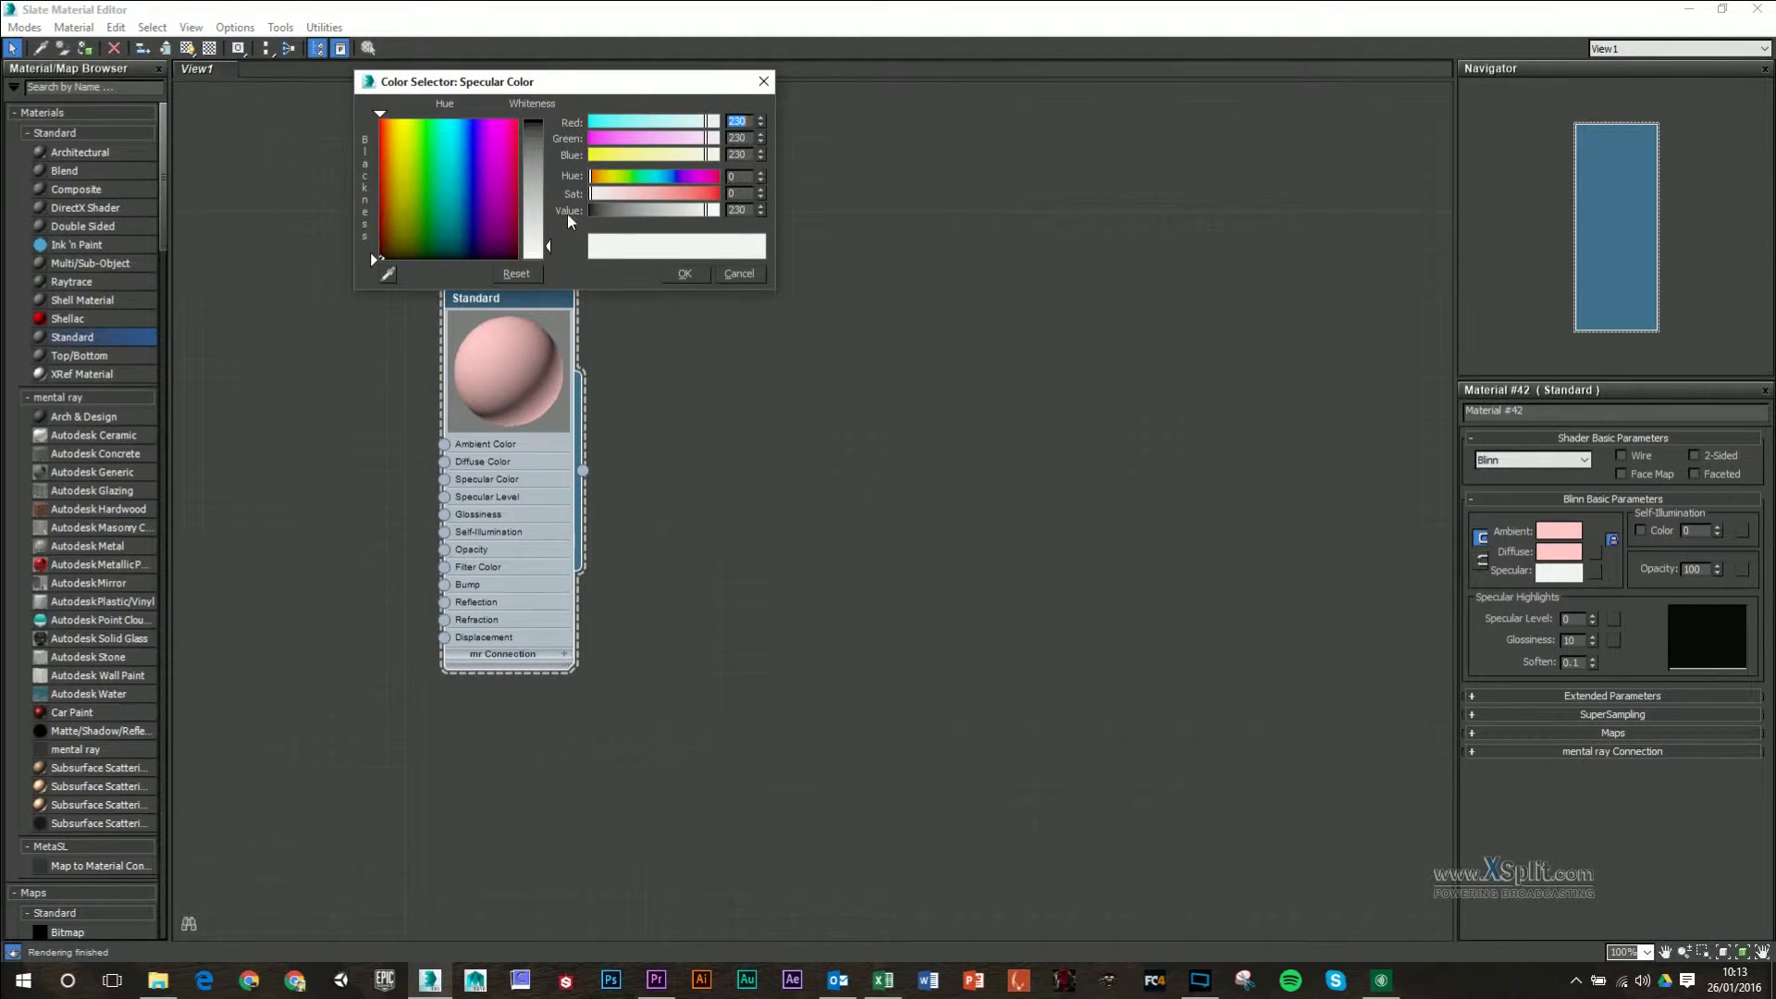
left_click(472, 132)
left_click(544, 207)
left_click_drag(544, 207, 544, 122)
left_click(685, 274)
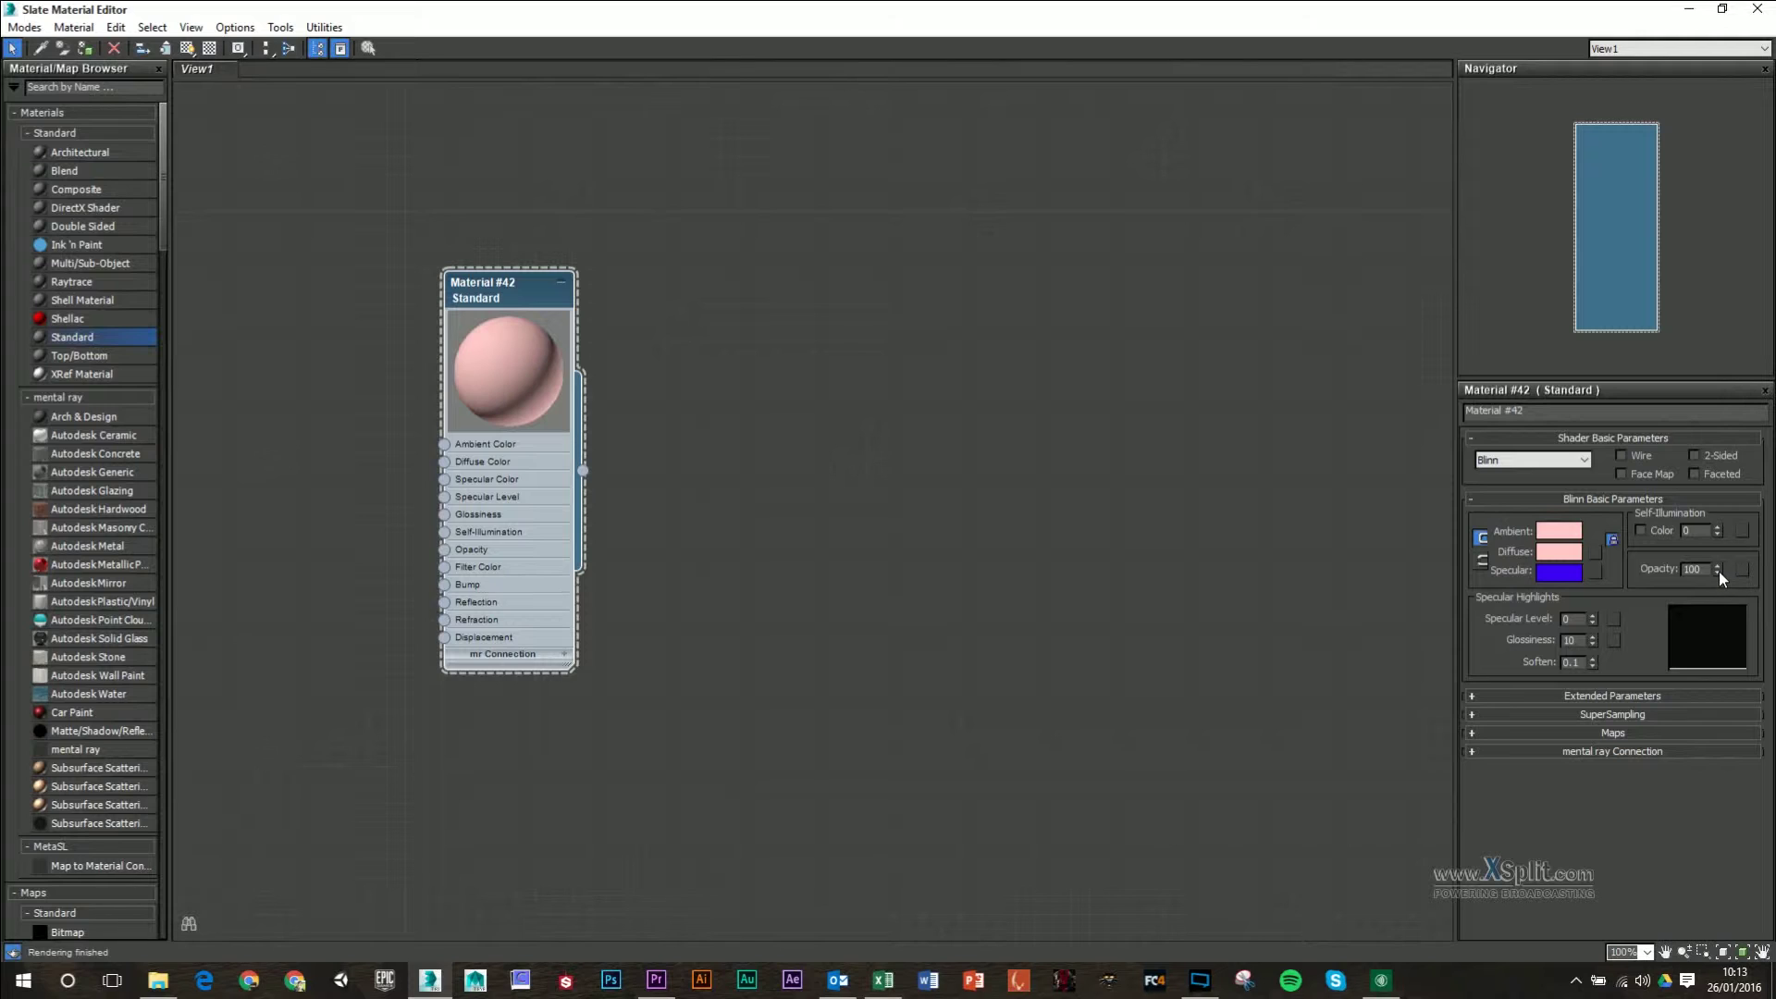
Step: Lower the material's opacity to 6 and restore it to 100
left_click_drag(1719, 569, 1729, 655)
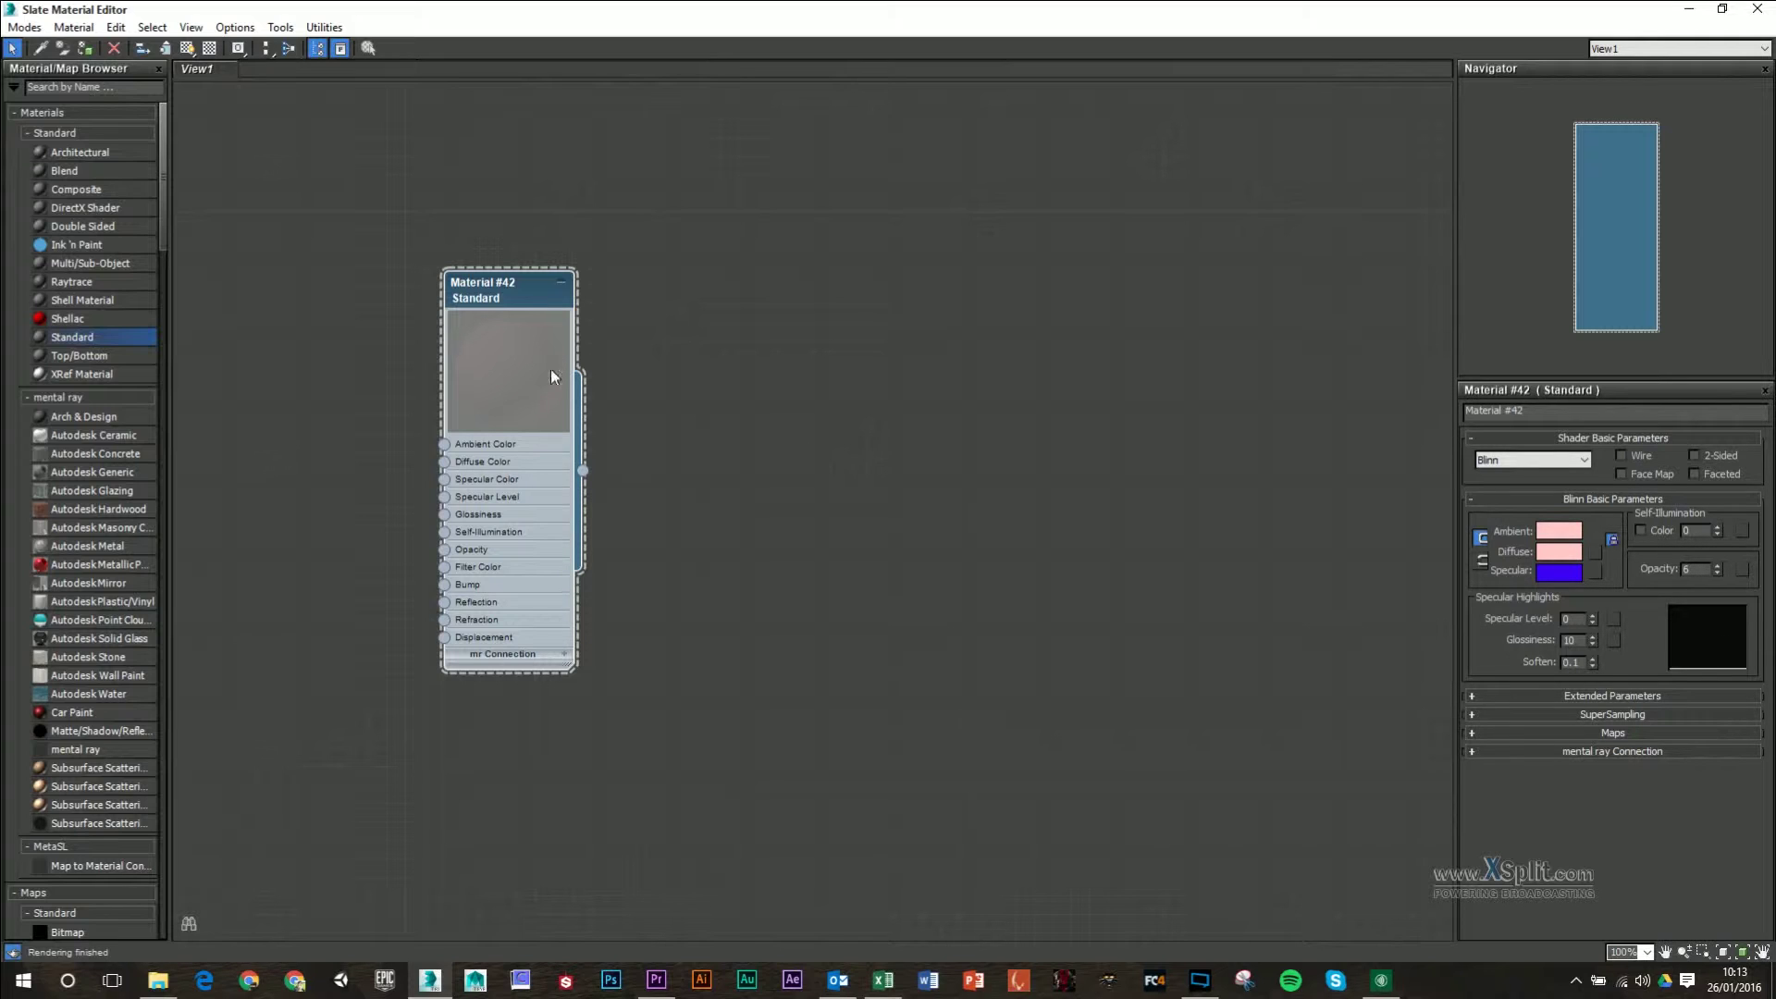
right_click(1719, 569)
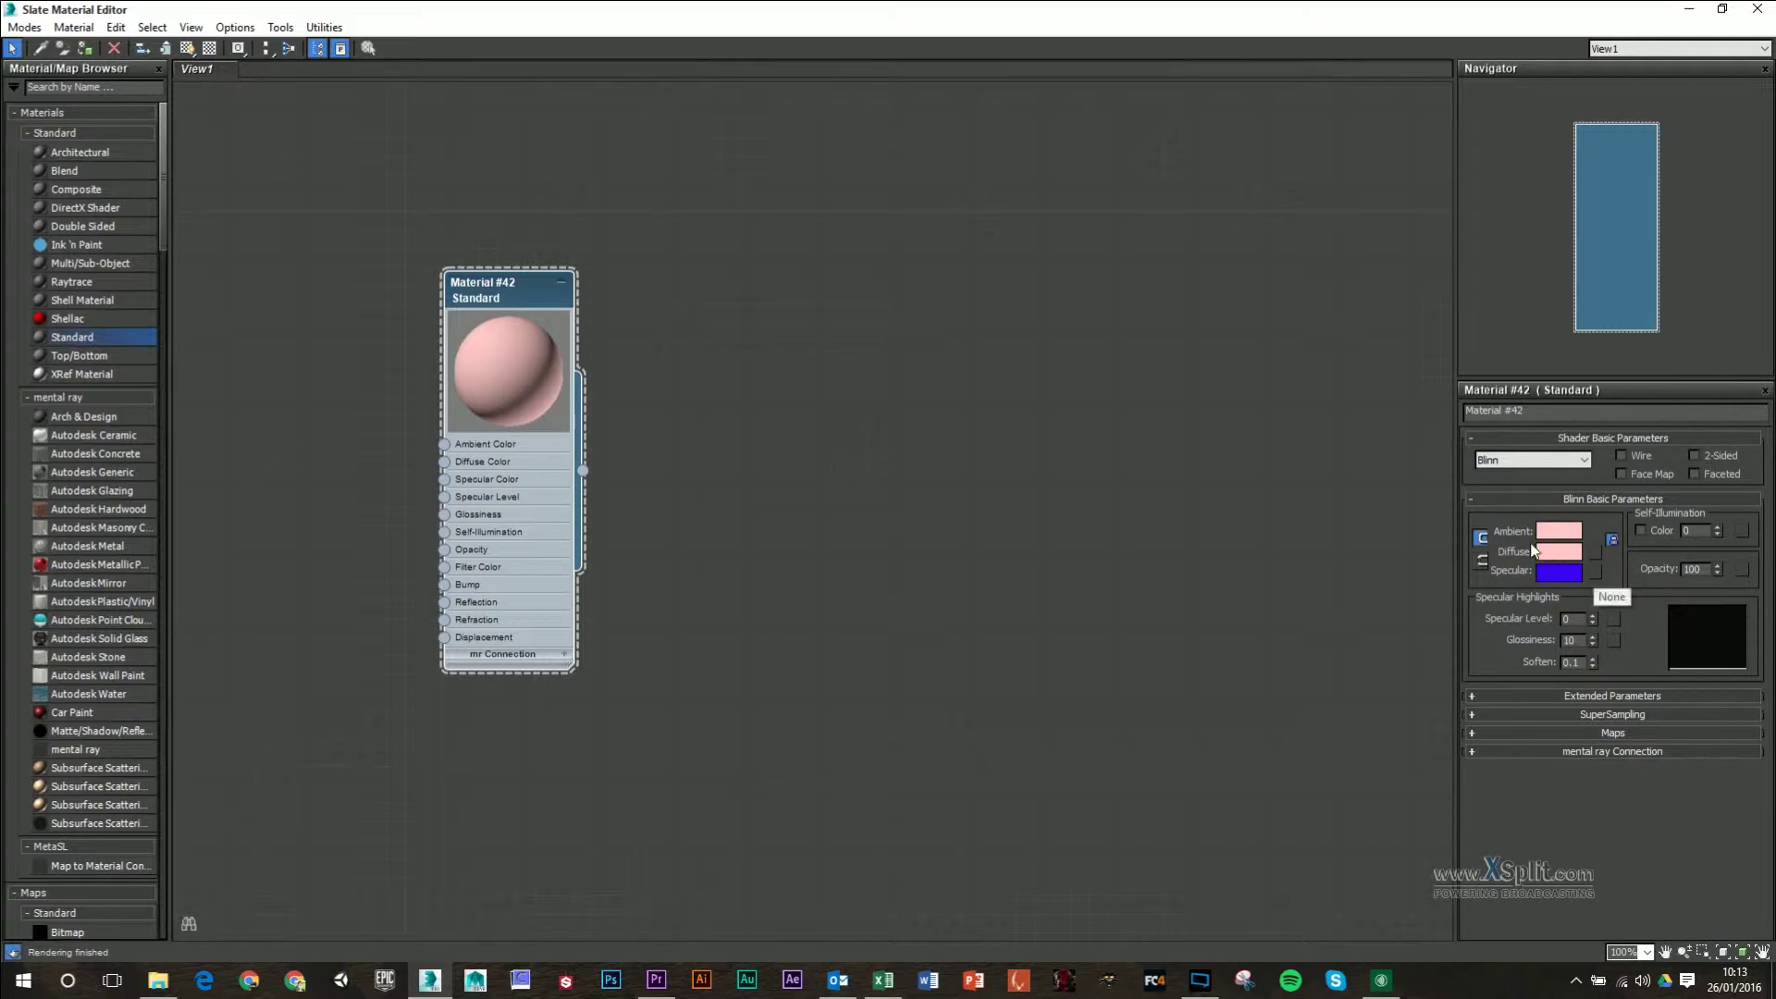
left_click(1596, 552)
left_click(1053, 759)
left_click(1474, 733)
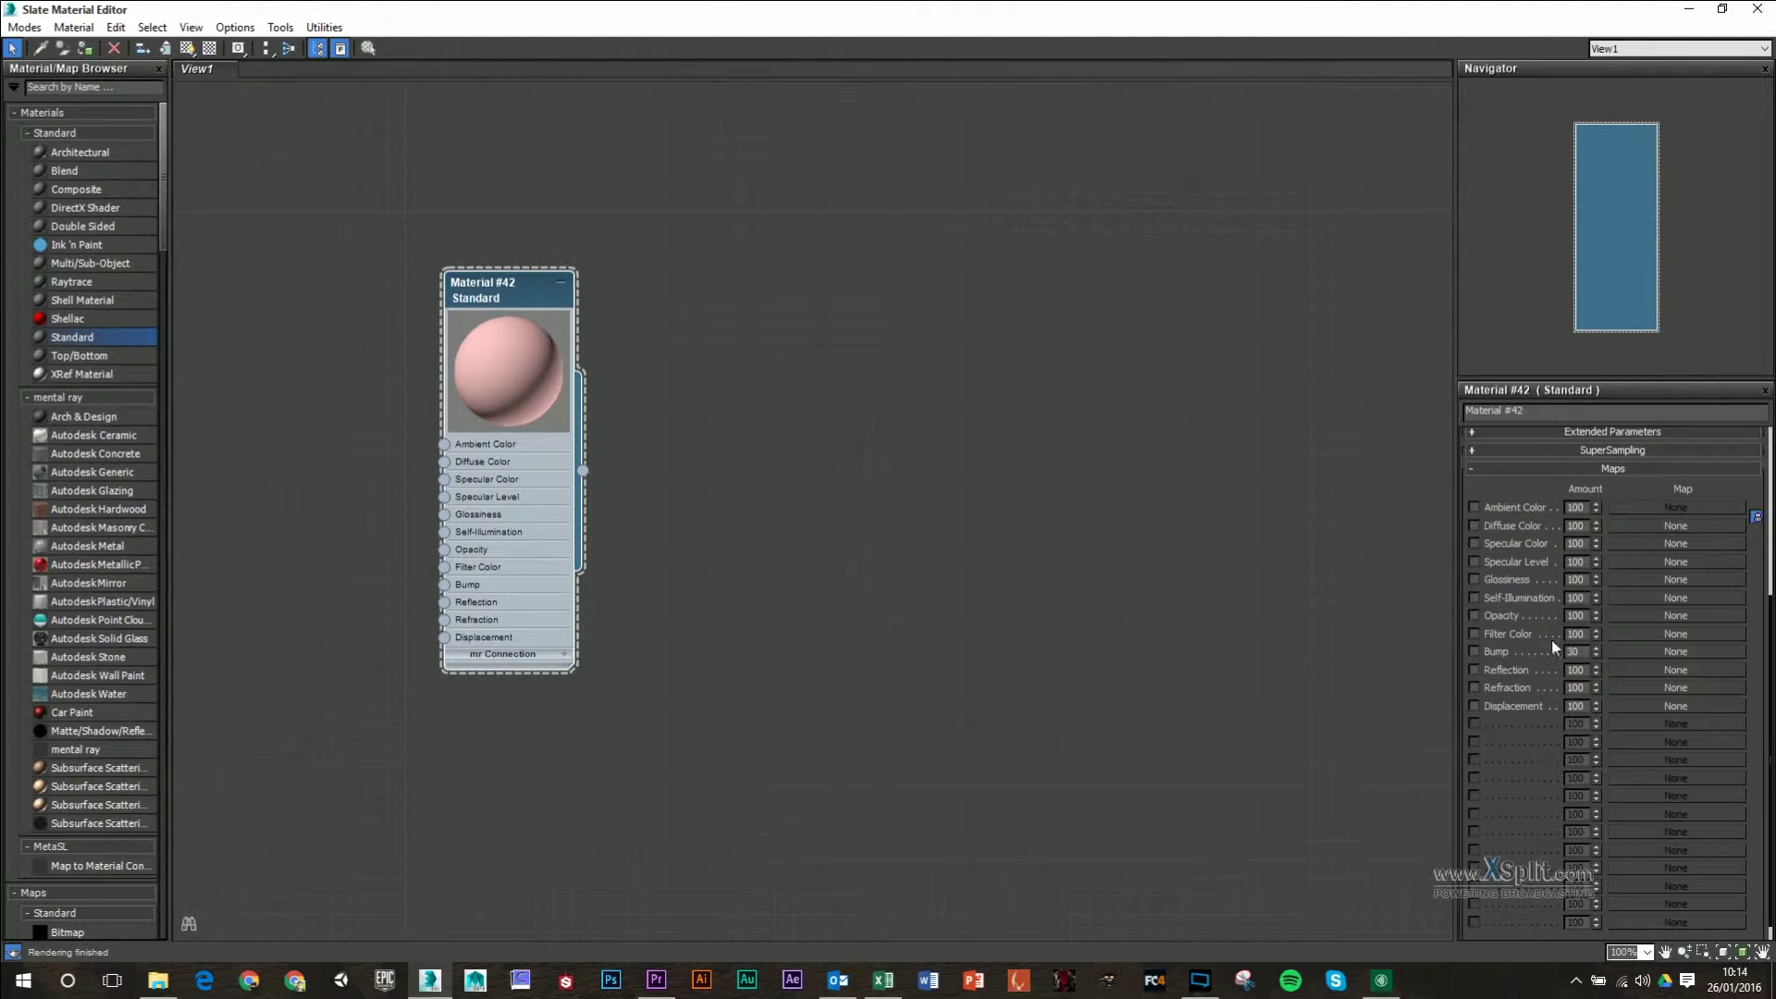
left_click(1674, 525)
left_click(1056, 755)
left_click_drag(442, 466, 316, 399)
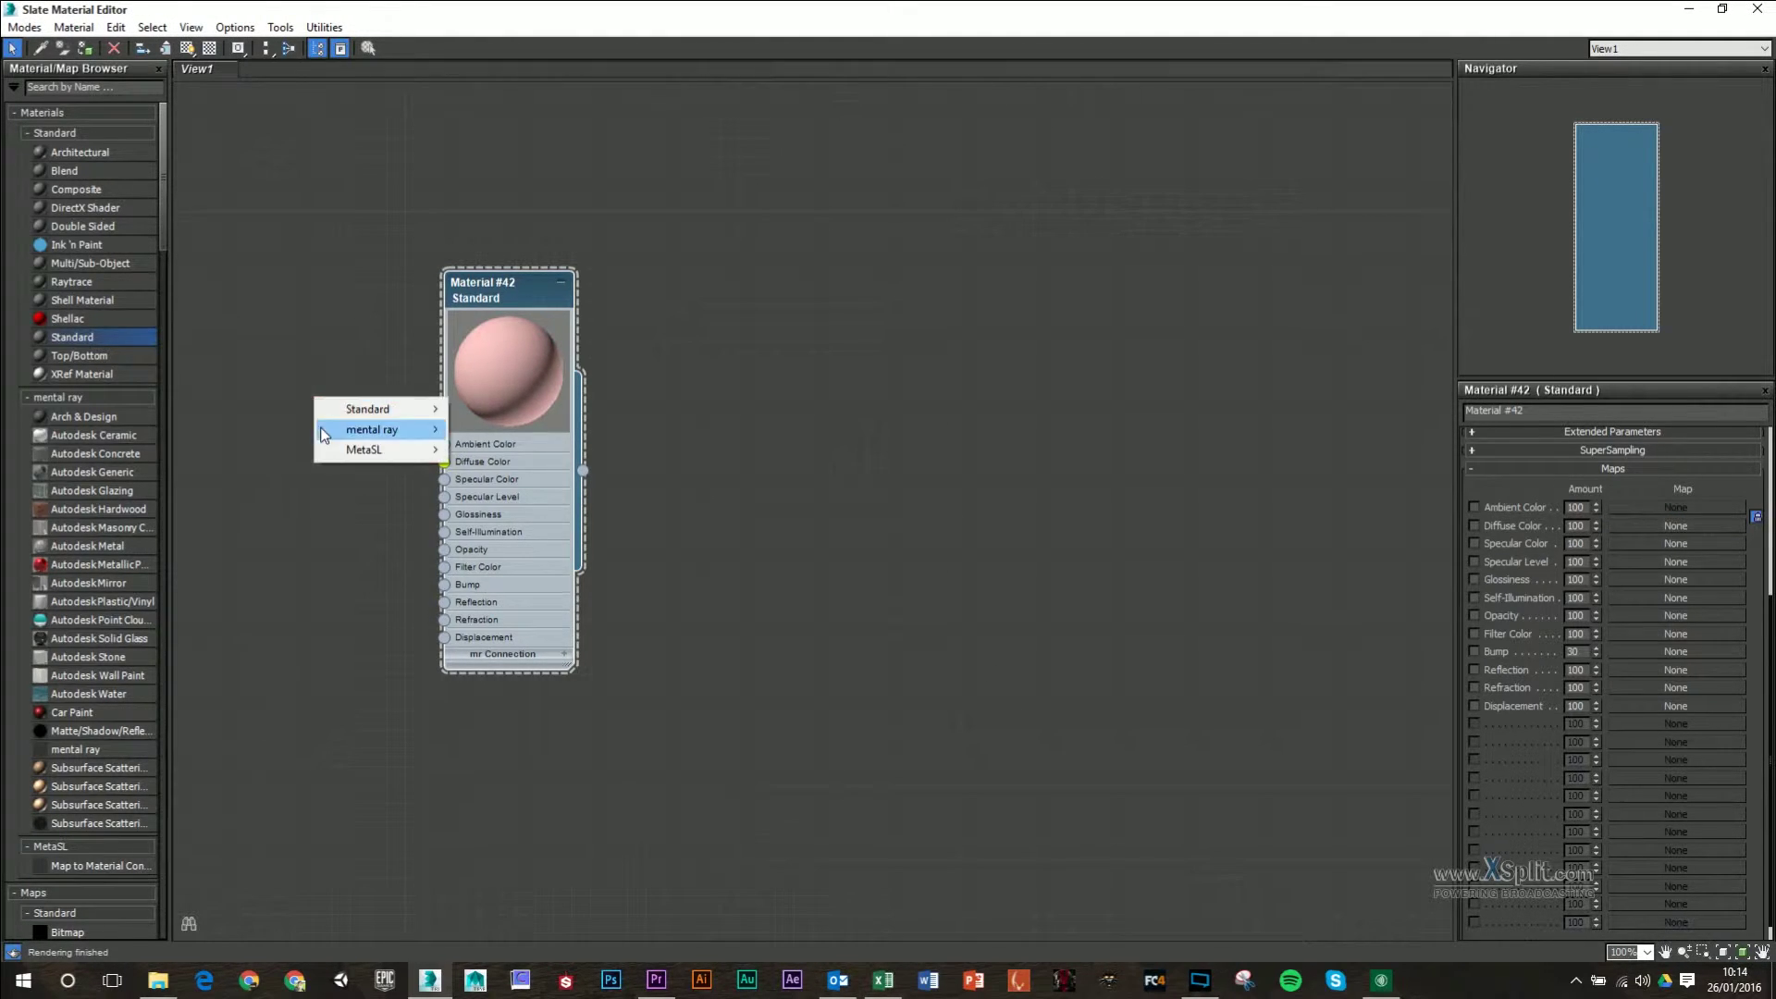
mouse_move(366, 411)
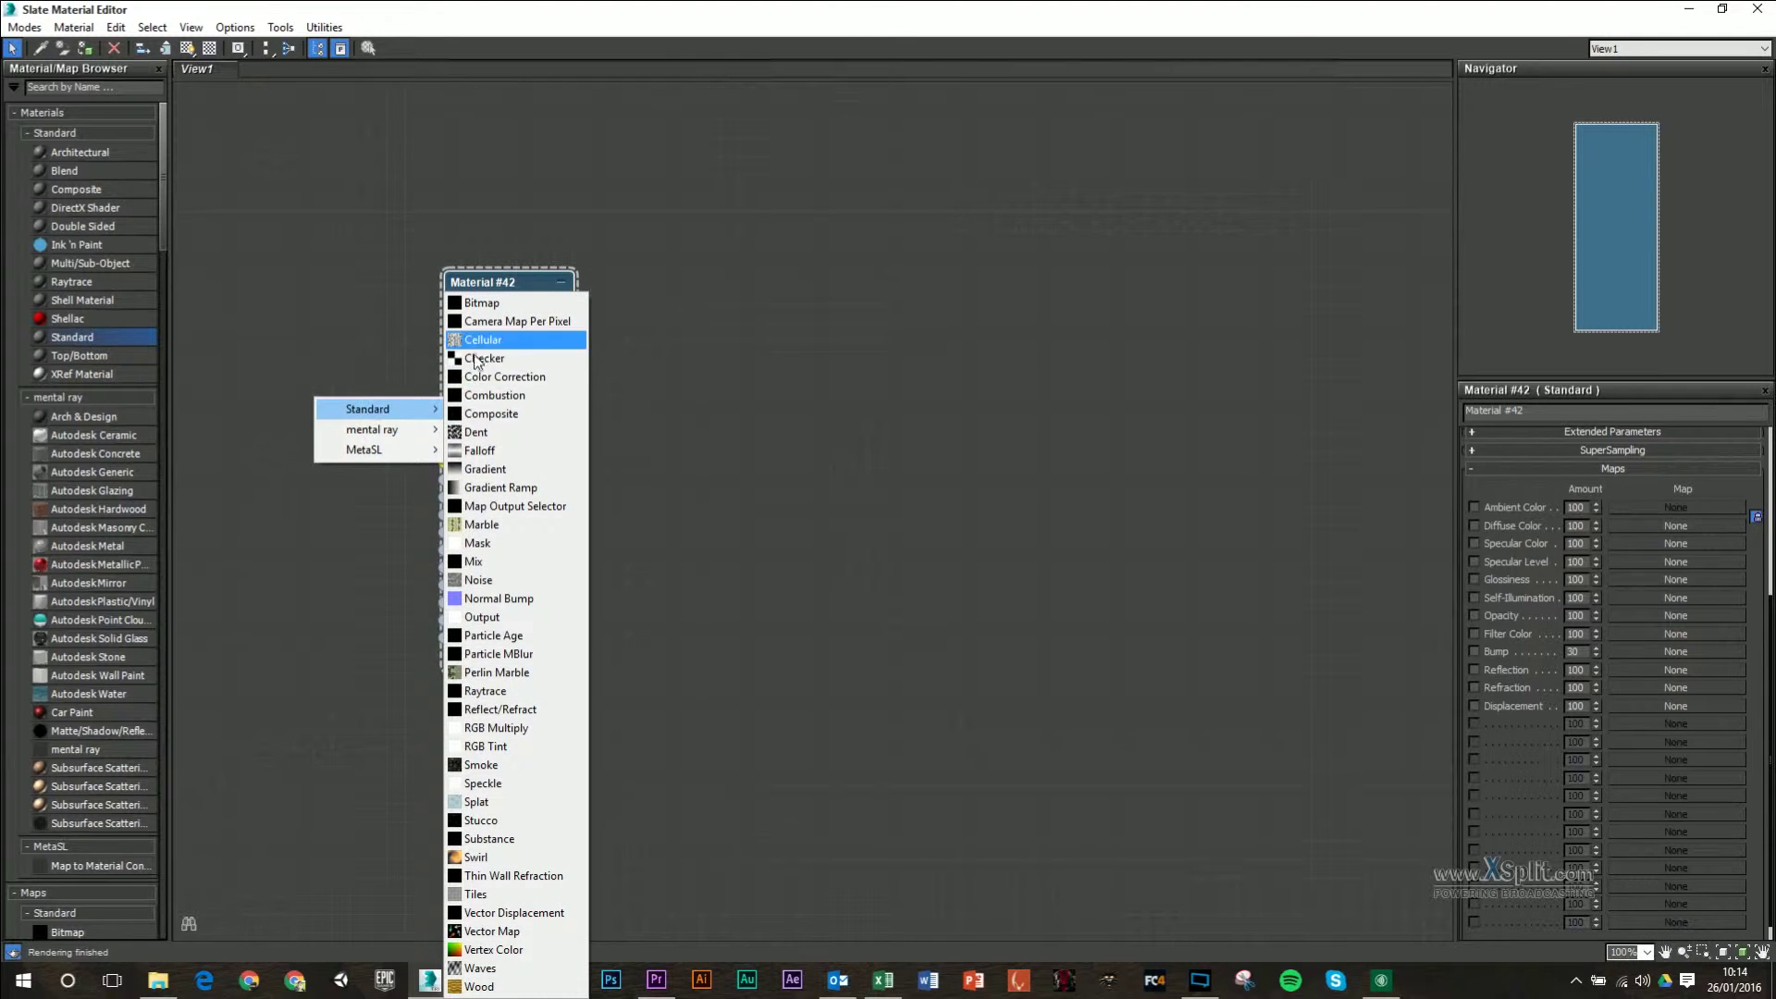
left_click(252, 337)
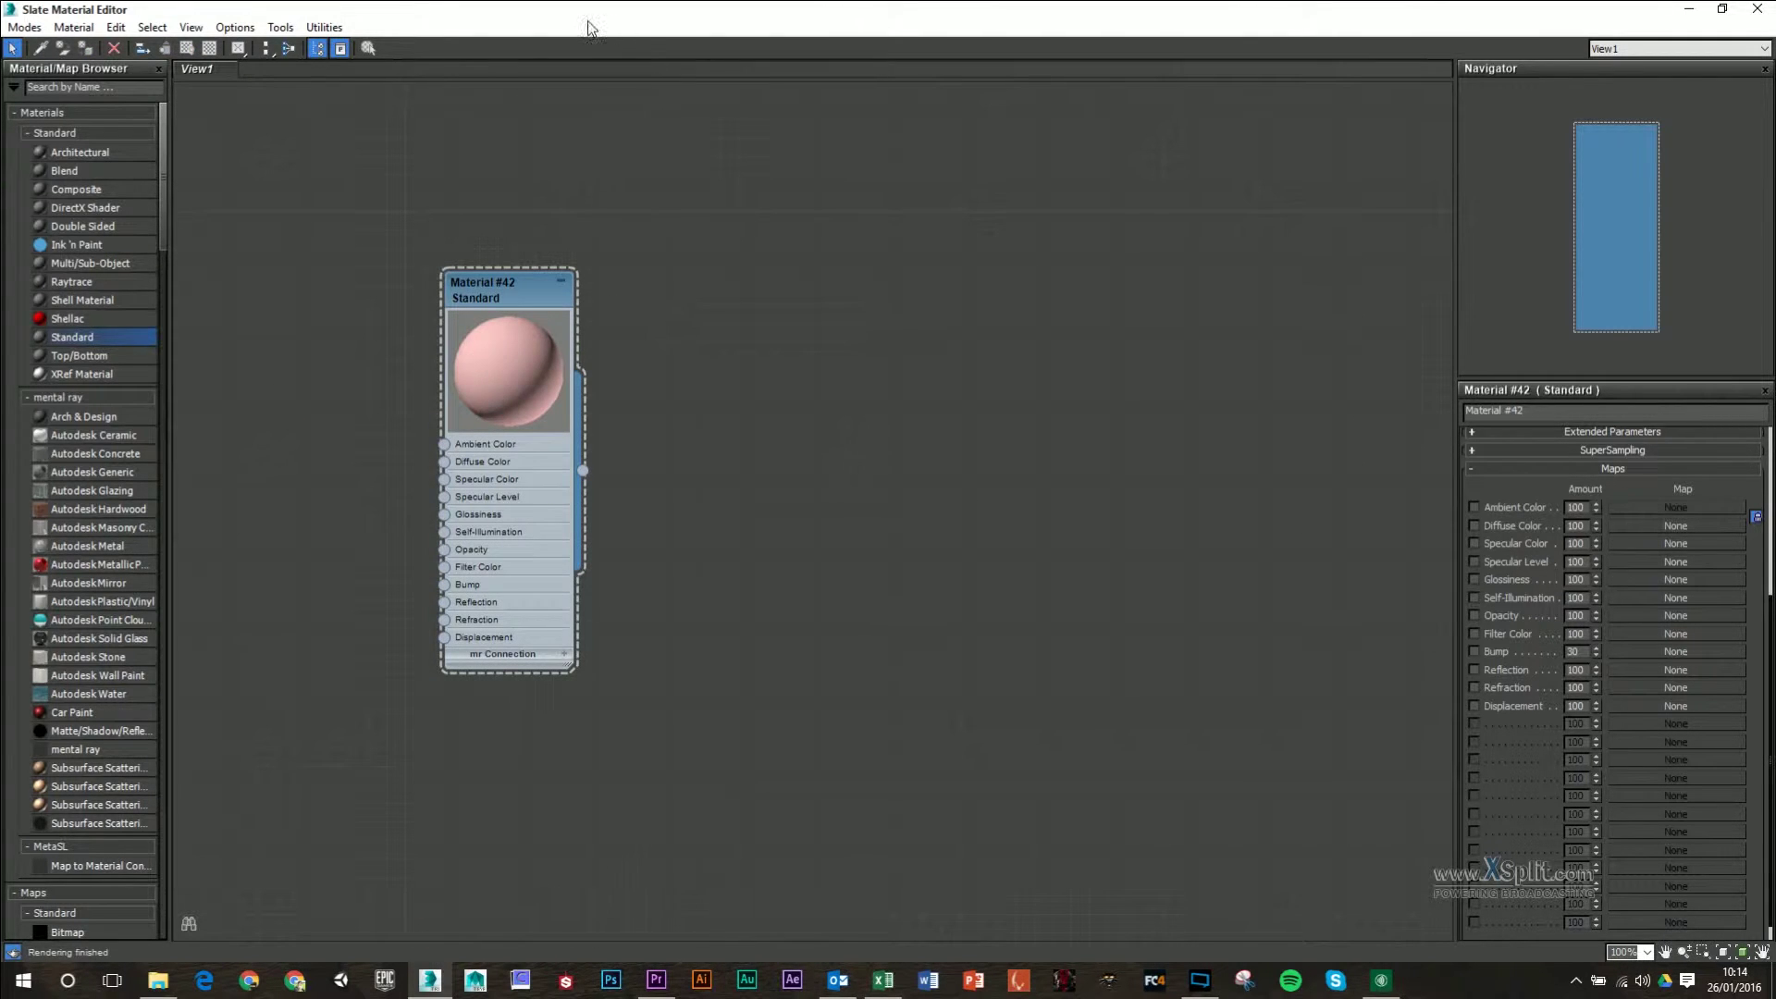
Step: Restore the Slate Material Editor to a smaller window beside the box and assign the Standard material to the selected box
double_click(748, 13)
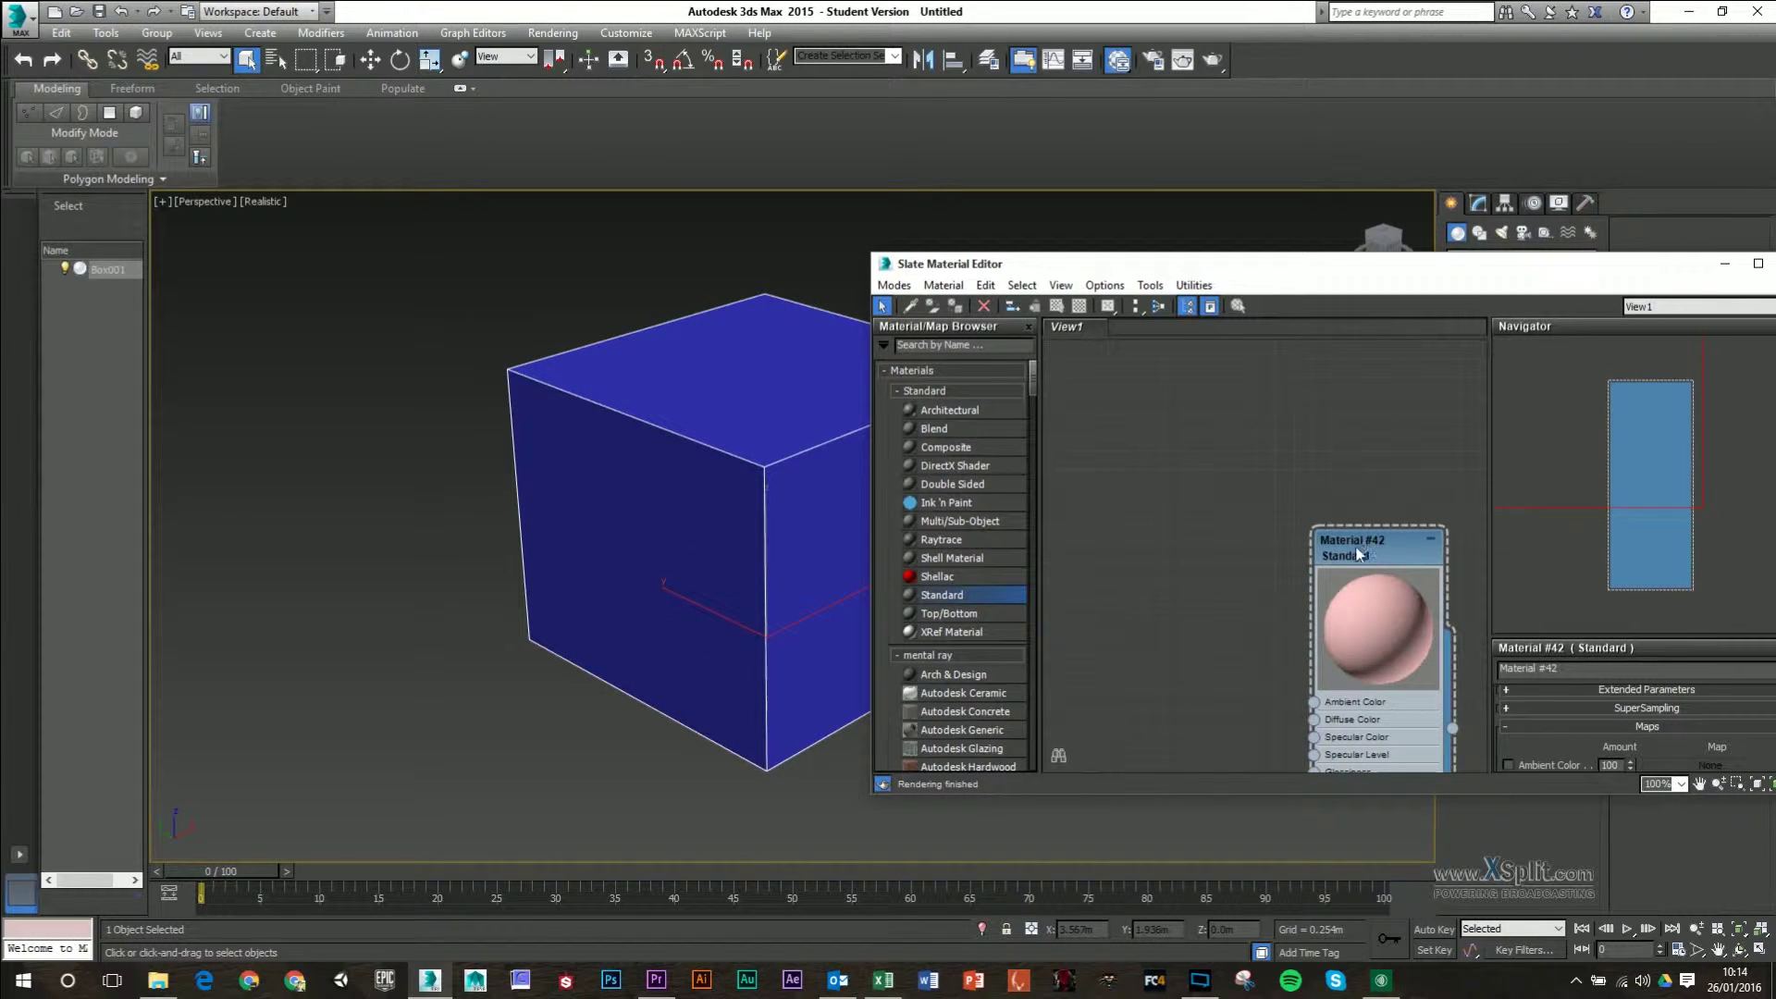
left_click_drag(1378, 549, 1322, 419)
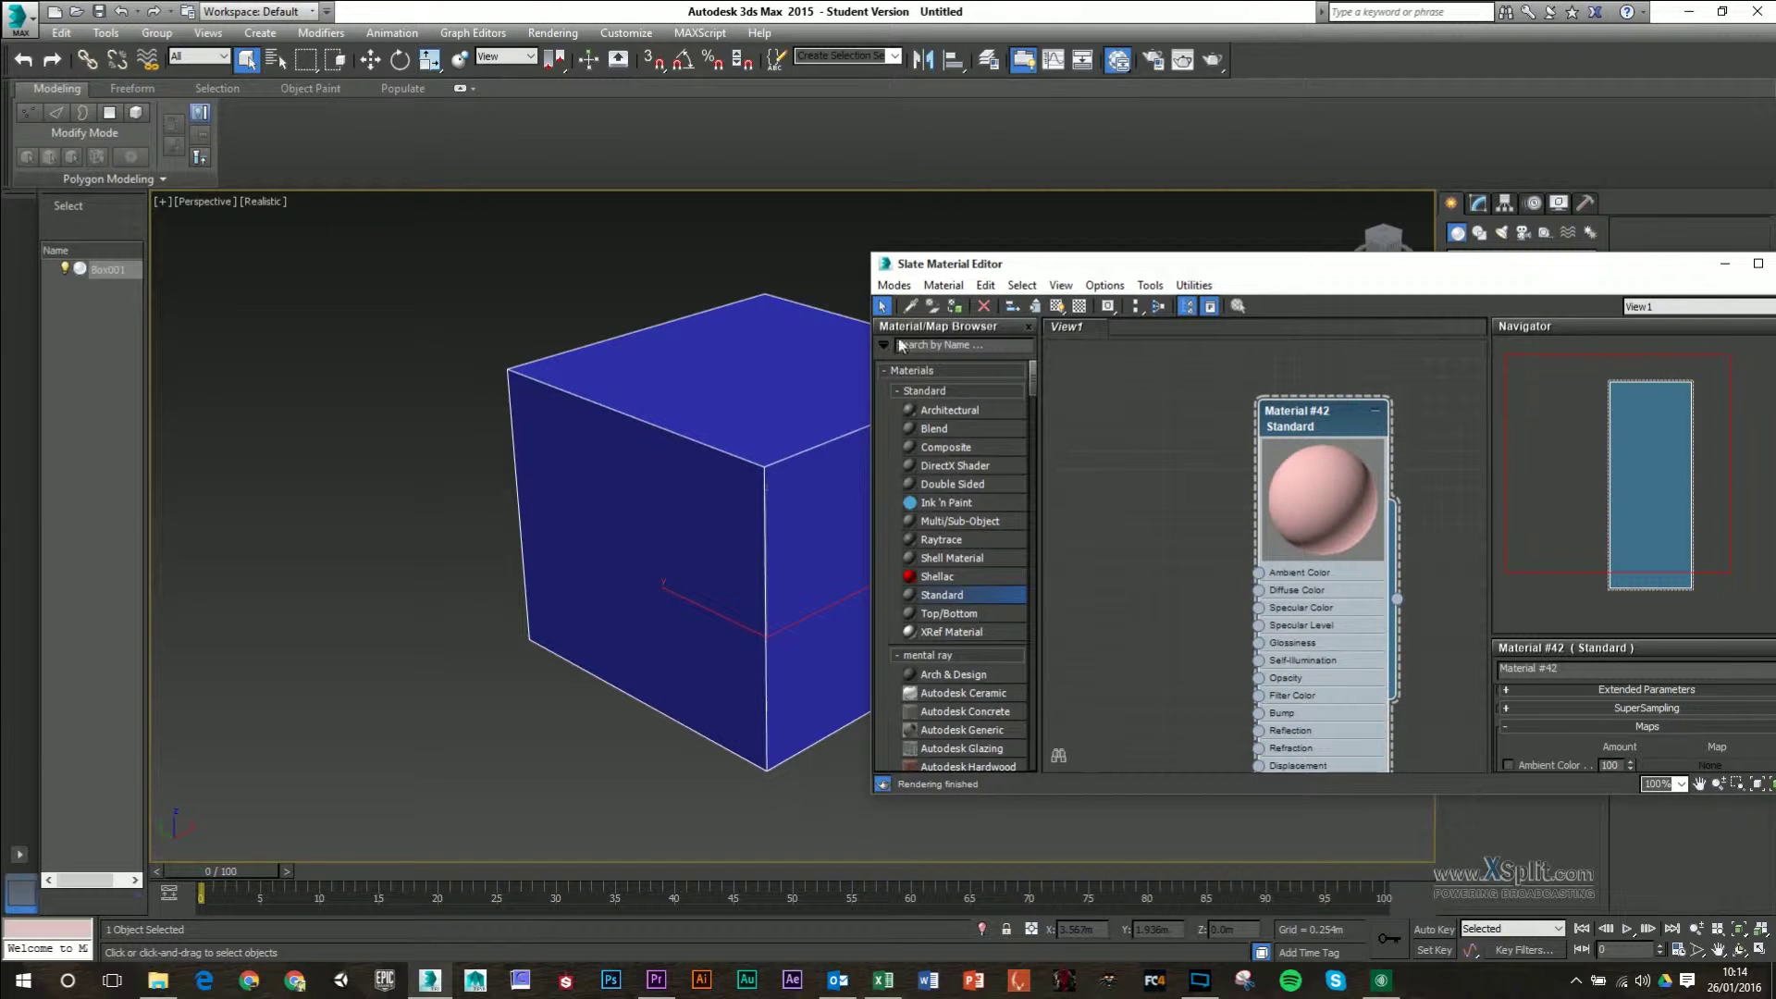
left_click(955, 306)
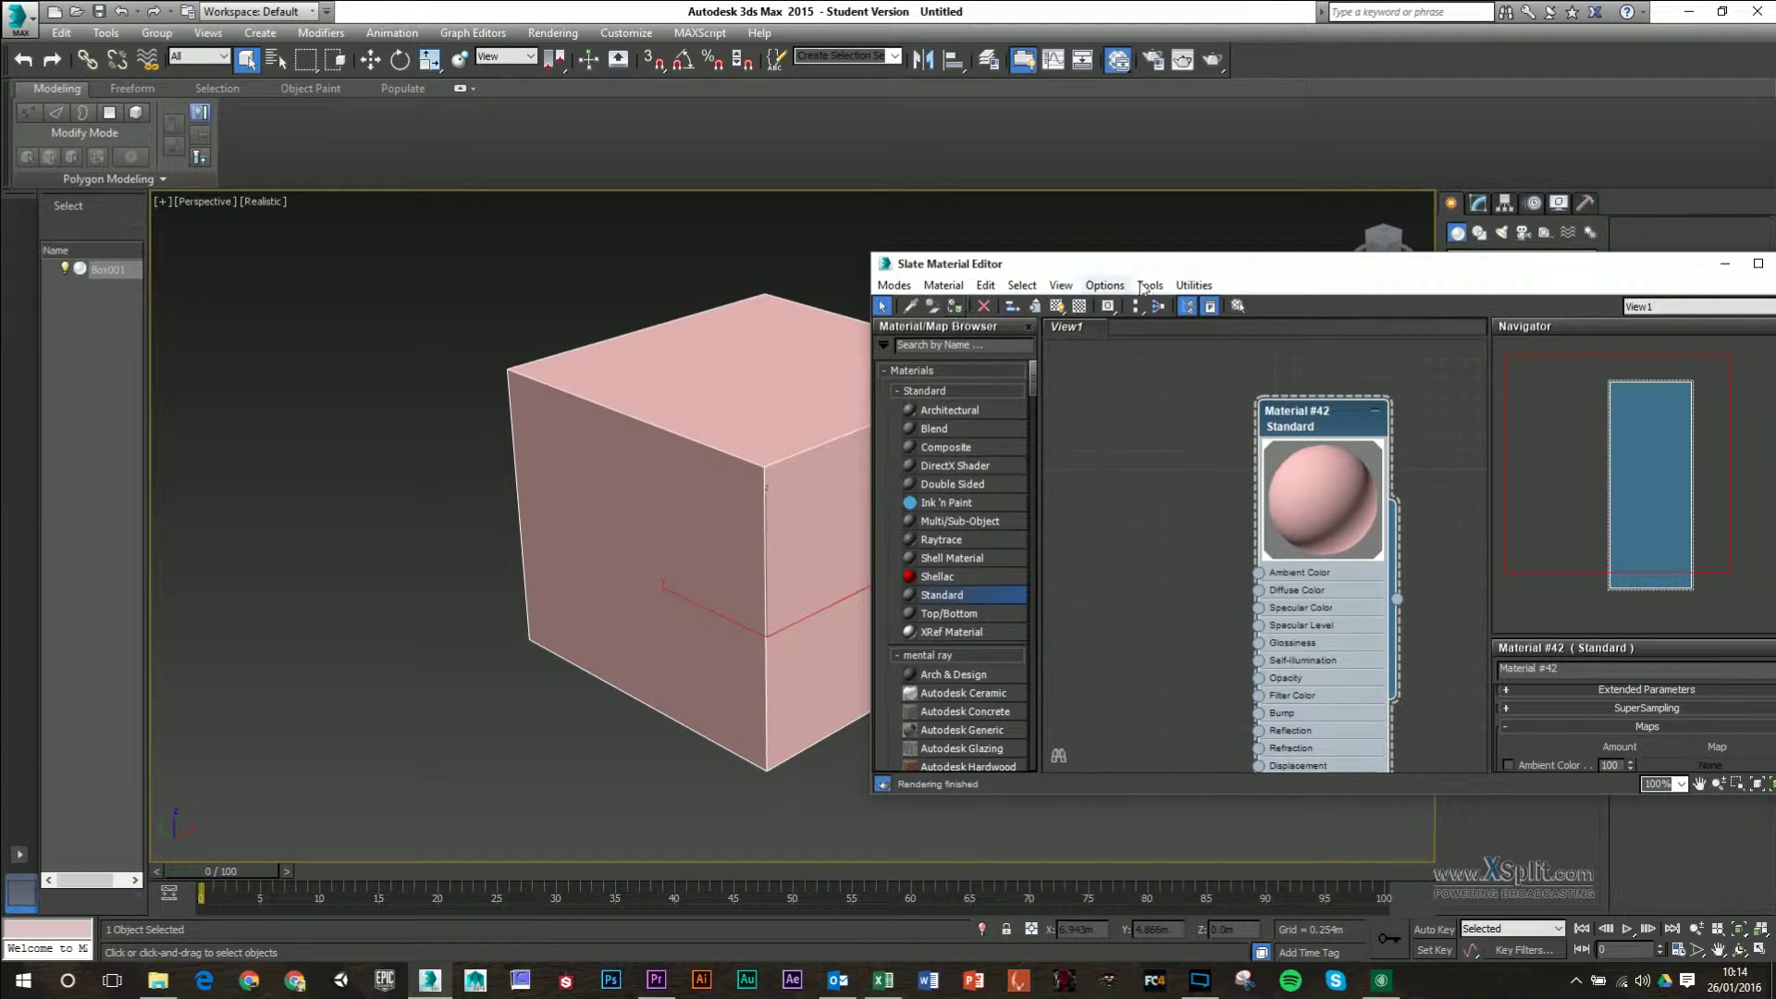
Step: Change the Standard material's diffuse color to a dark, saturated red
left_click_drag(1145, 262, 1090, 218)
scroll(1554, 667, "up", 5)
left_click(1539, 695)
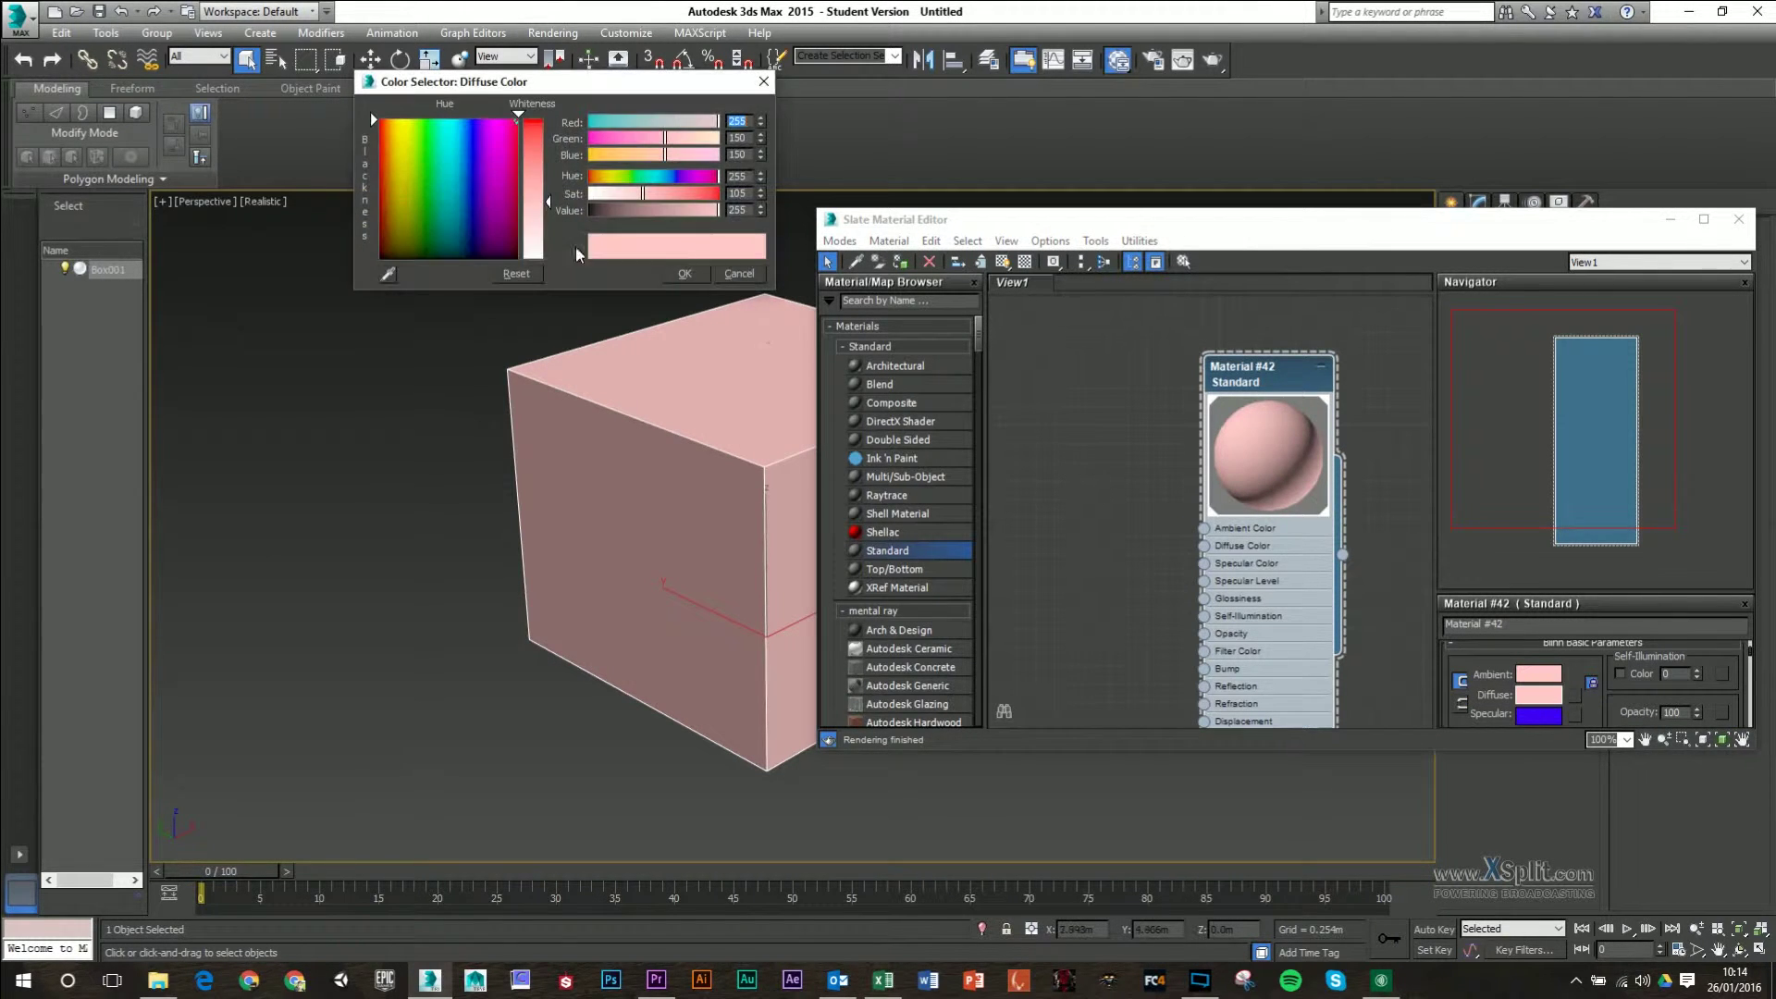
left_click(518, 199)
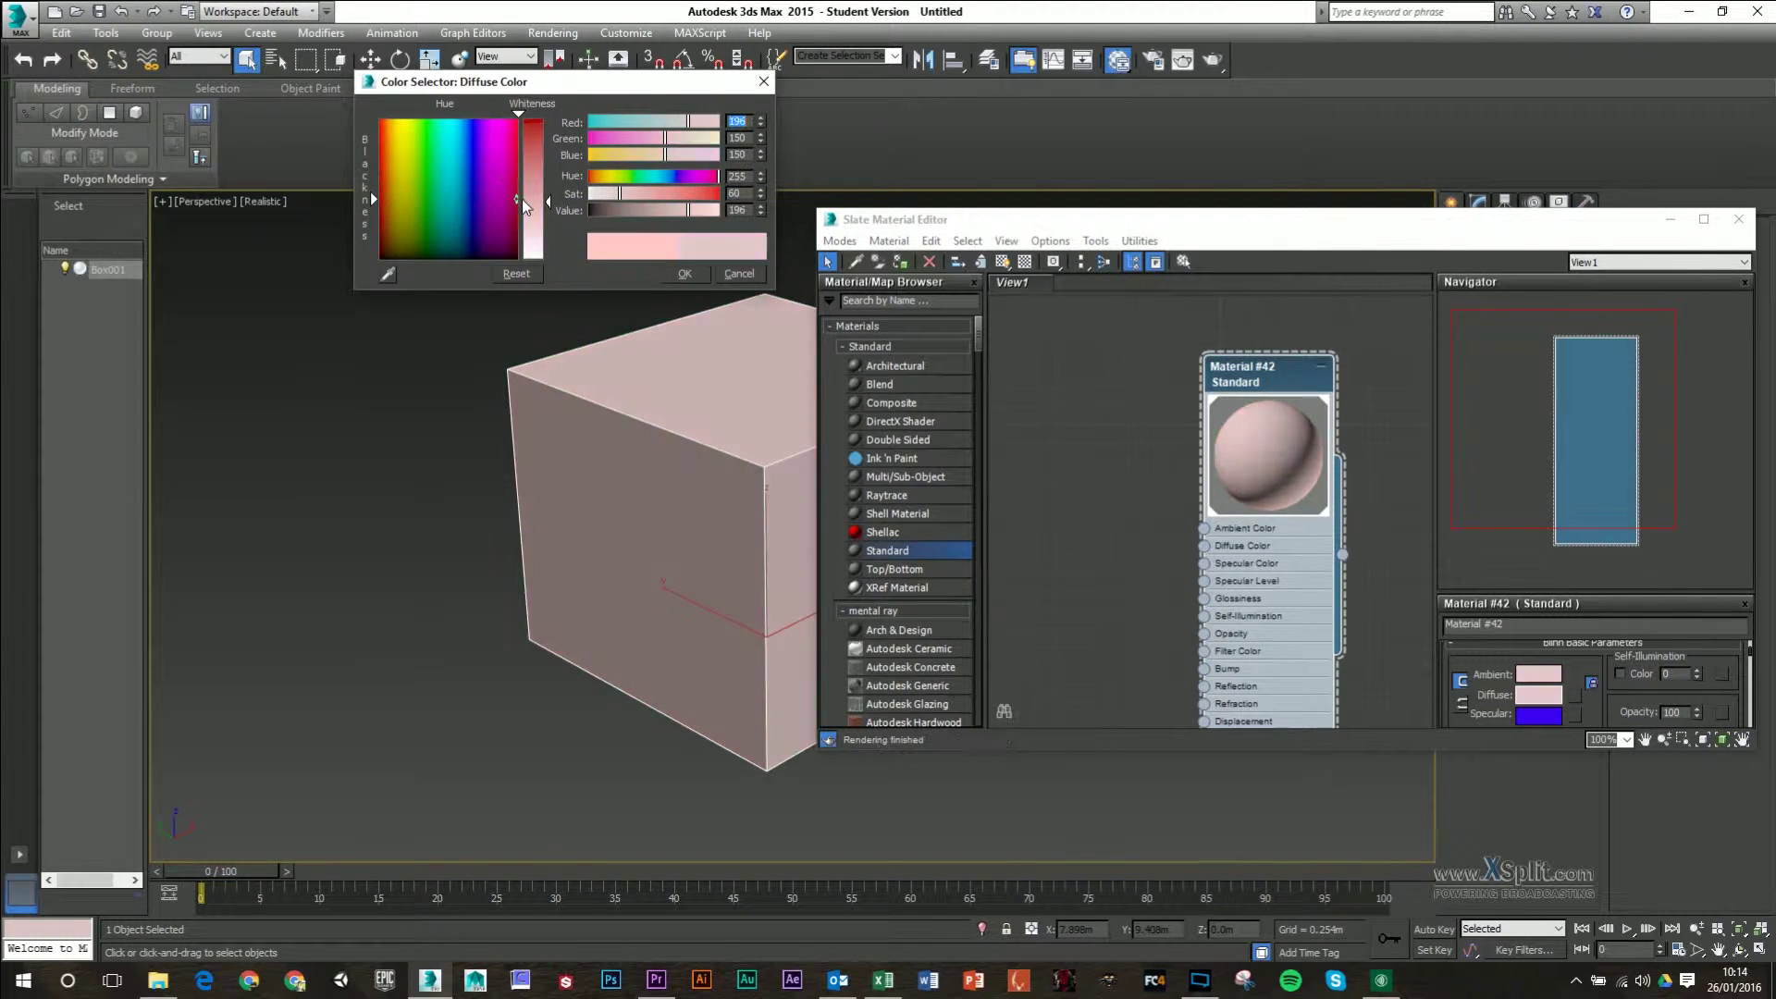
left_click(697, 276)
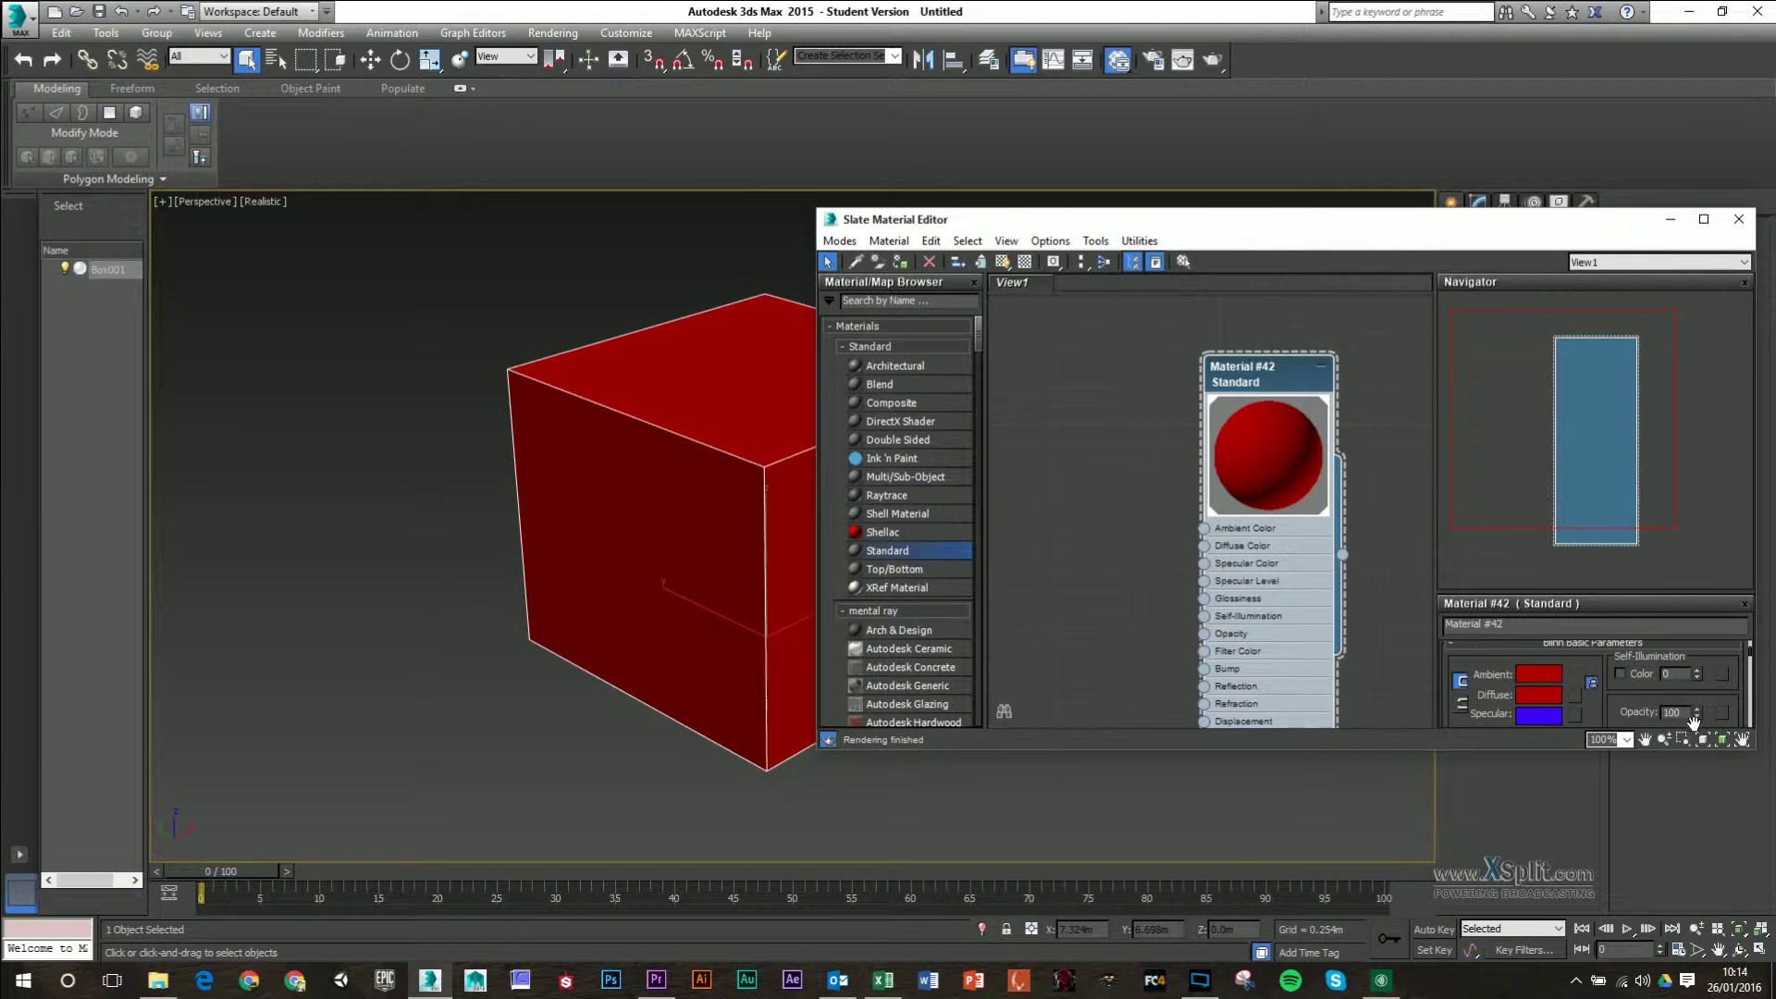
Step: Lower the material's opacity to 34, view the see-through box from another angle, and restore the opacity to 100
left_click_drag(1701, 723, 1704, 752)
middle_click_drag(570, 649, 508, 579, "alt")
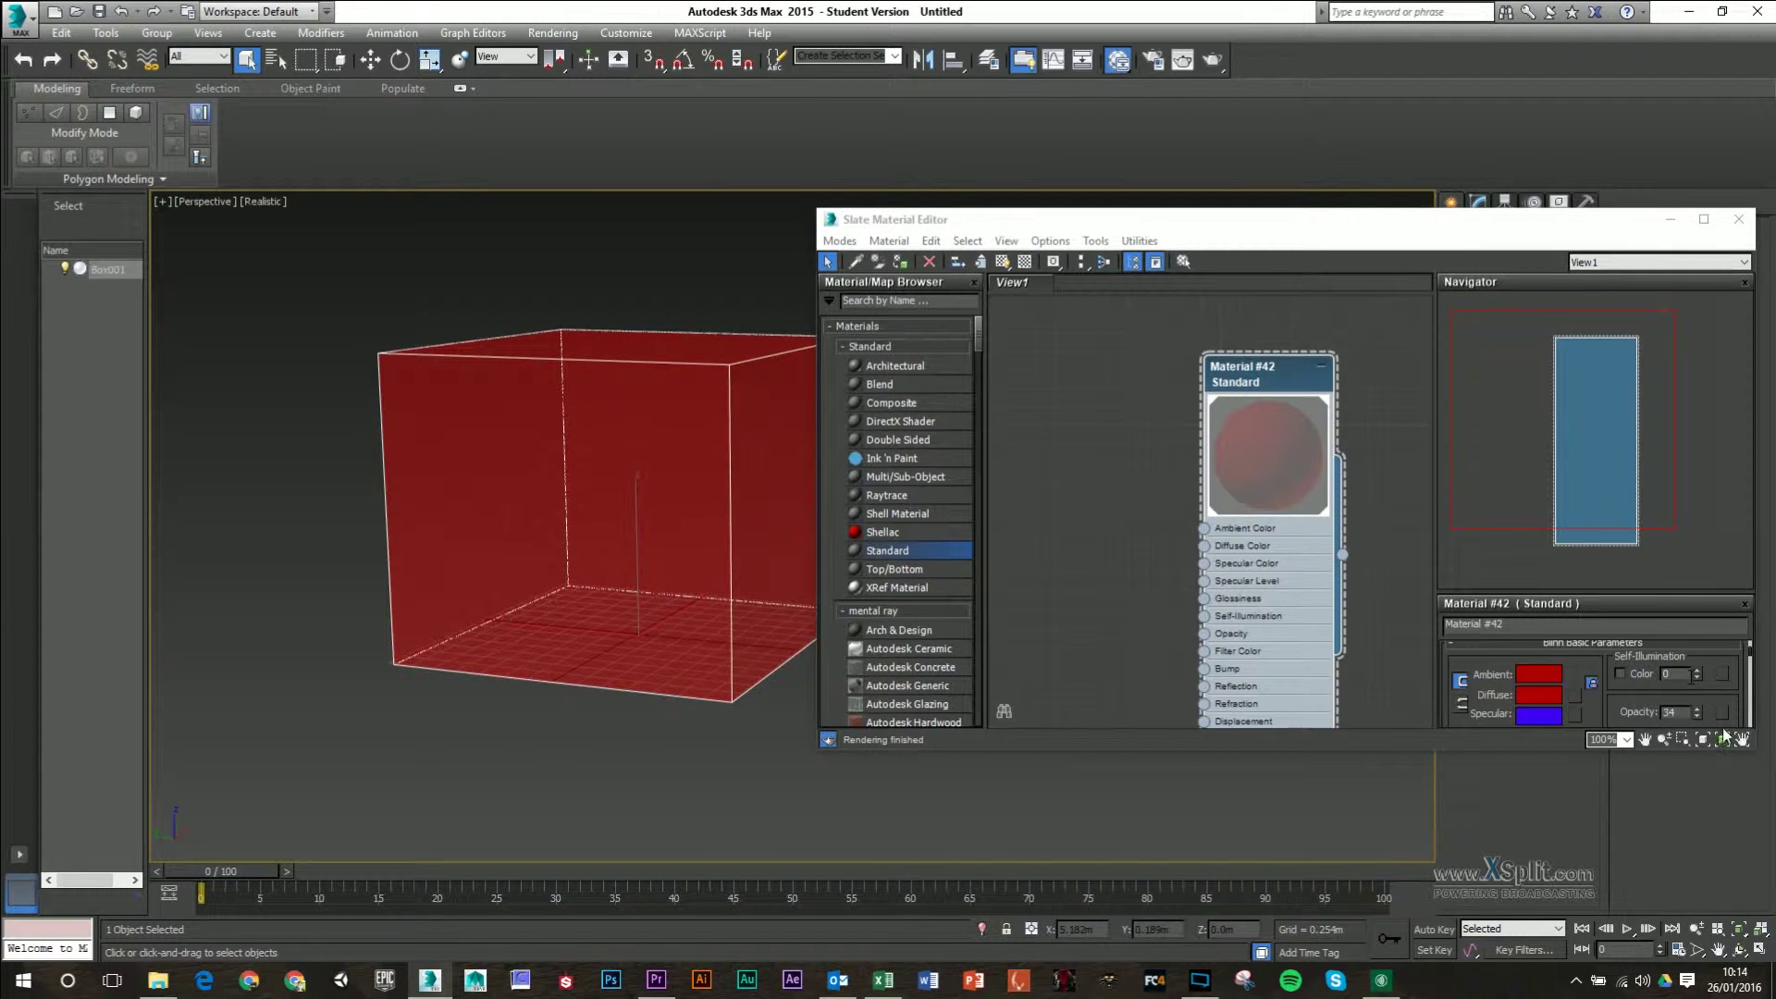
left_click_drag(1705, 722, 1705, 661)
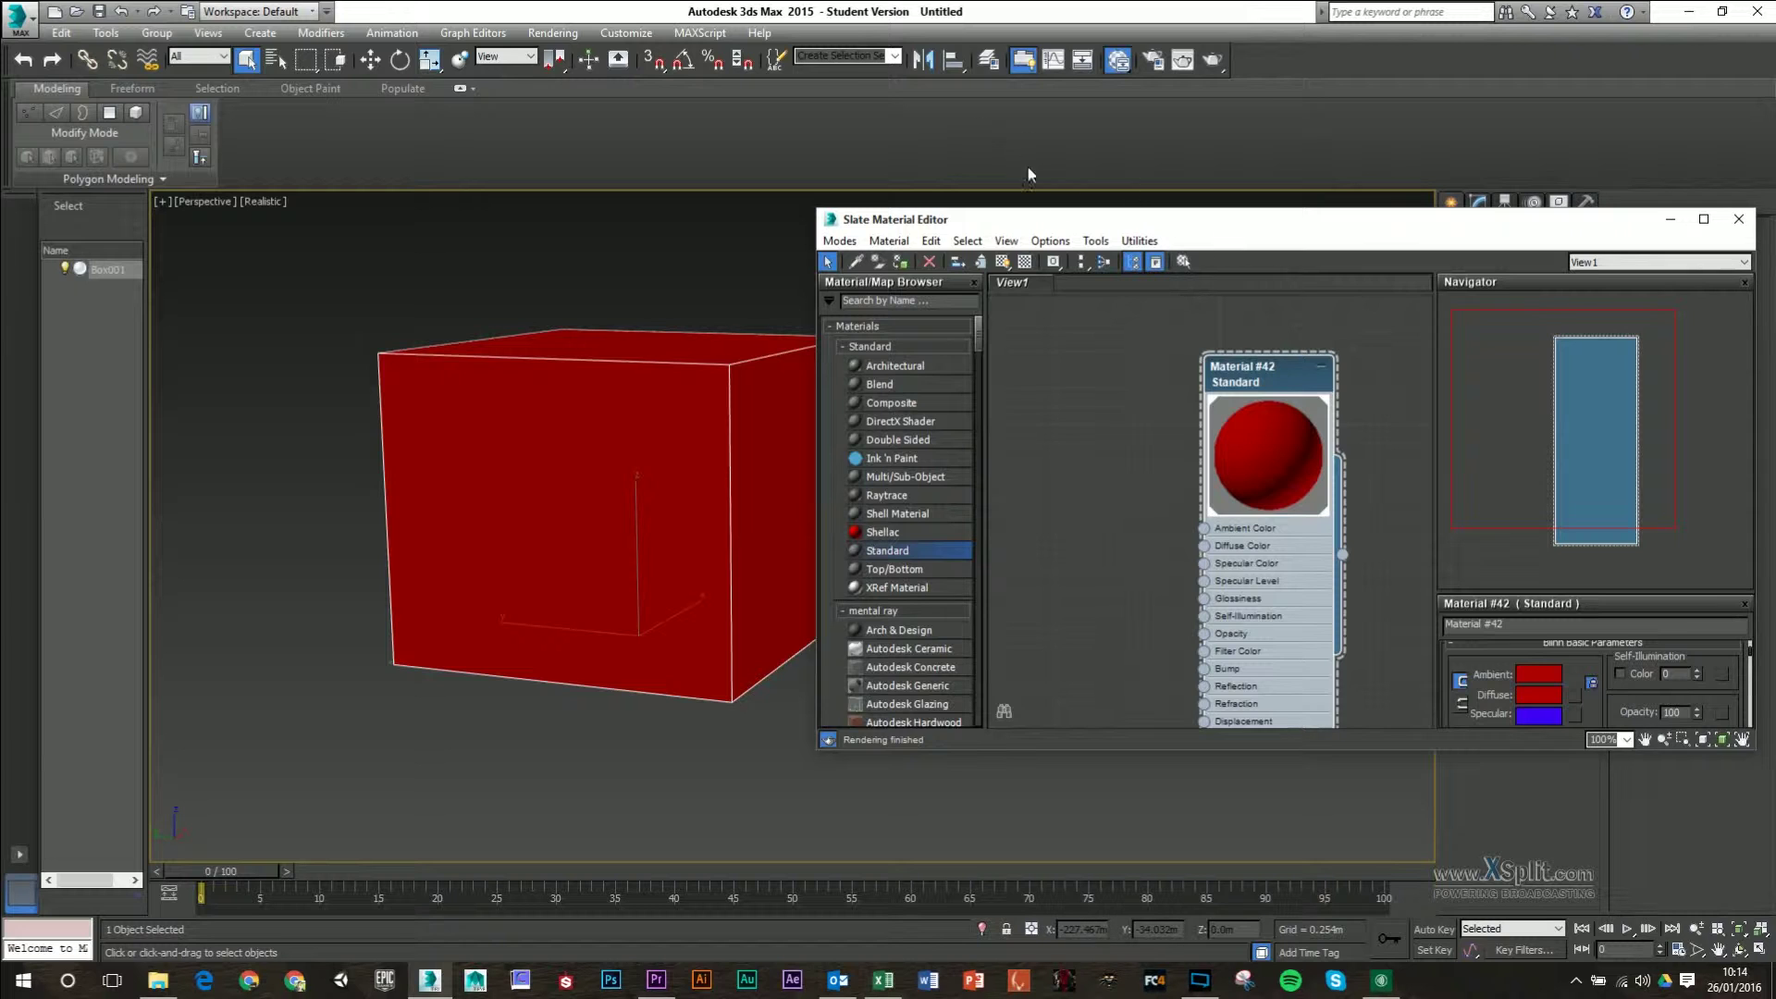
left_click_drag(1091, 219, 891, 147)
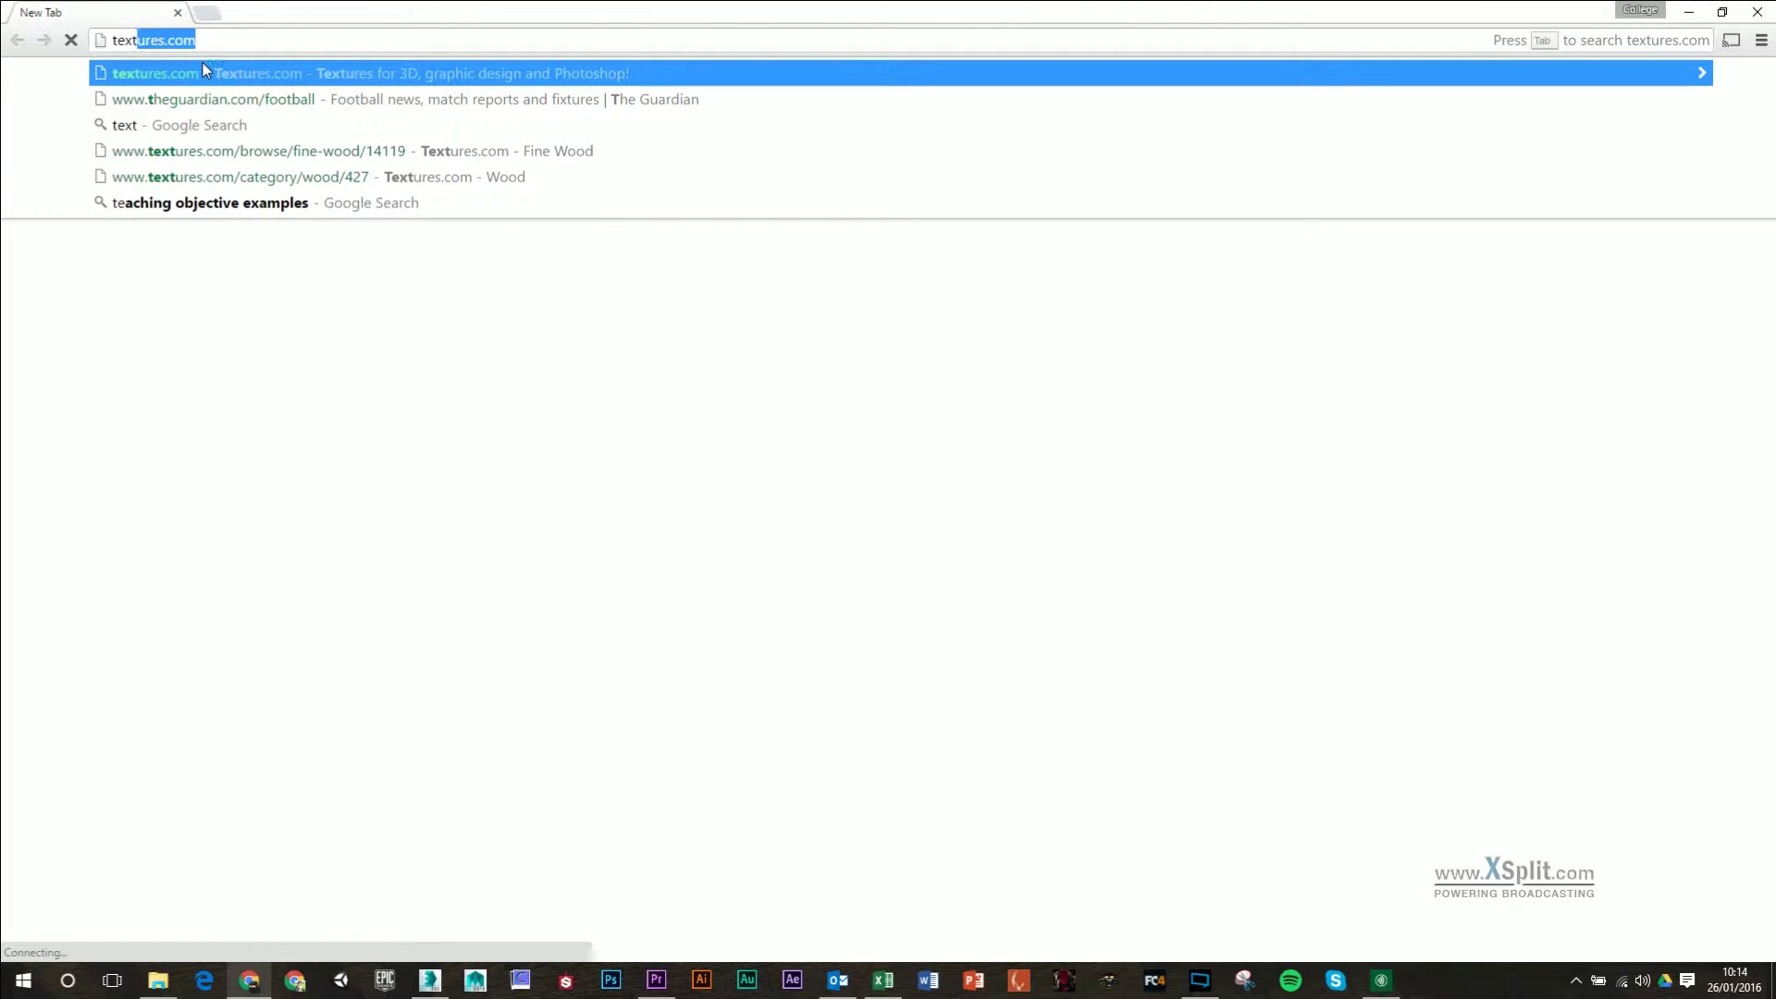
Step: Switch to the web browser, go to textures.com and open the BrickSmallBrown0287 texture from the Brick, Modern, Brown category
key("Return")
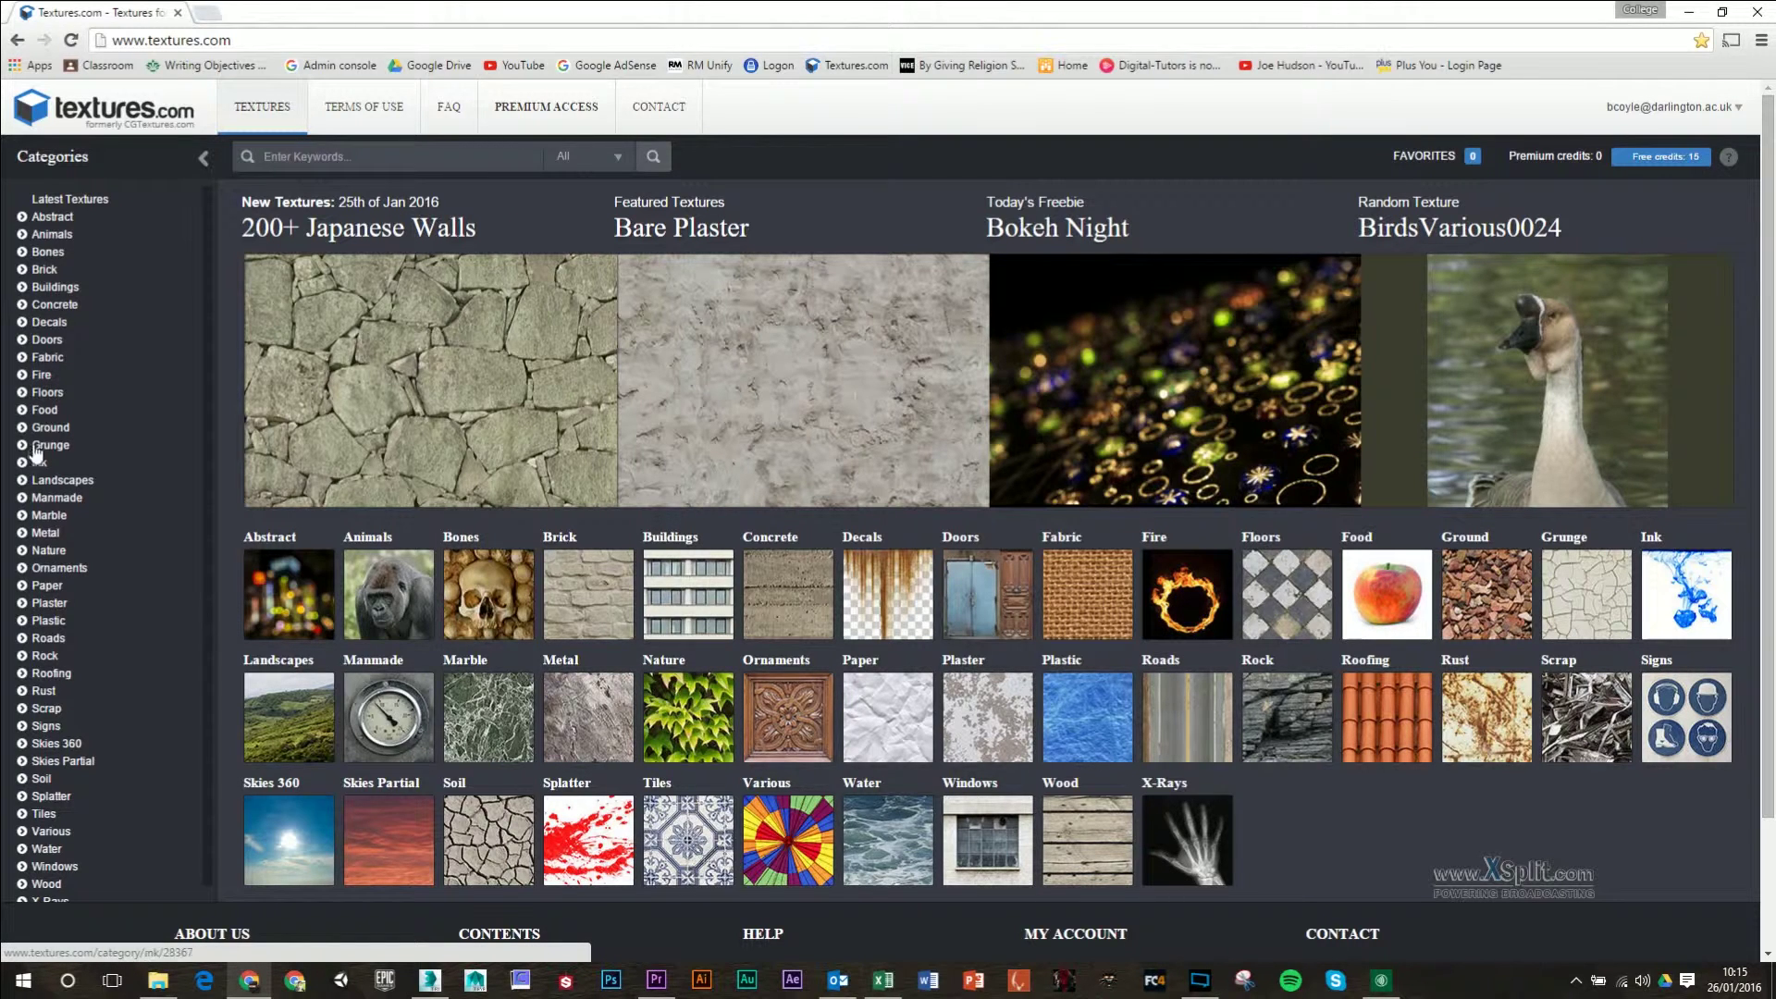
left_click(42, 269)
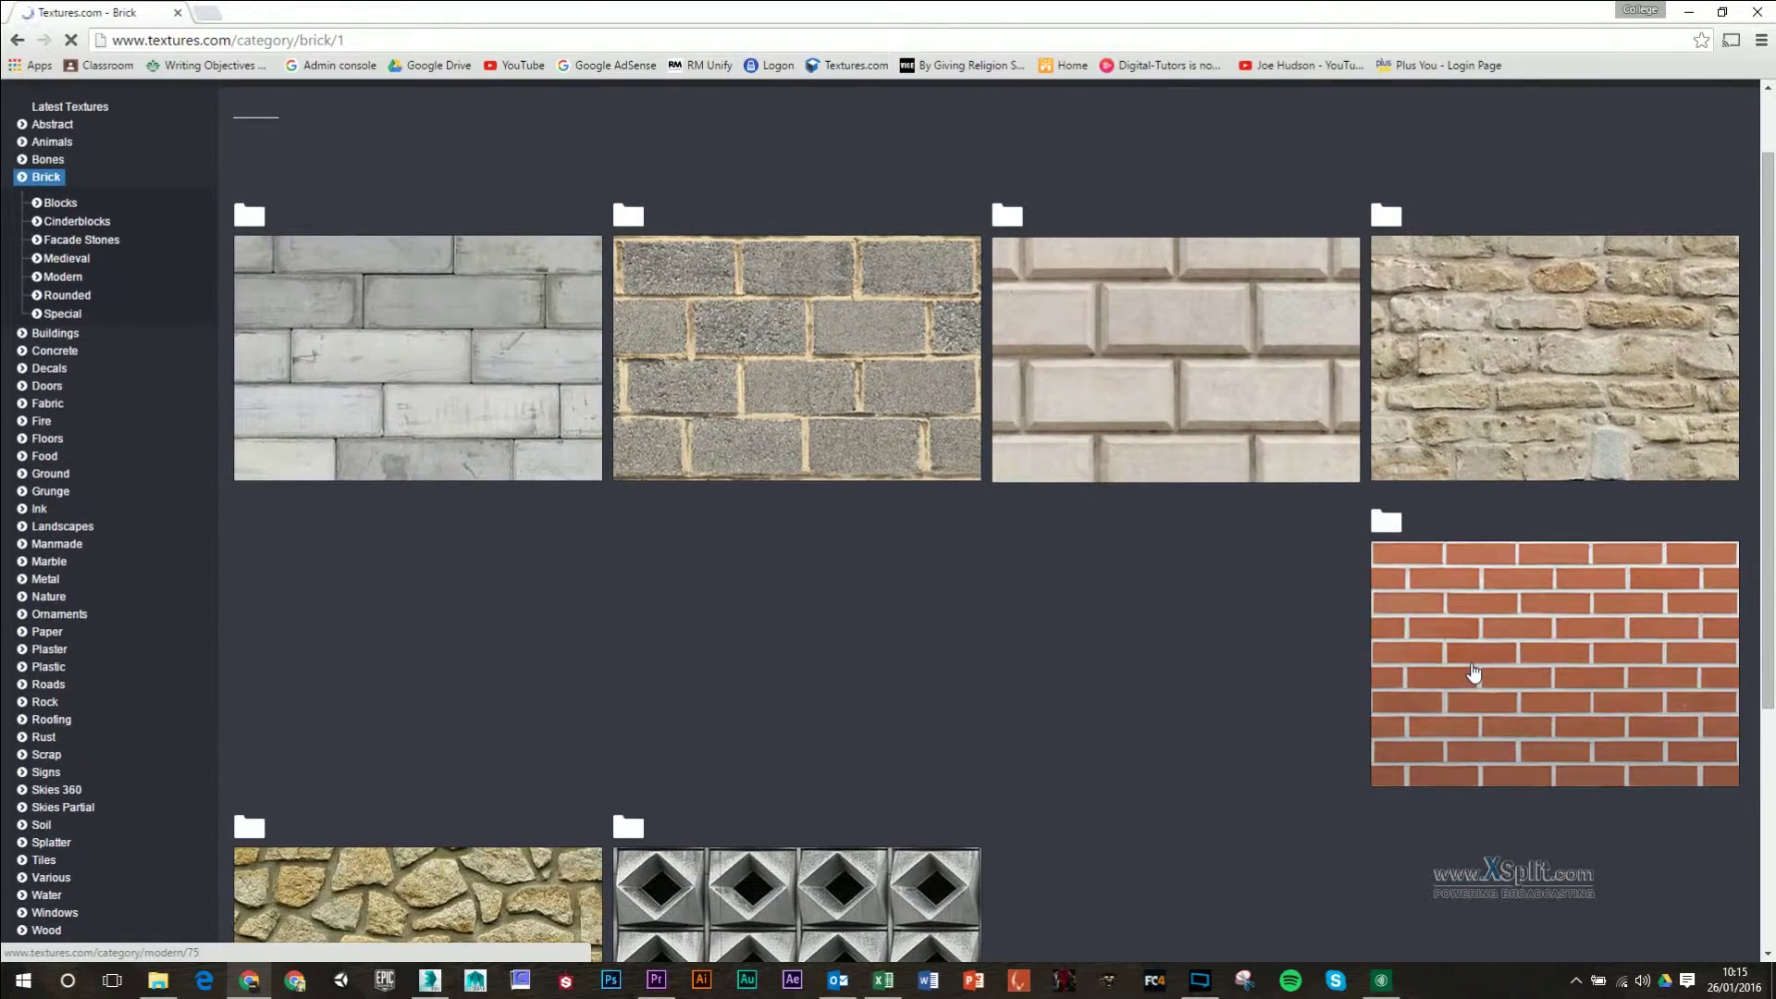
left_click(1471, 678)
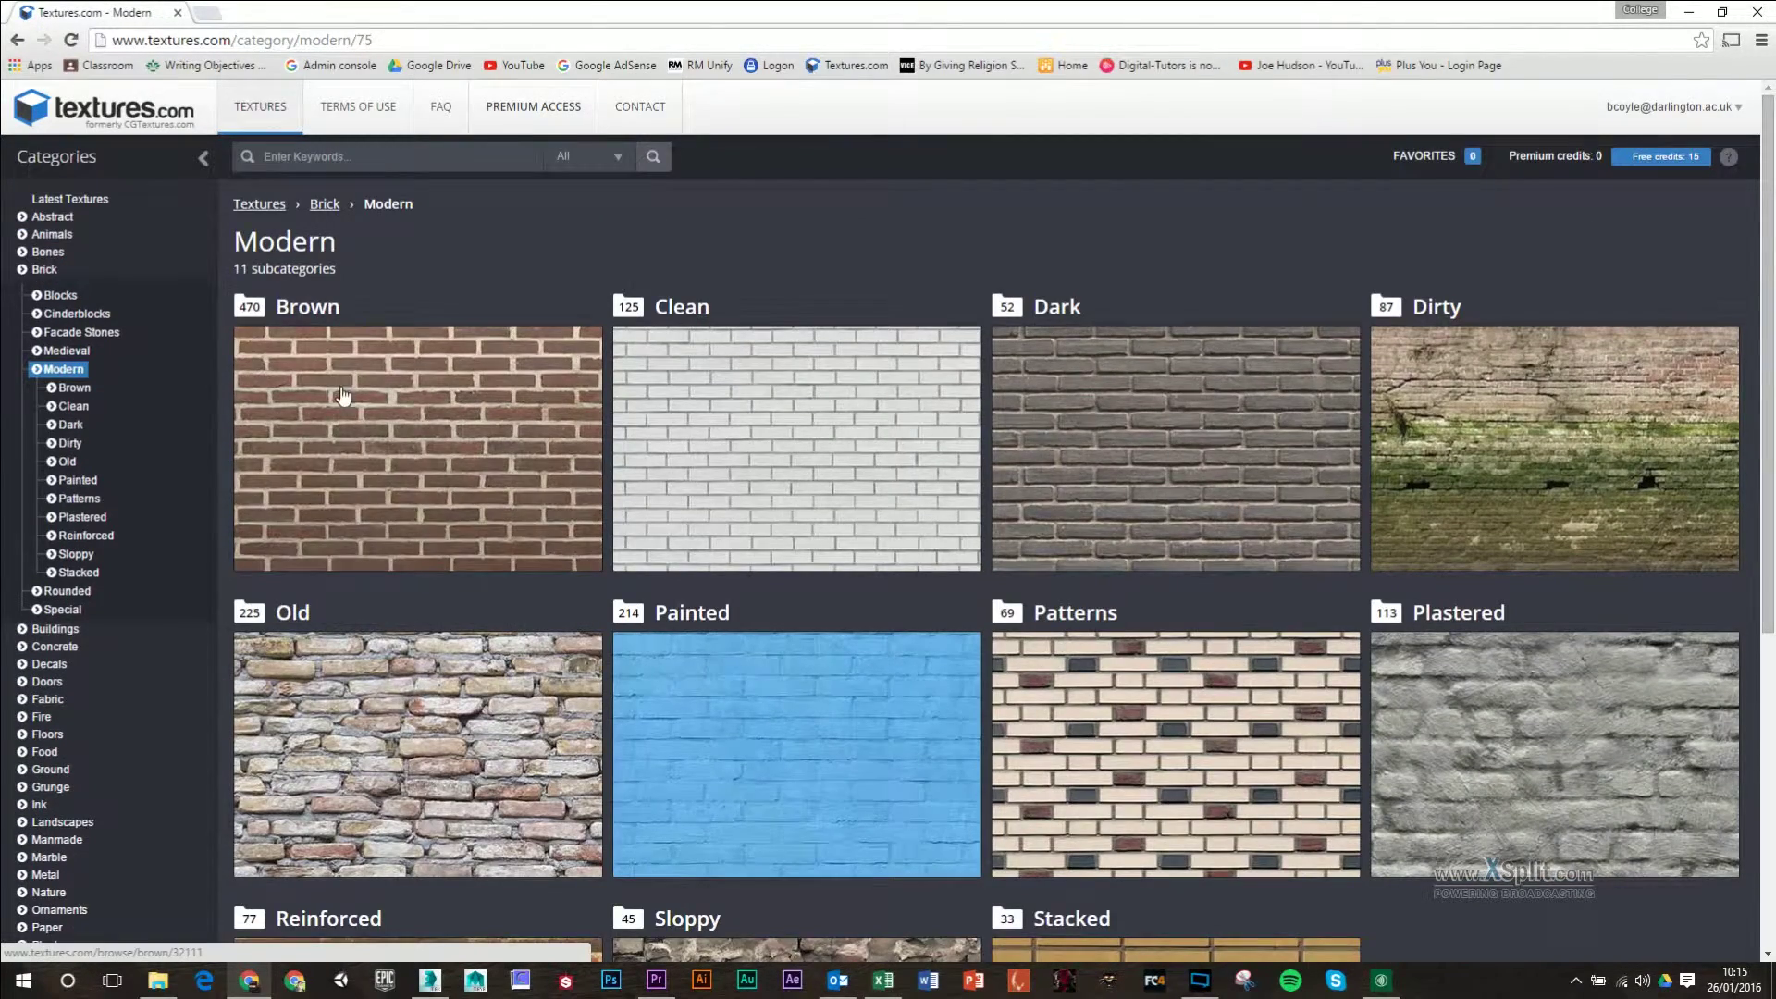
left_click(431, 450)
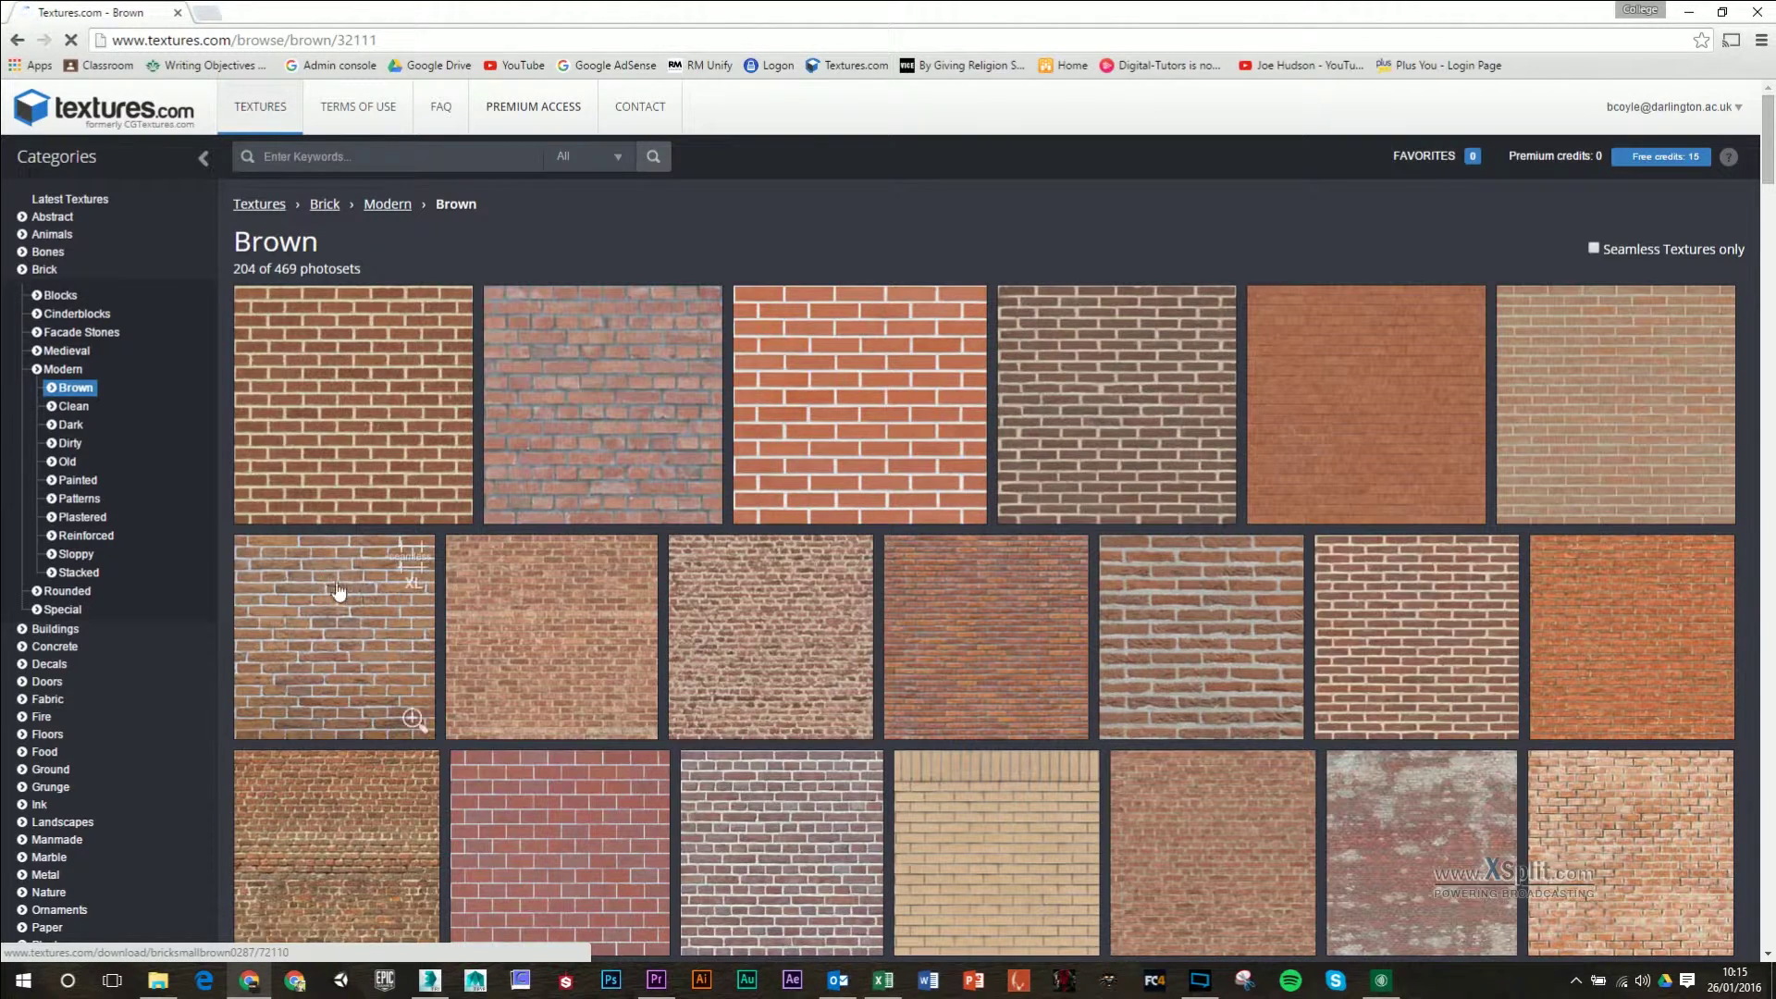
left_click(630, 625)
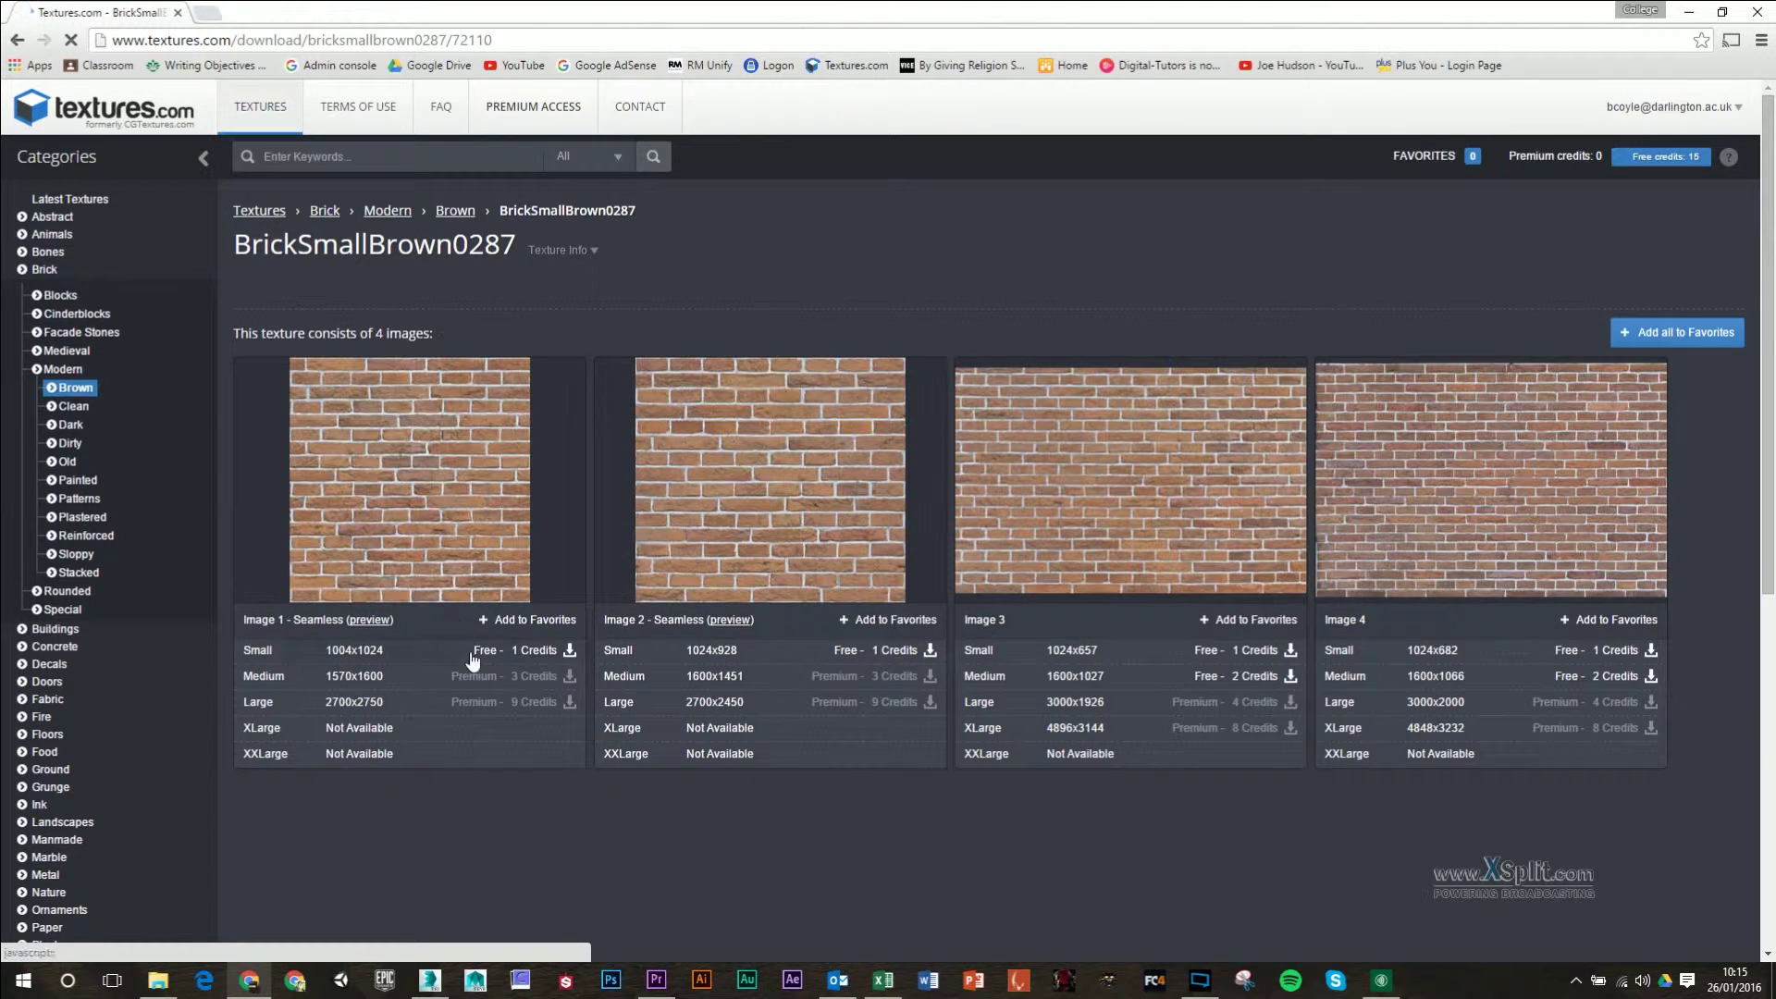
Step: Download the small 1004x1024 version of the seamless Image 1 and copy the downloaded file to the desktop
left_click(472, 655)
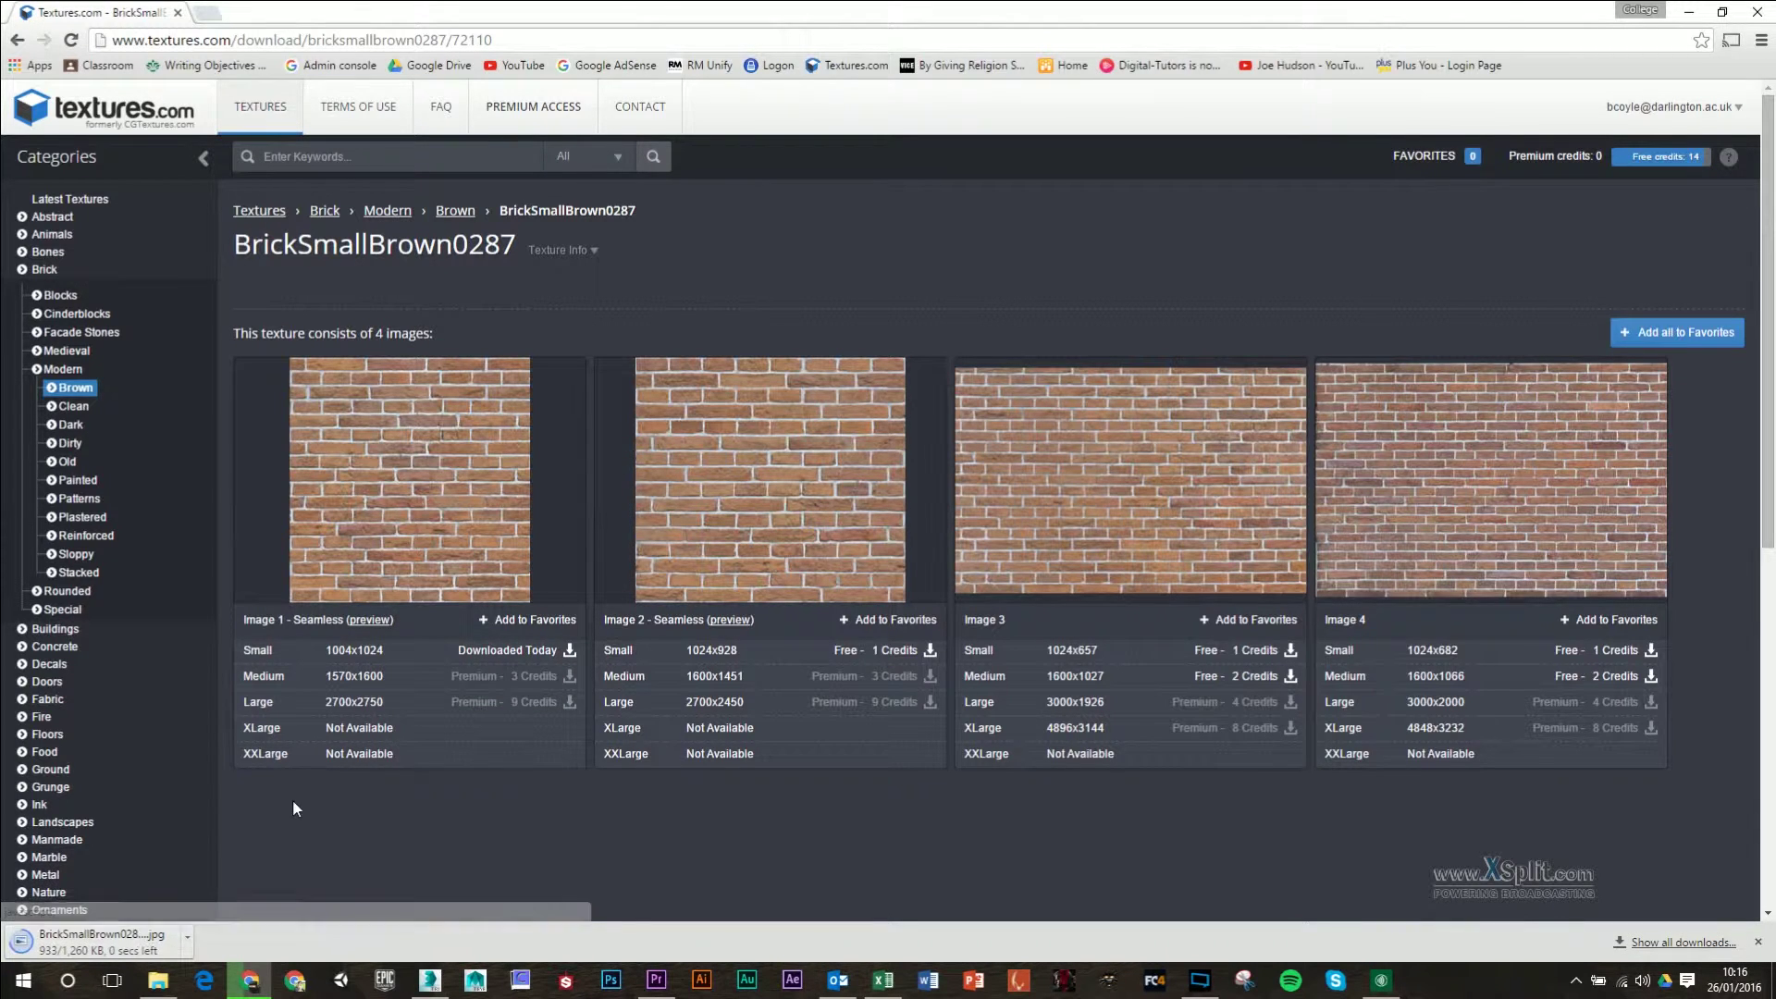
left_click(421, 675)
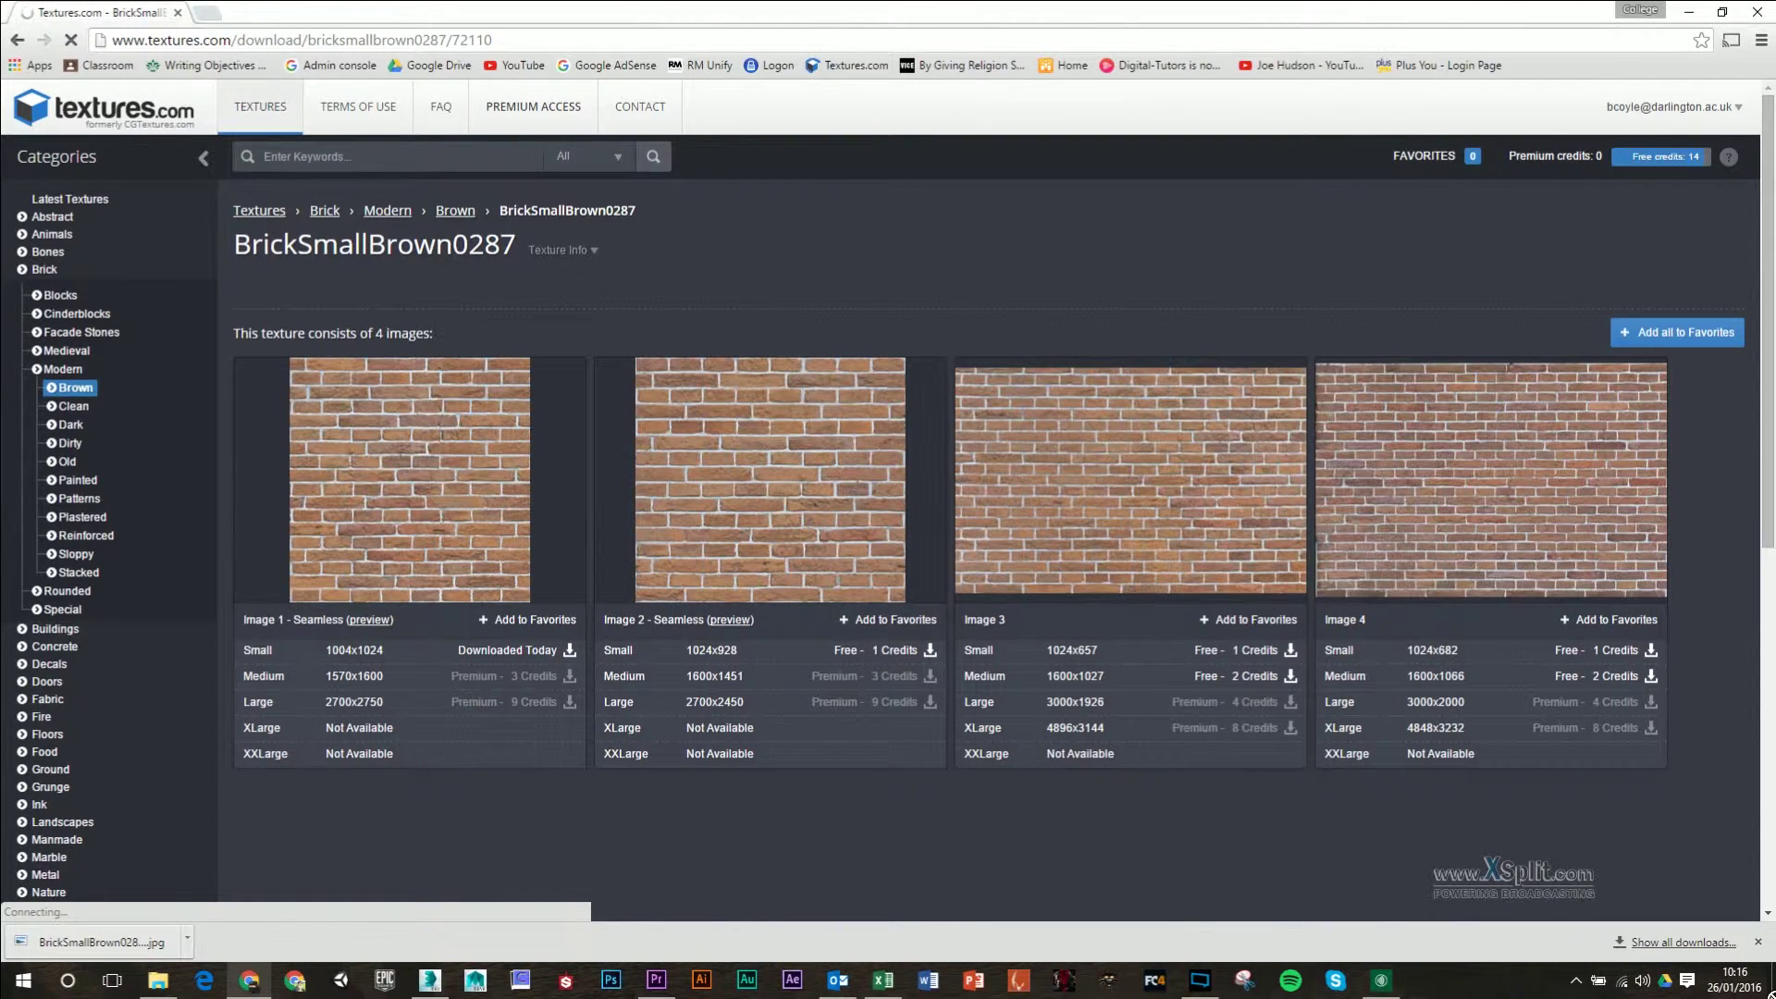
key("super+d")
left_click_drag(102, 942, 668, 518)
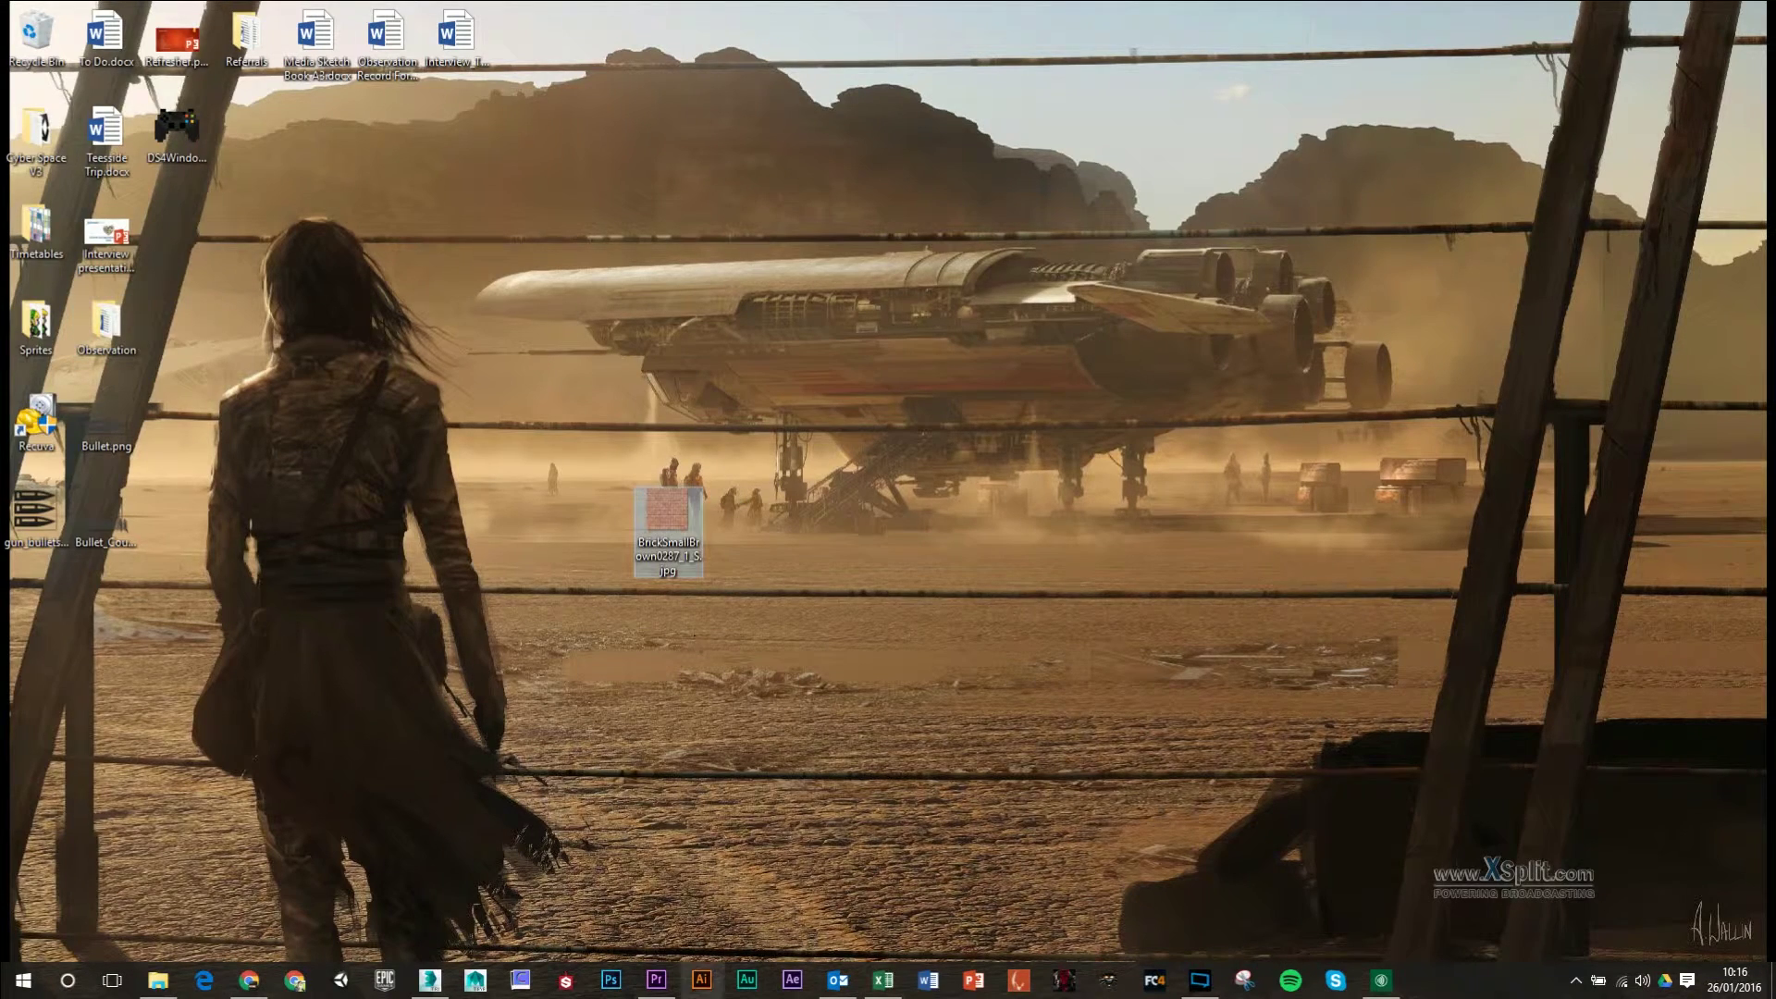
Step: Switch back to 3ds Max and start a Standard Bitmap map connected to the material's Diffuse Color input
left_click(430, 979)
right_click(882, 470)
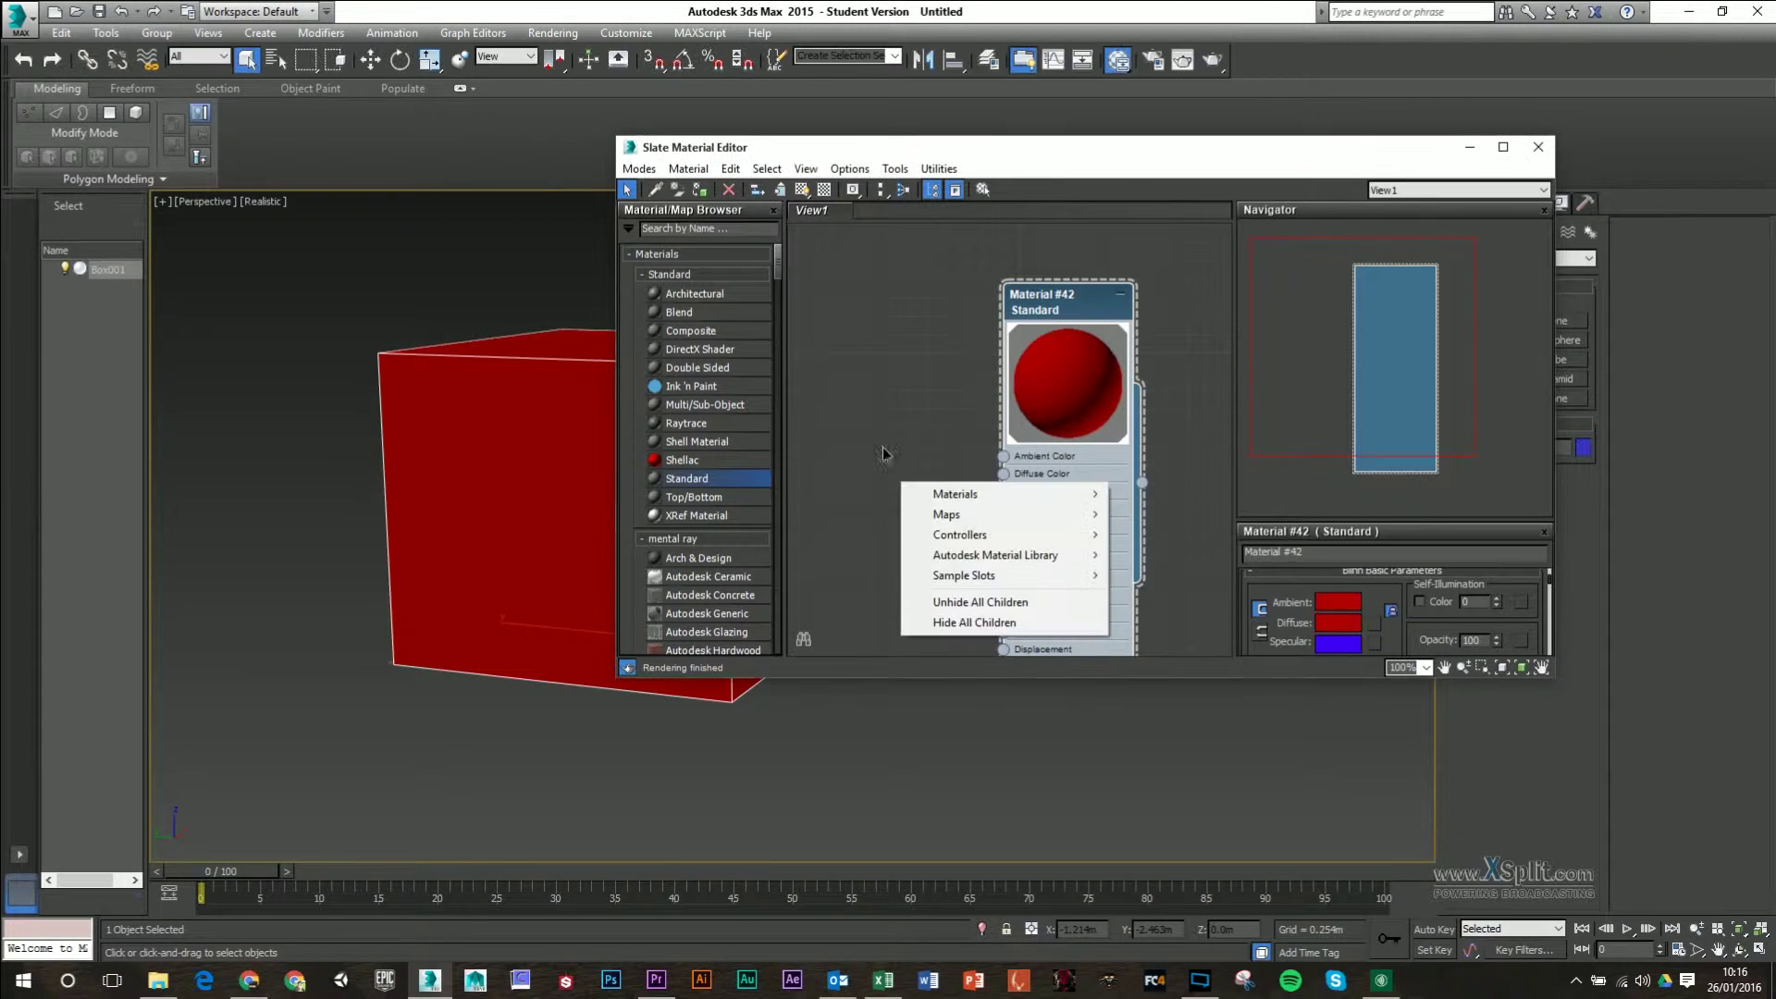
left_click(881, 421)
middle_click_drag(946, 508, 913, 445)
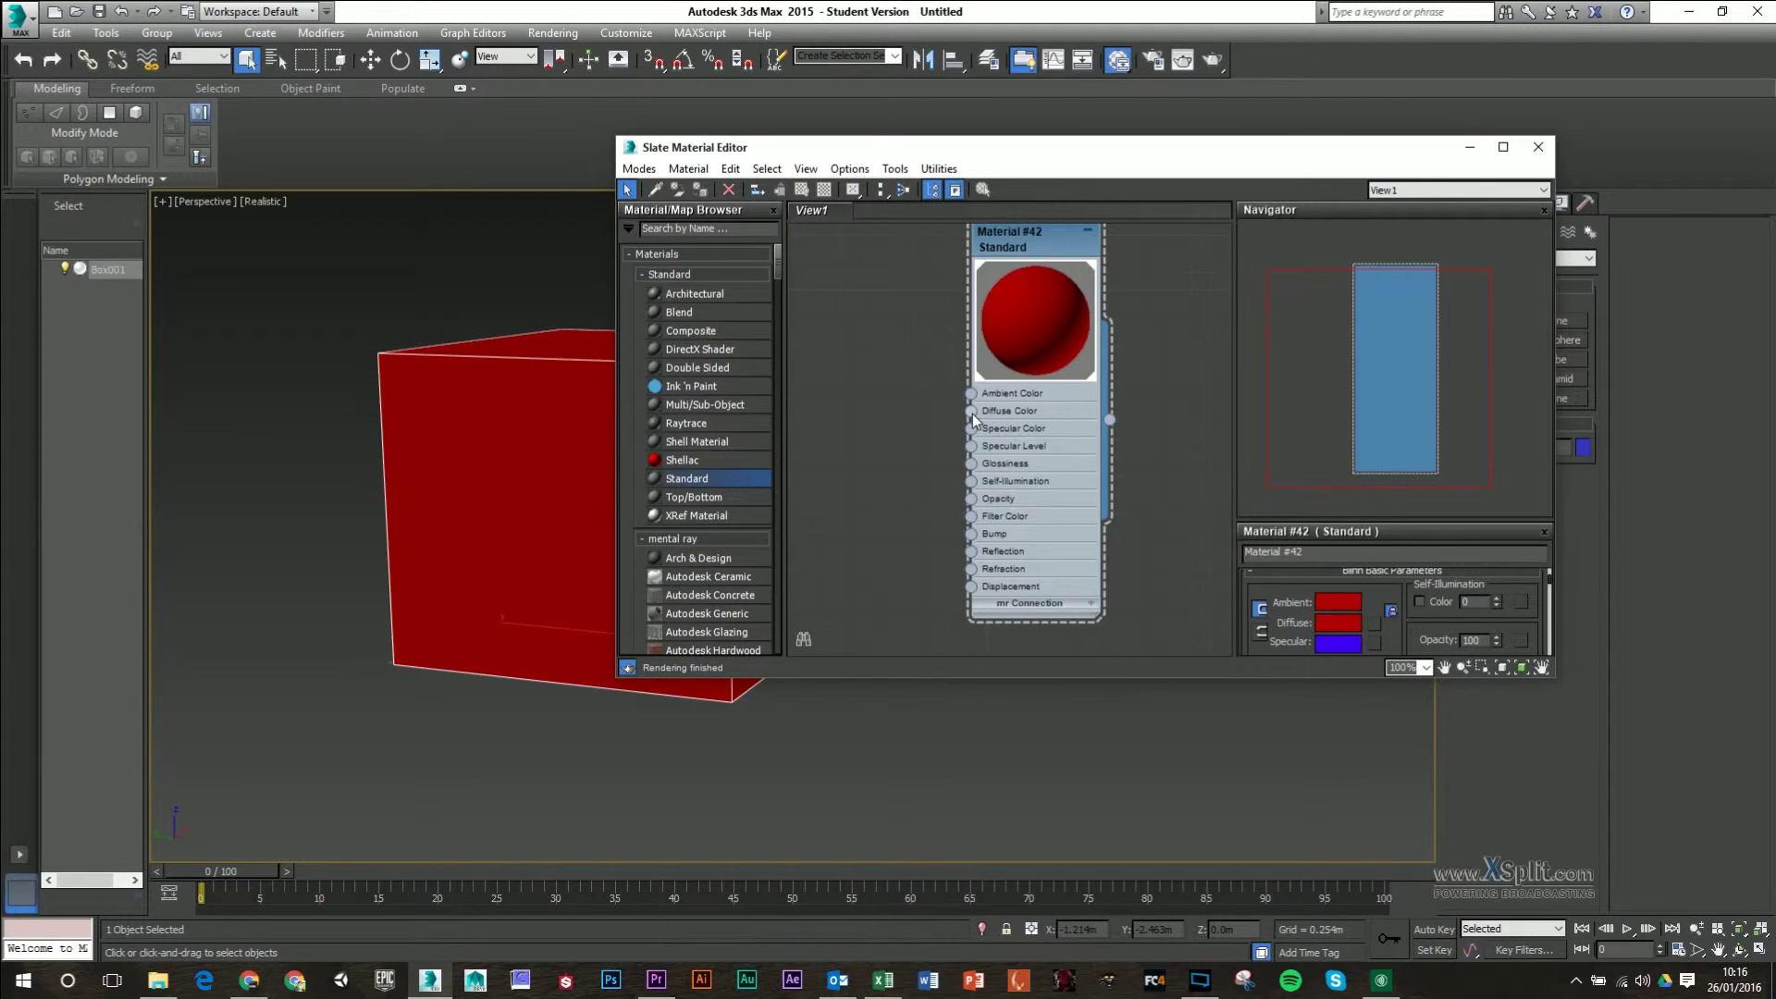
left_click_drag(973, 413, 876, 384)
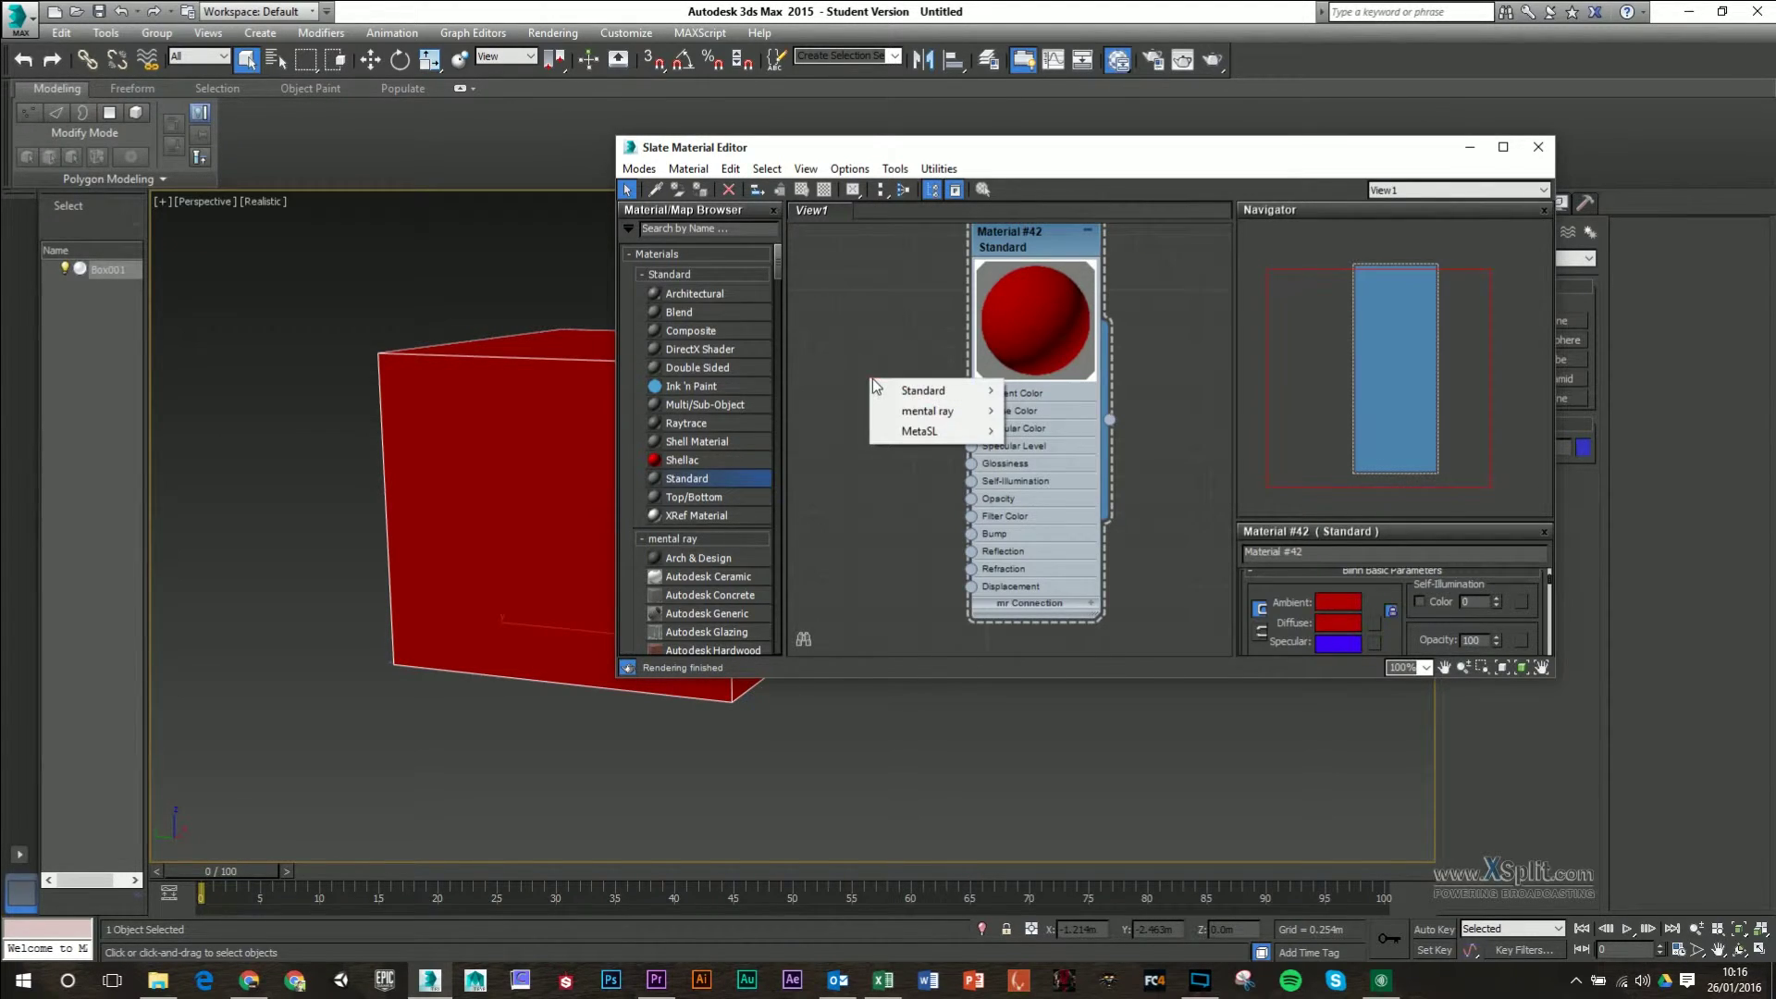
mouse_move(921, 389)
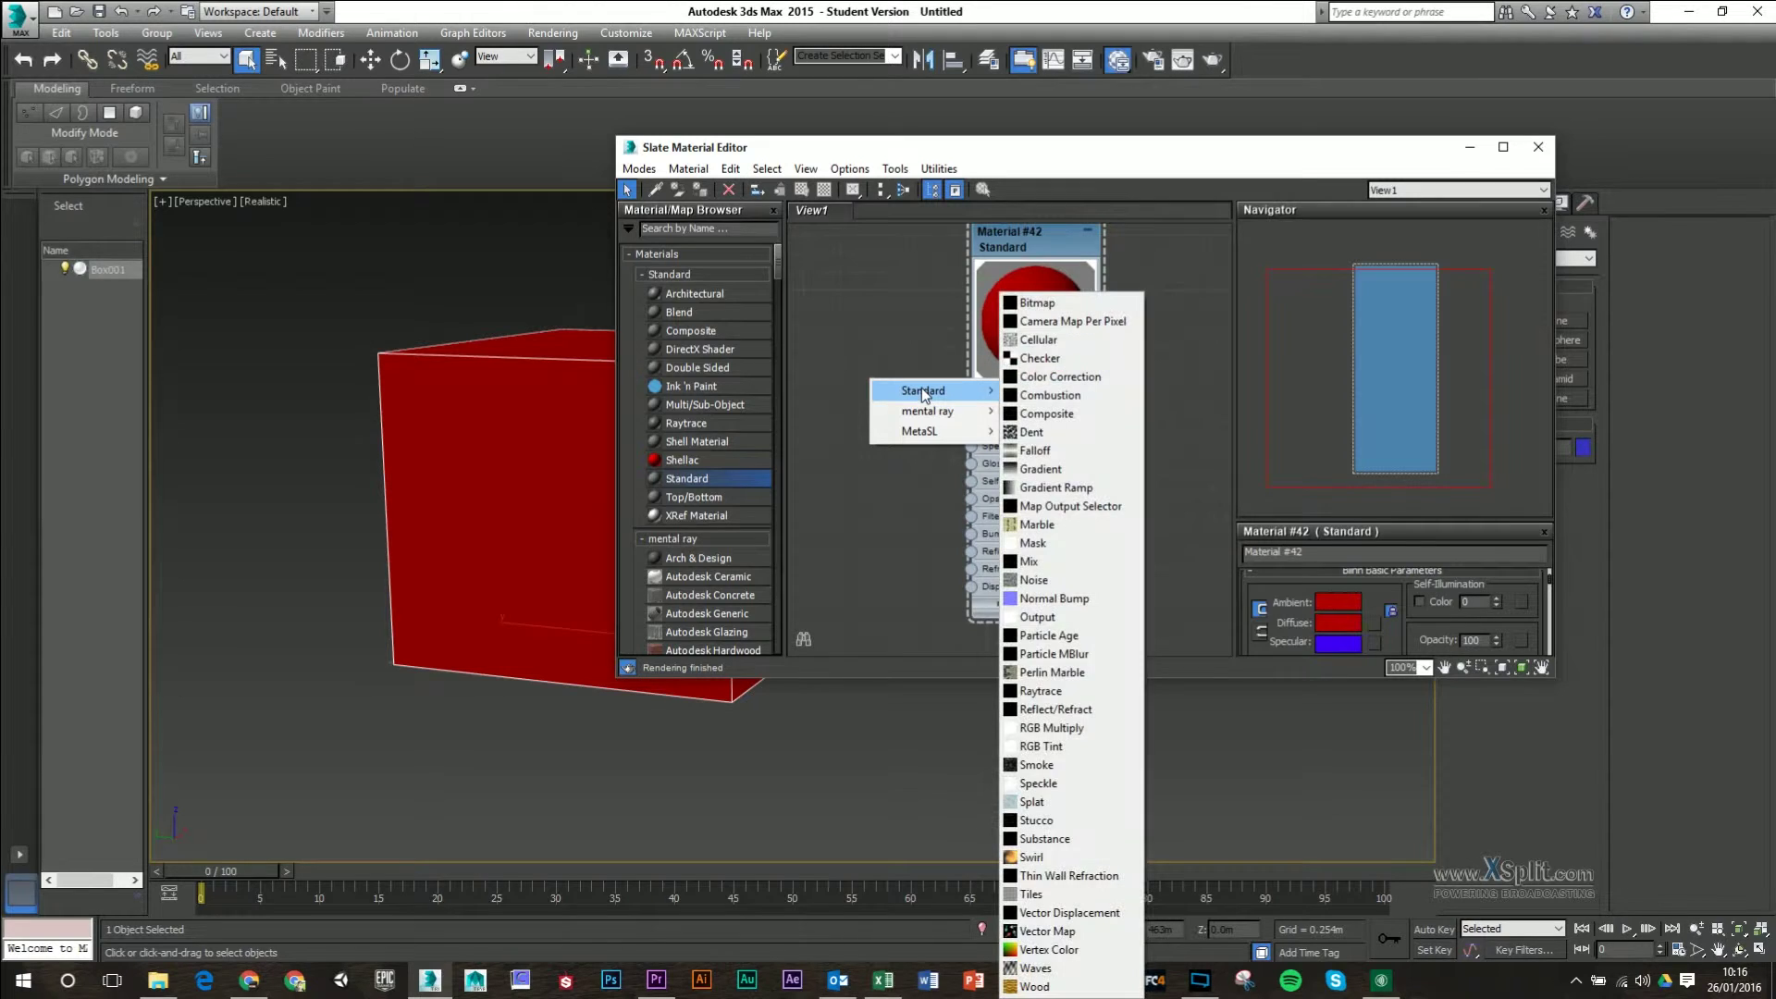
left_click(1034, 305)
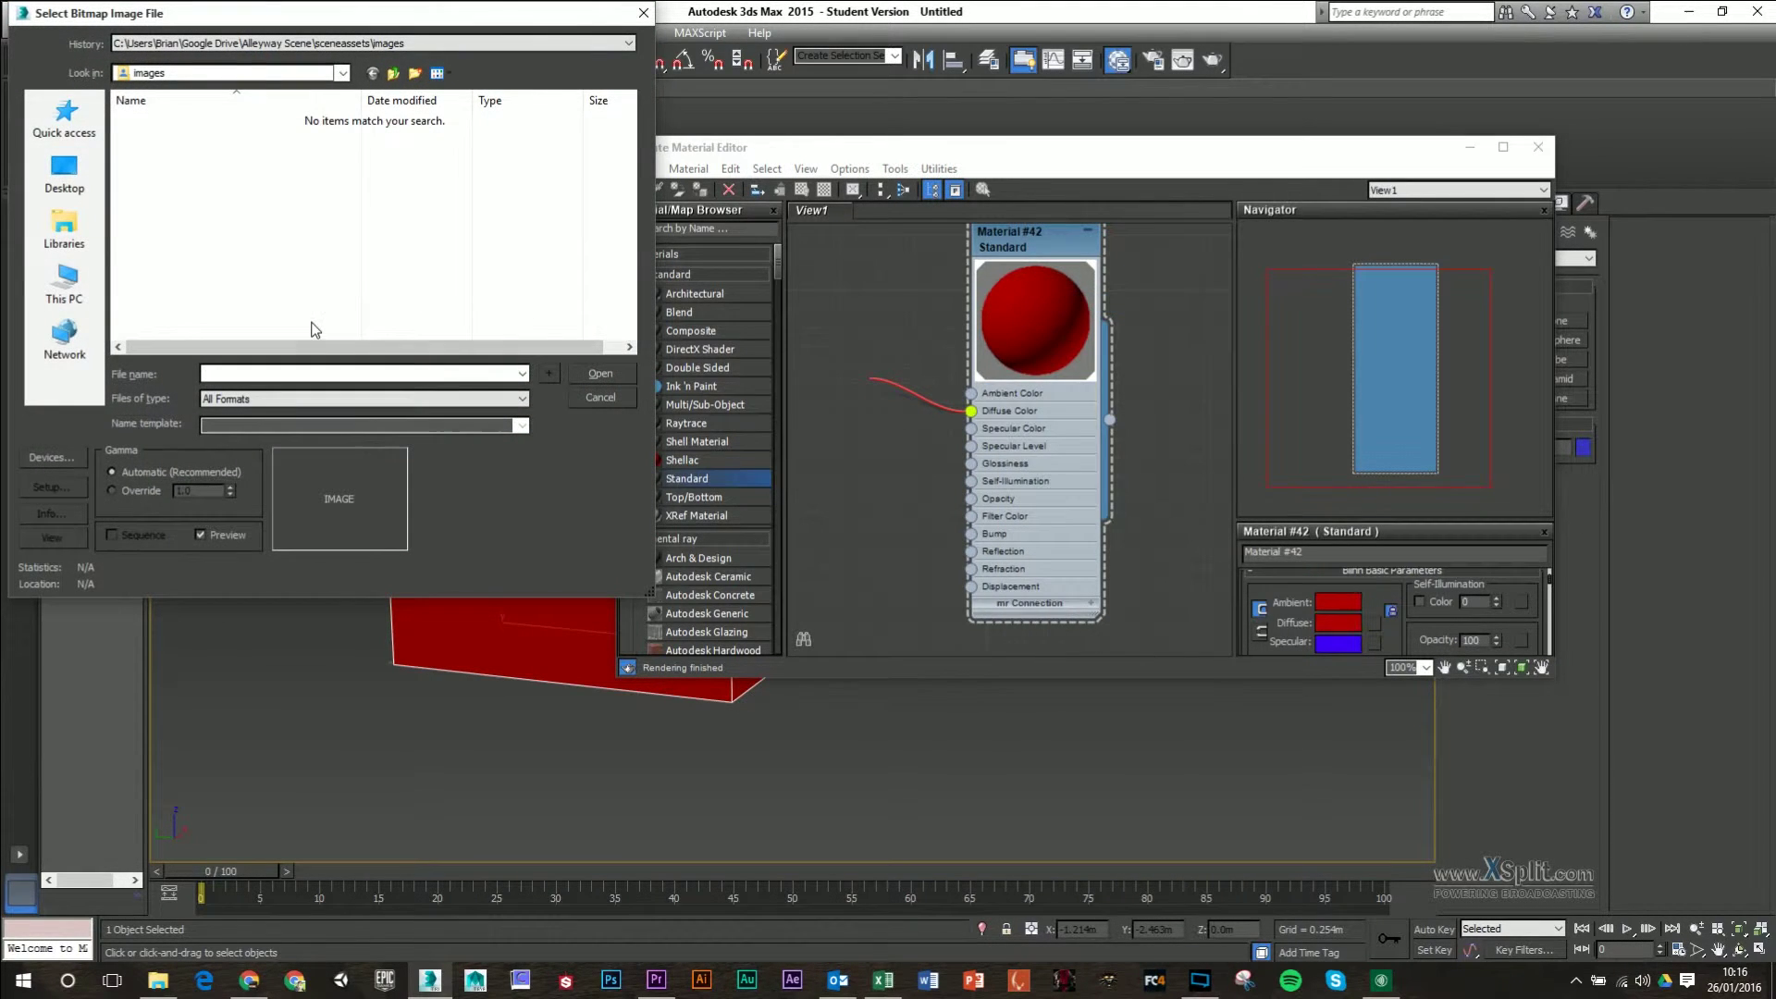
Step: Load BrickSmallBrown0287_1_S.jpg from the Desktop as the bitmap image and bring both nodes fully into view
left_click(78, 185)
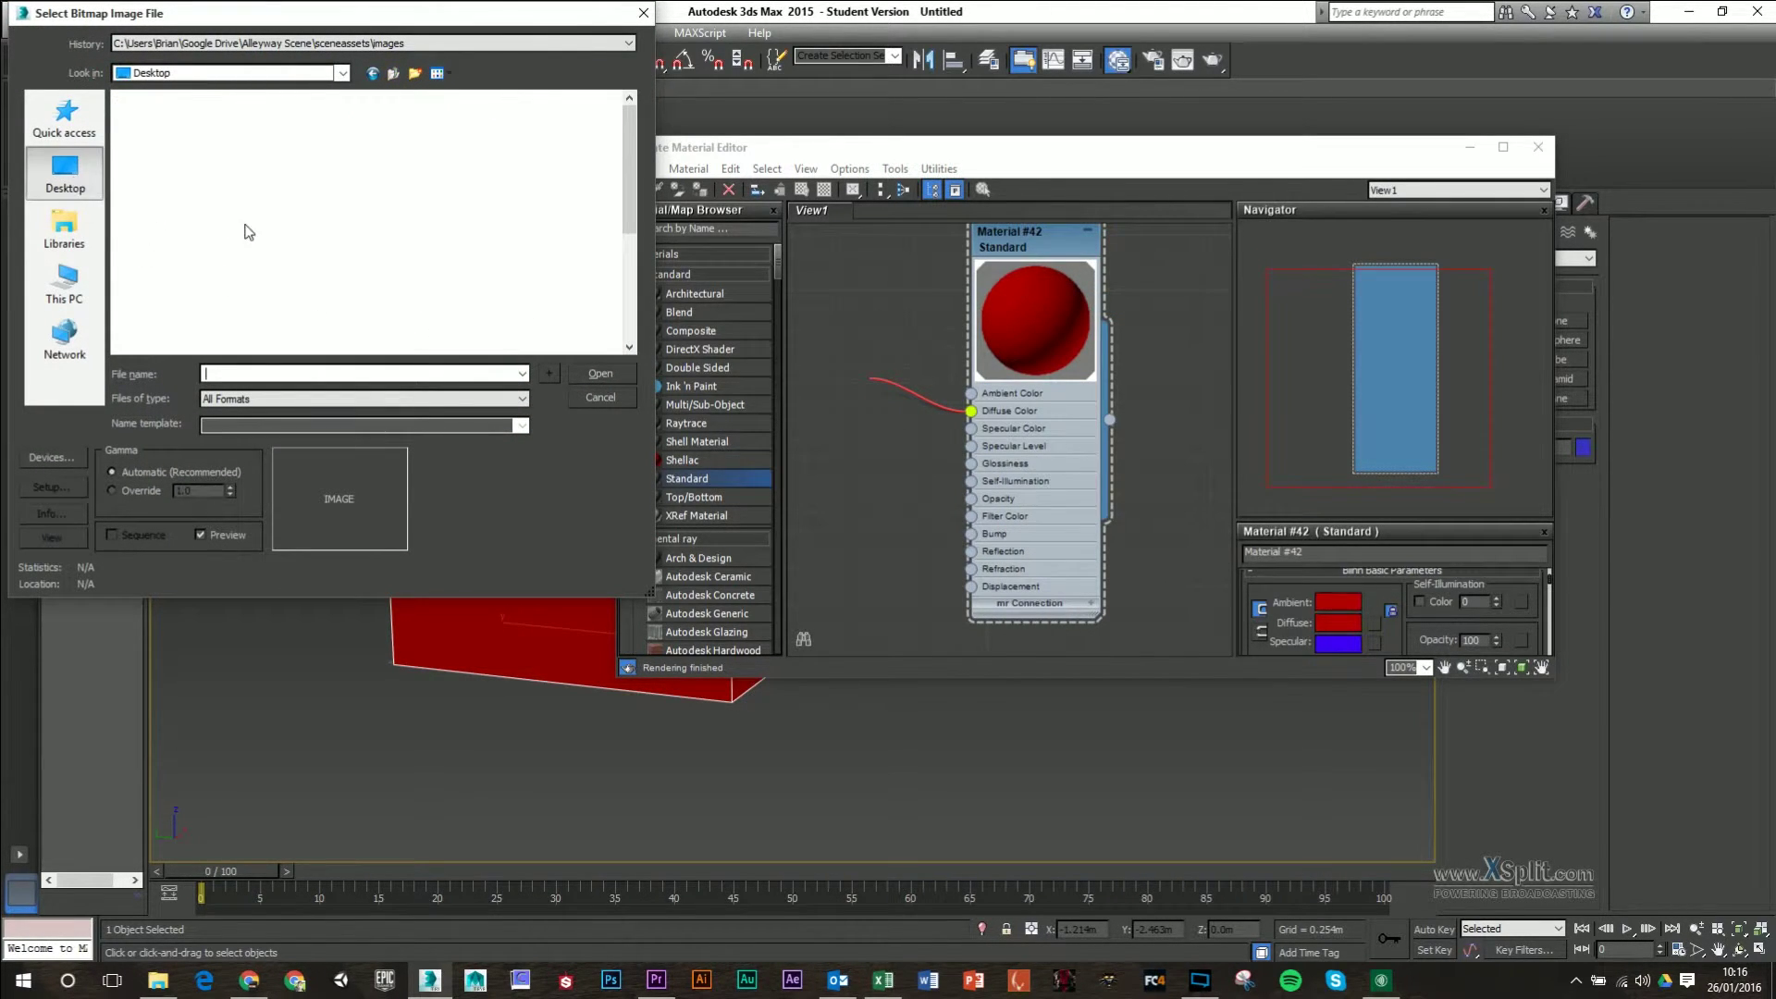
scroll(248, 231, "down", 3)
left_click(231, 277)
left_click(607, 373)
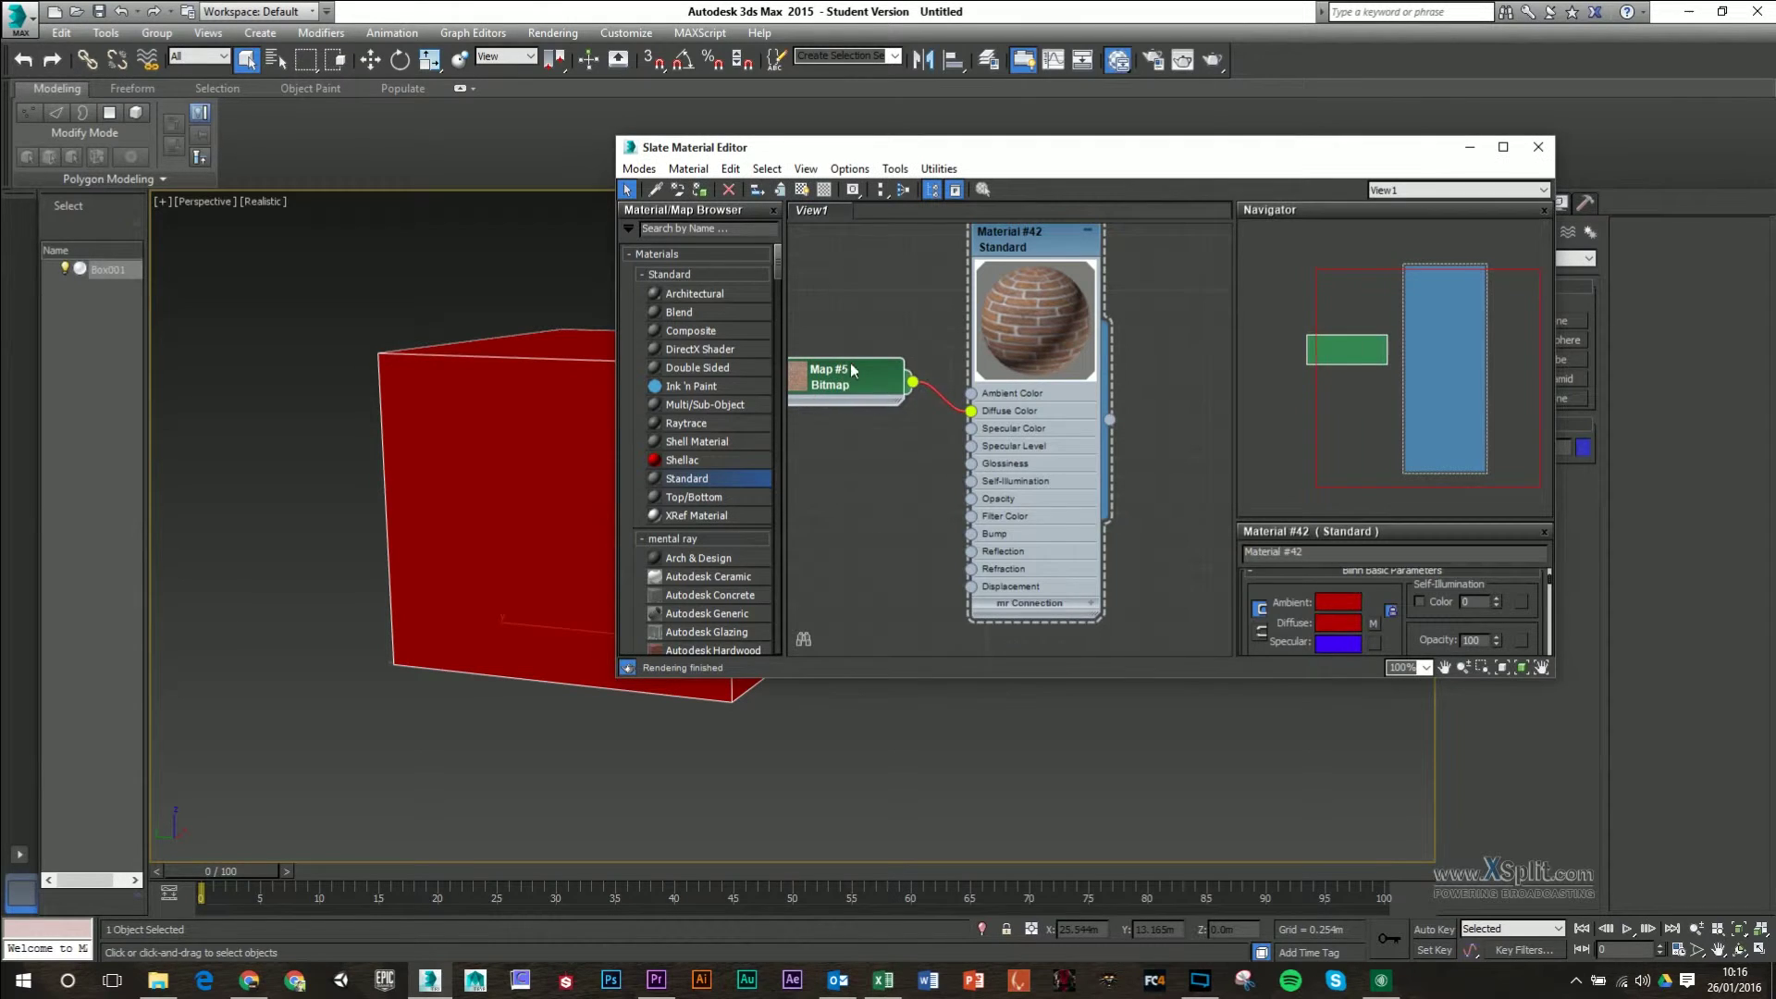
left_click_drag(1014, 330, 1062, 353)
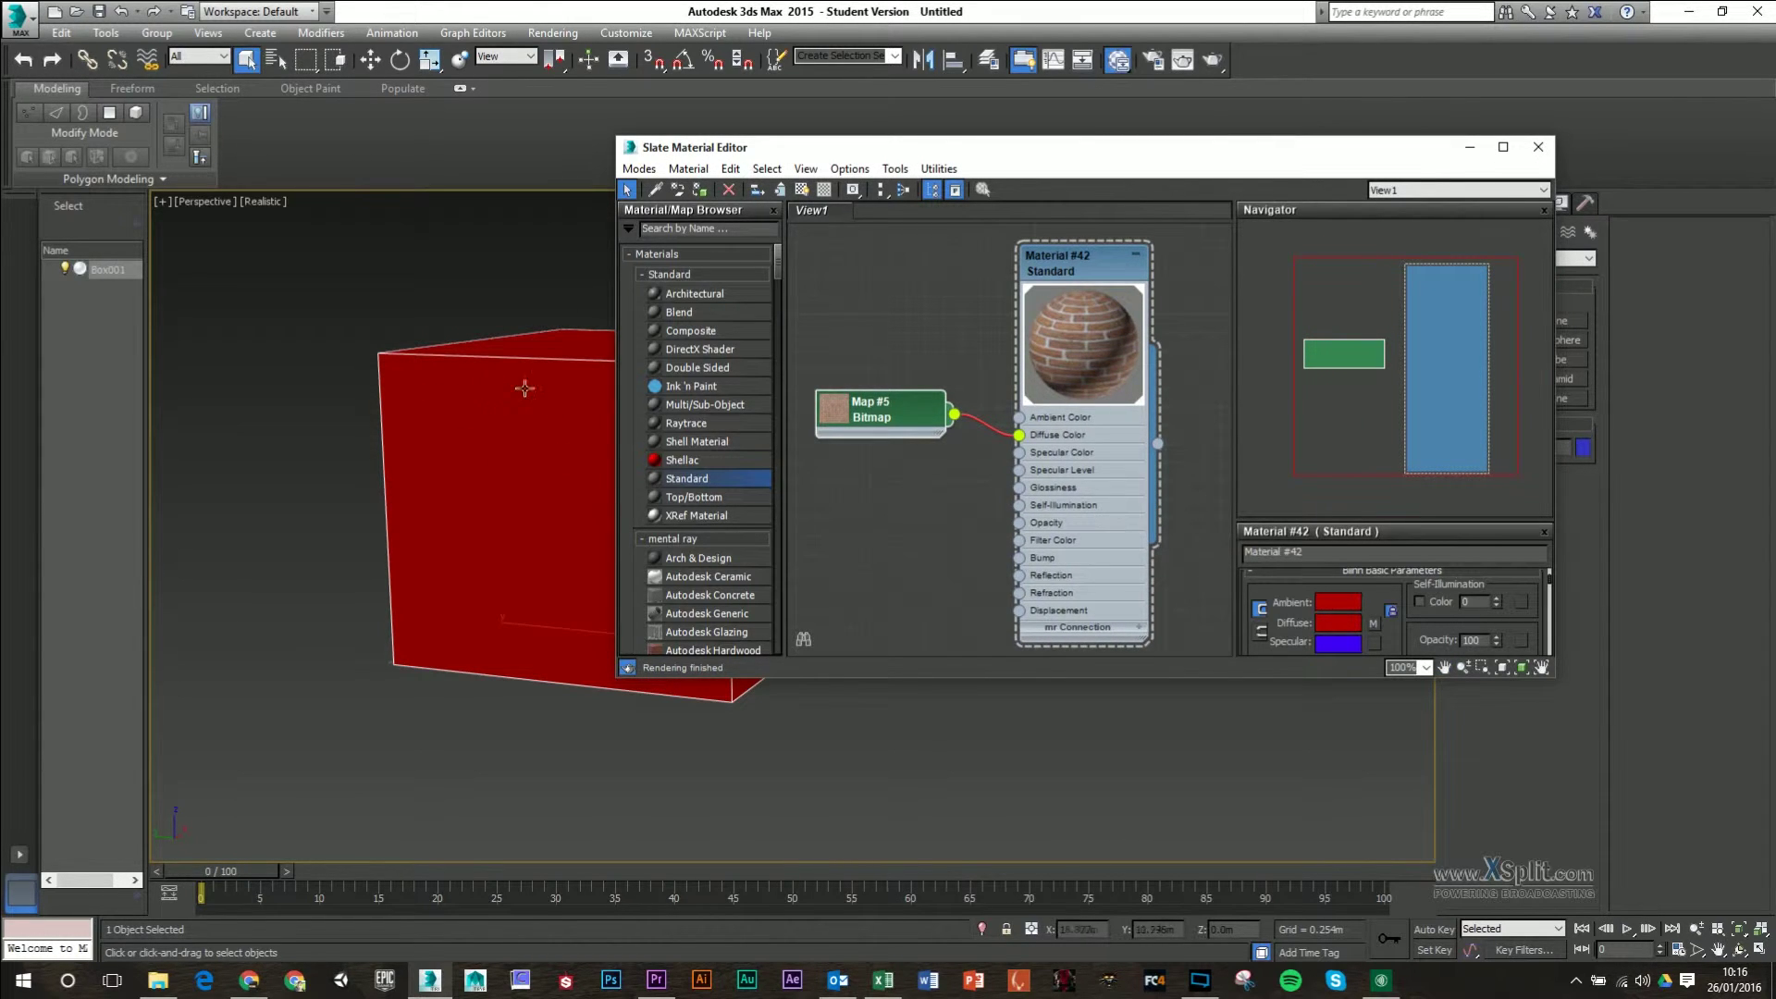
Step: Display Realistic Materials with Maps in the Perspective viewport and inspect the brick-textured box from several angles
left_click(264, 200)
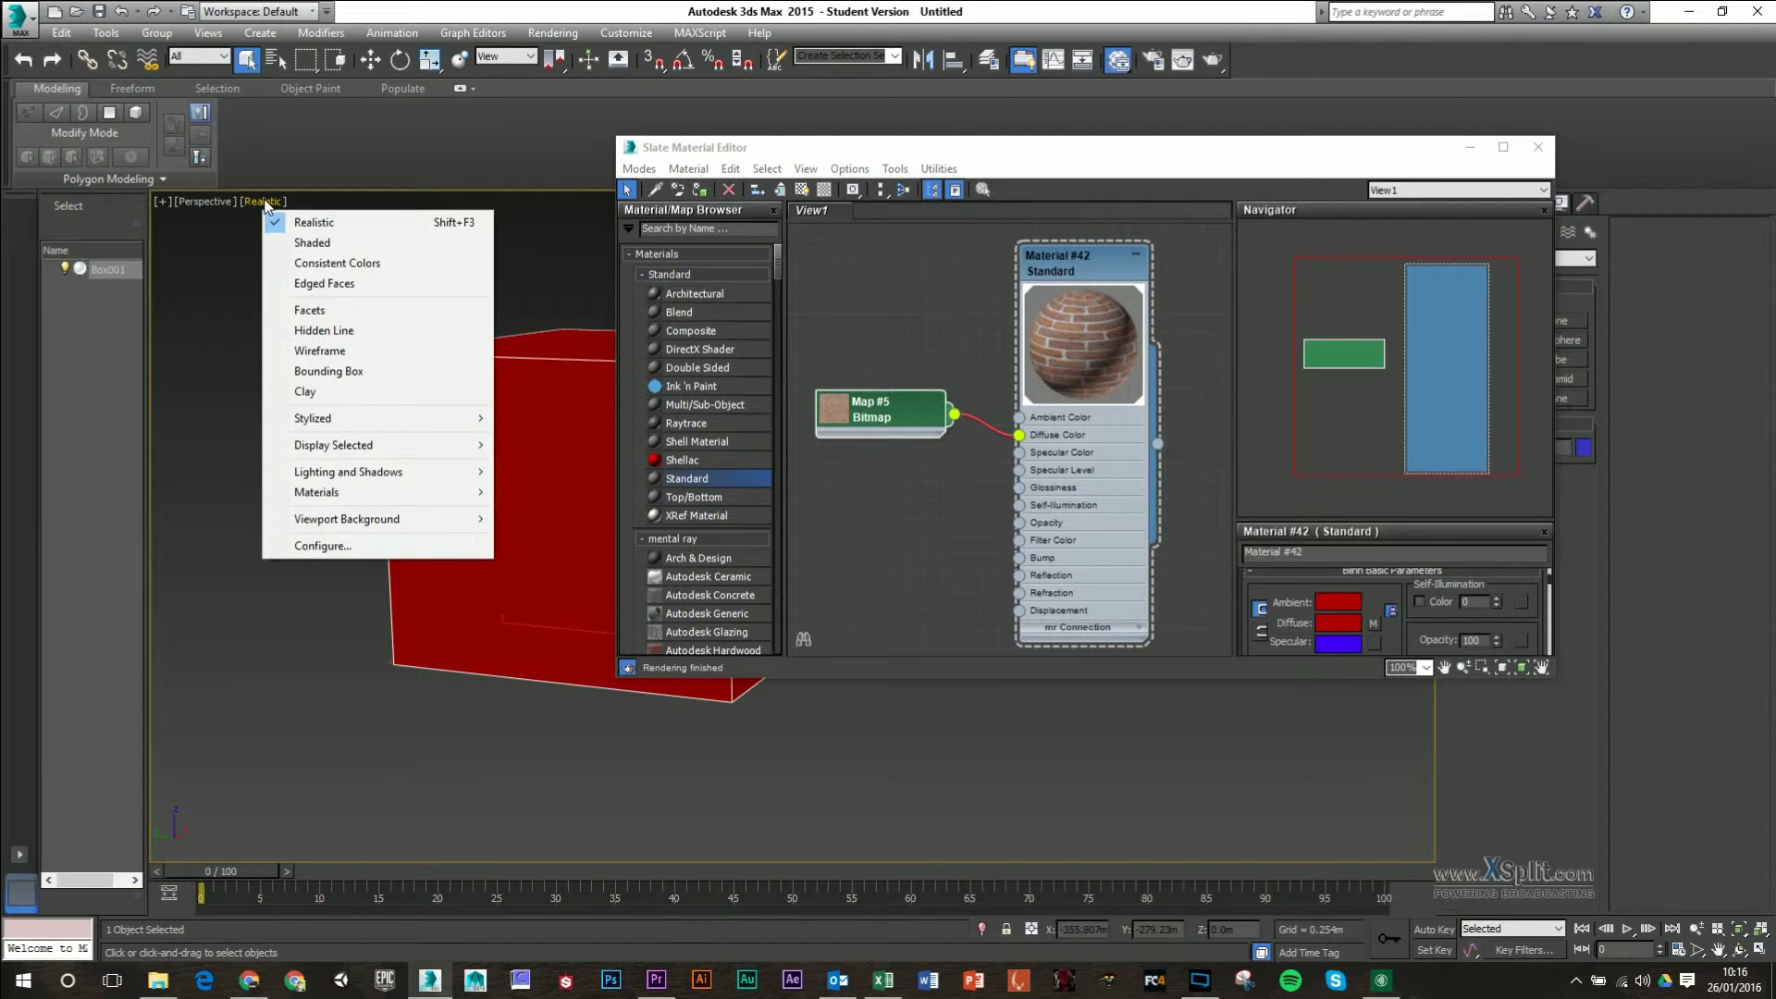
mouse_move(404, 492)
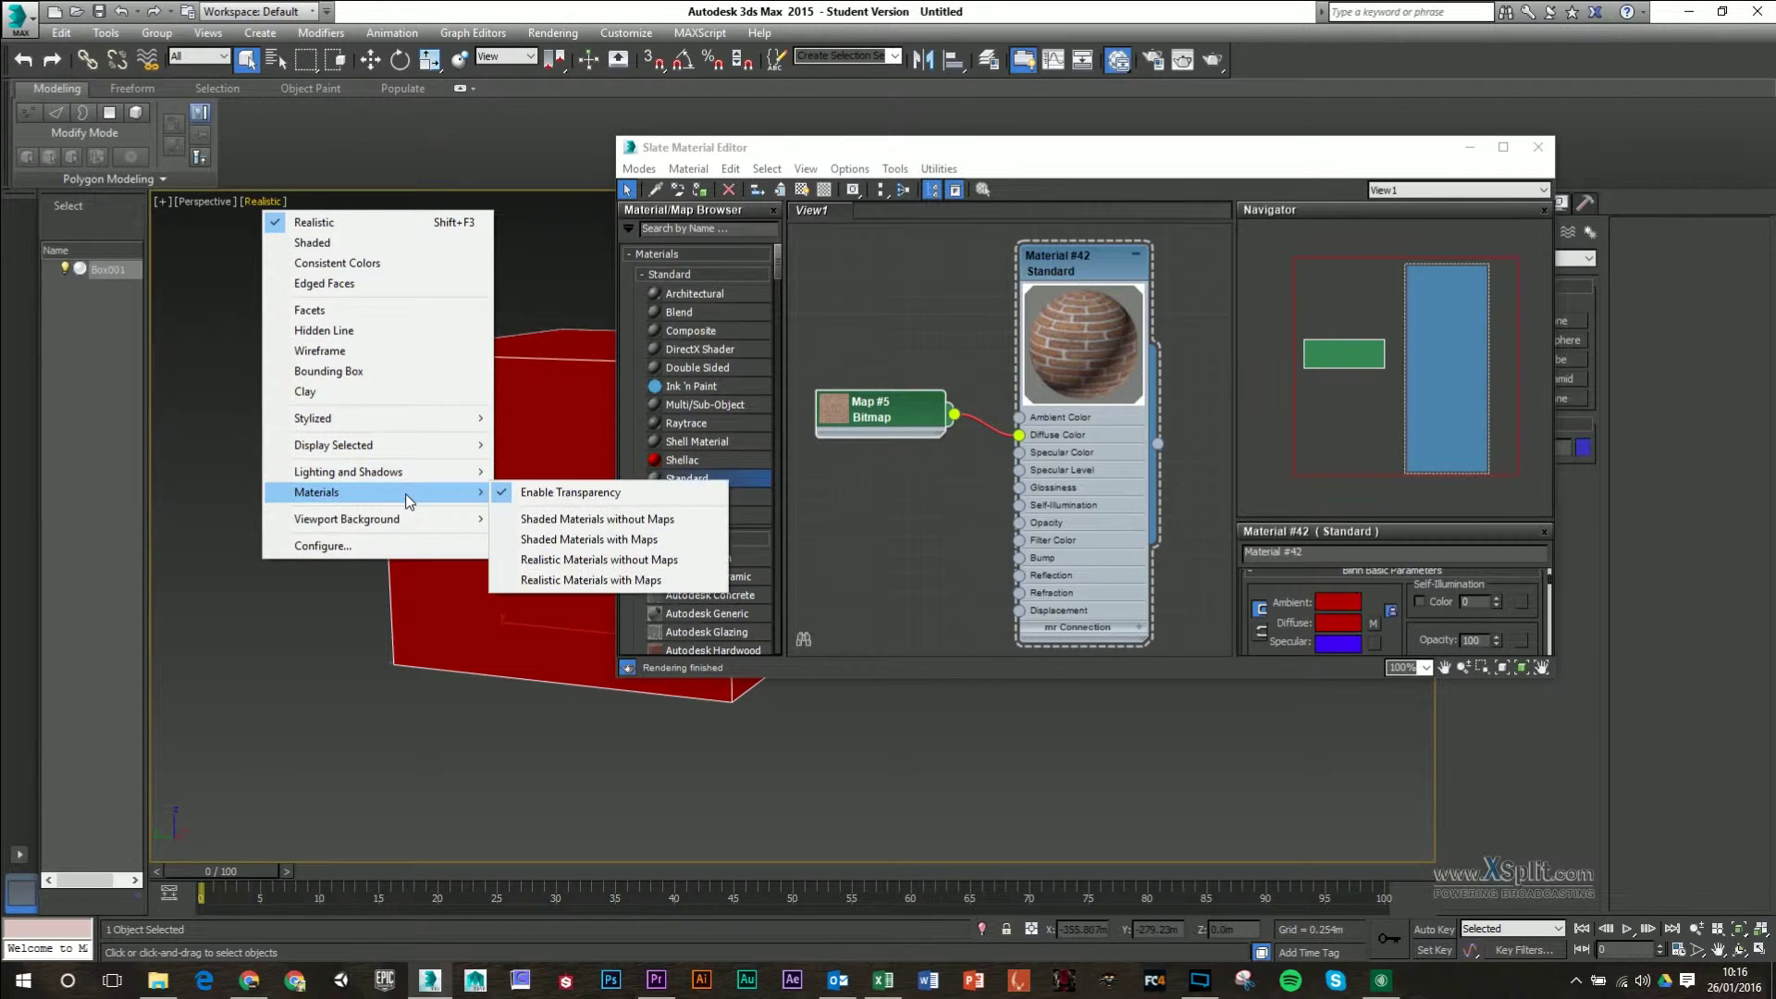
left_click(625, 583)
left_click_drag(853, 157, 1162, 197)
middle_click_drag(729, 361, 594, 431, "alt")
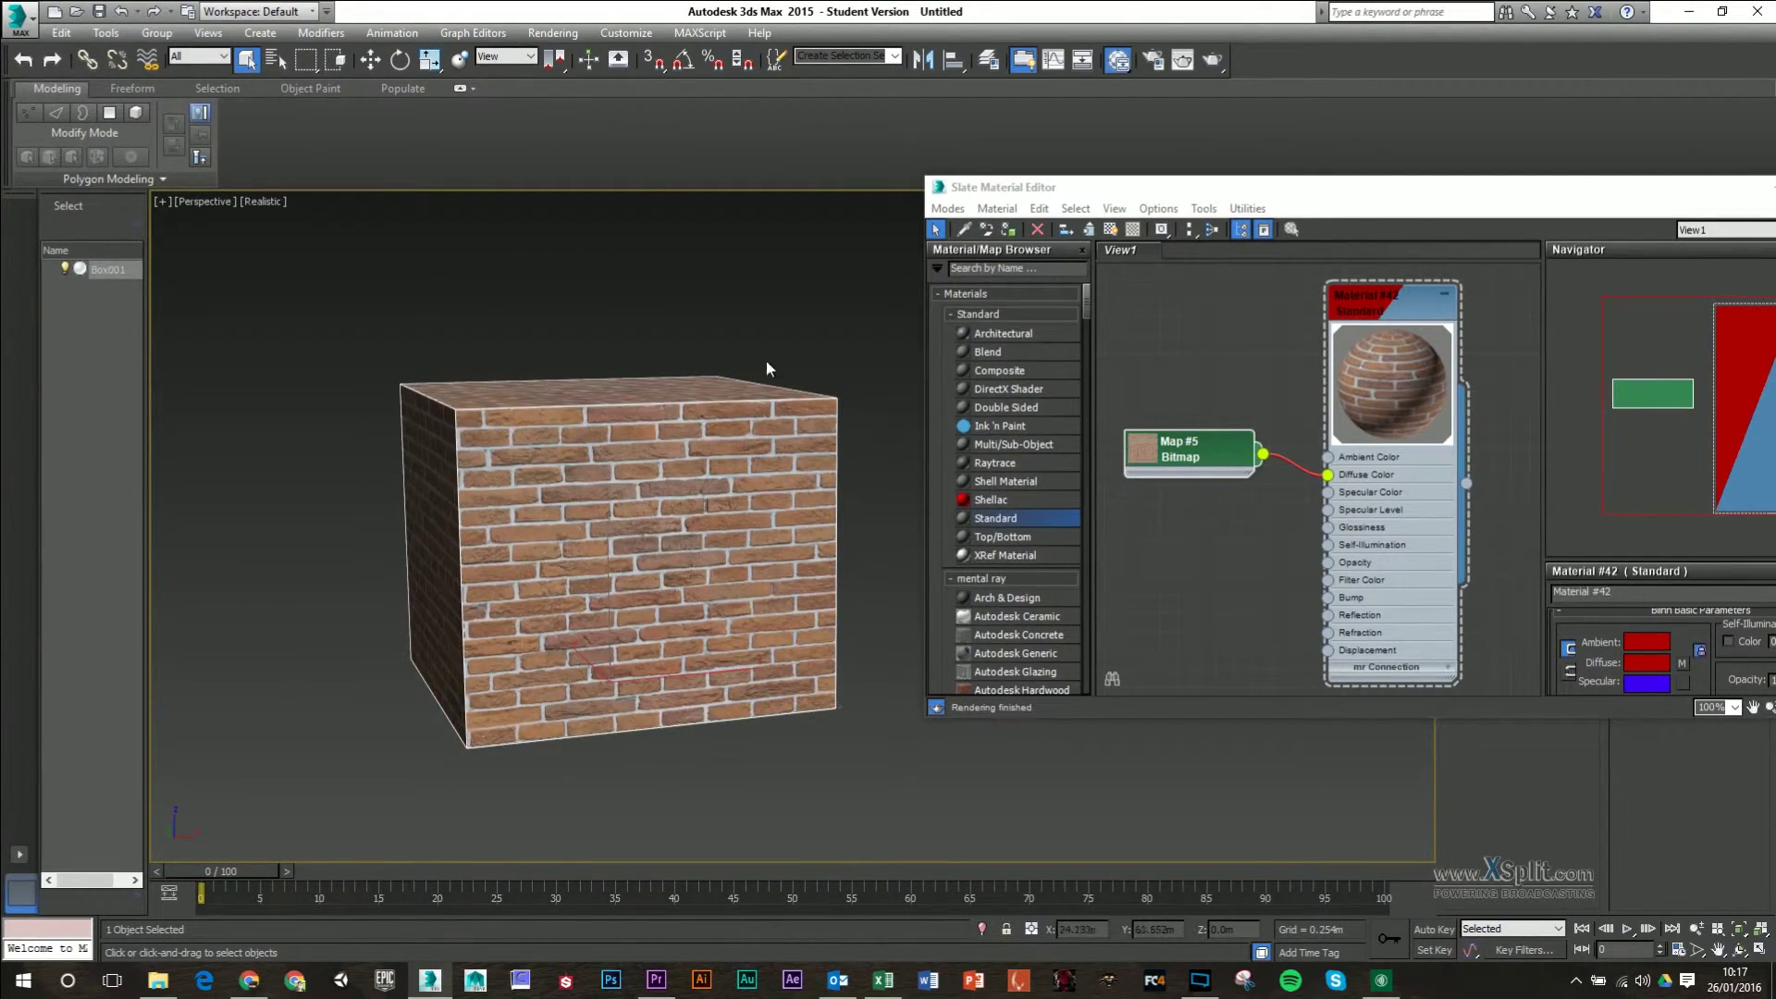
middle_click_drag(753, 364, 592, 417, "alt")
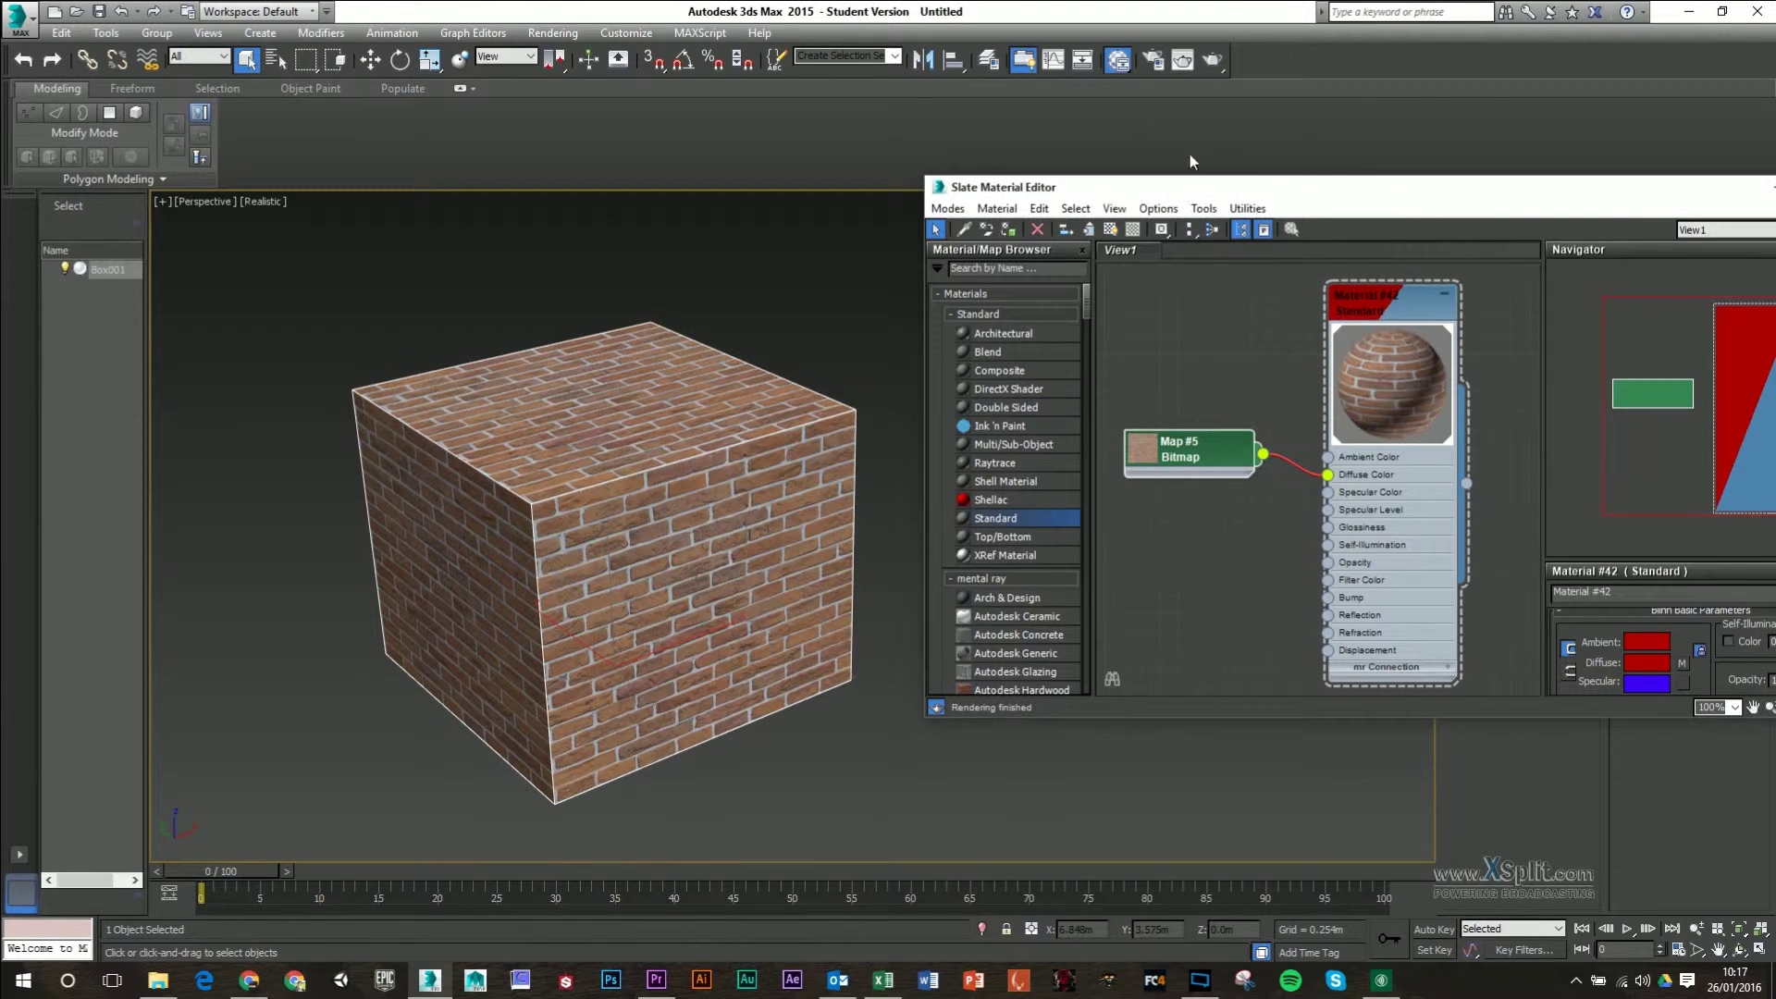
Step: Show the brick Bitmap node's coordinate parameters, with the Slate Material Editor placed beside the box
left_click_drag(1249, 177, 796, 57)
left_click(785, 345)
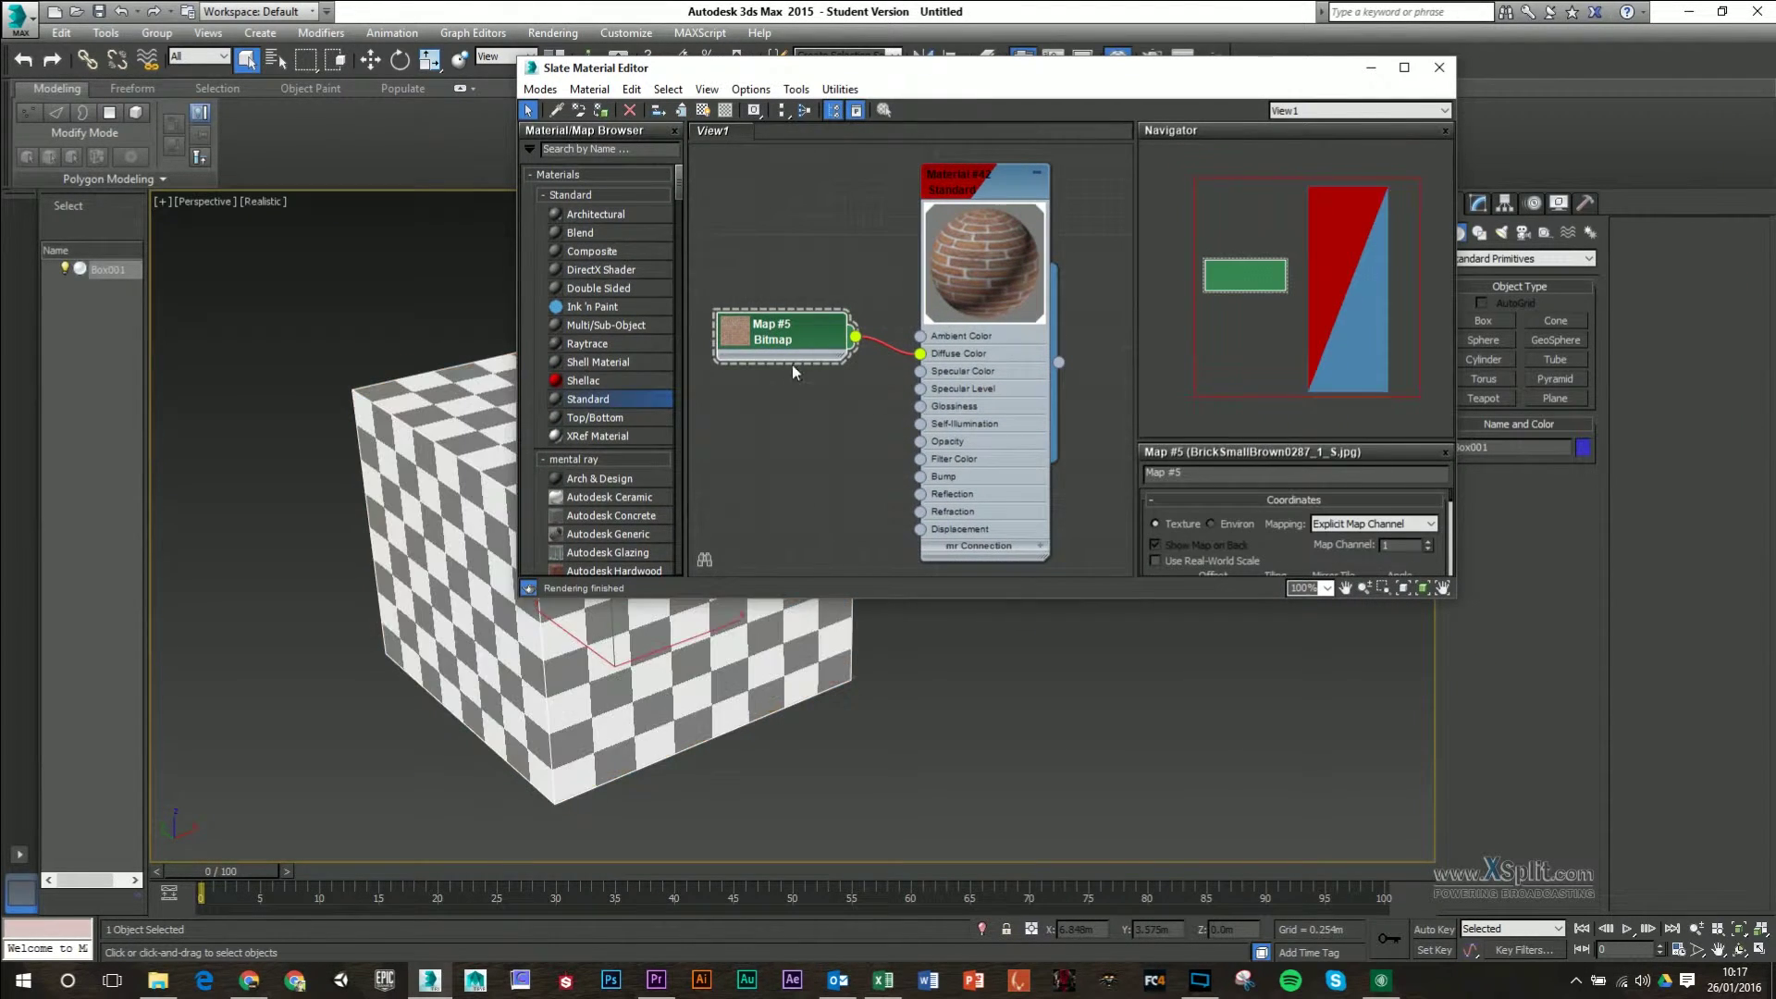
left_click(1404, 68)
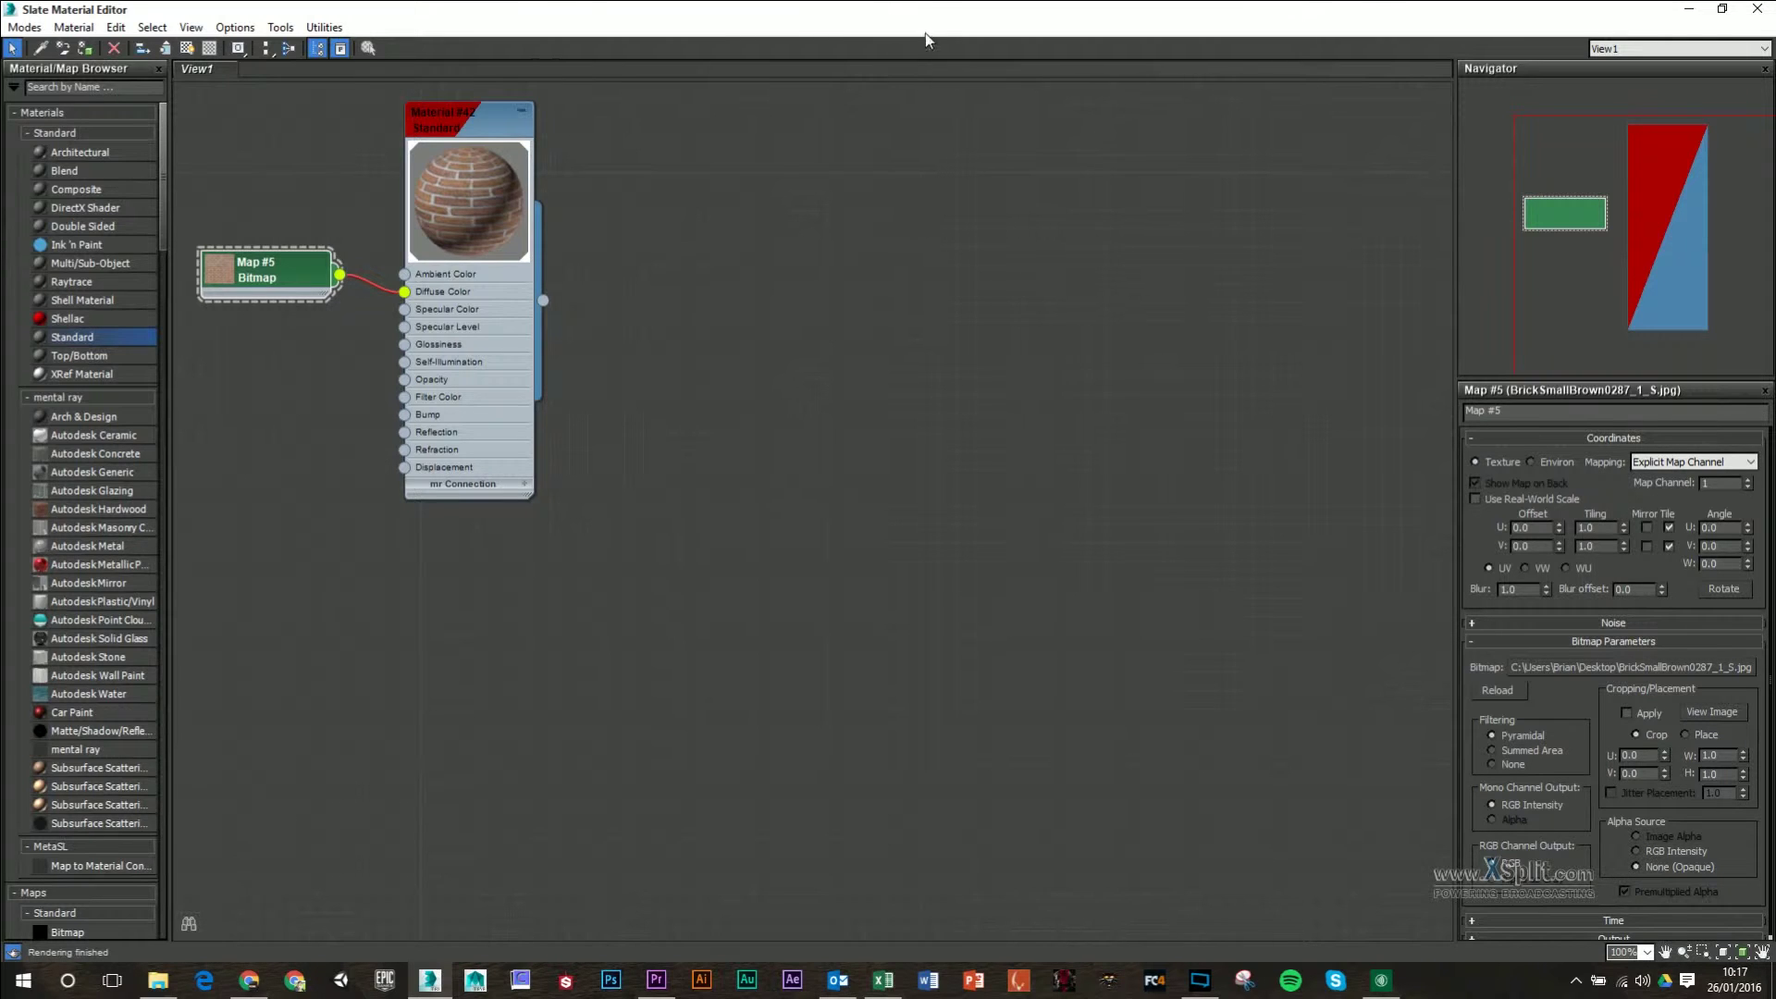
left_click_drag(925, 13, 1206, 143)
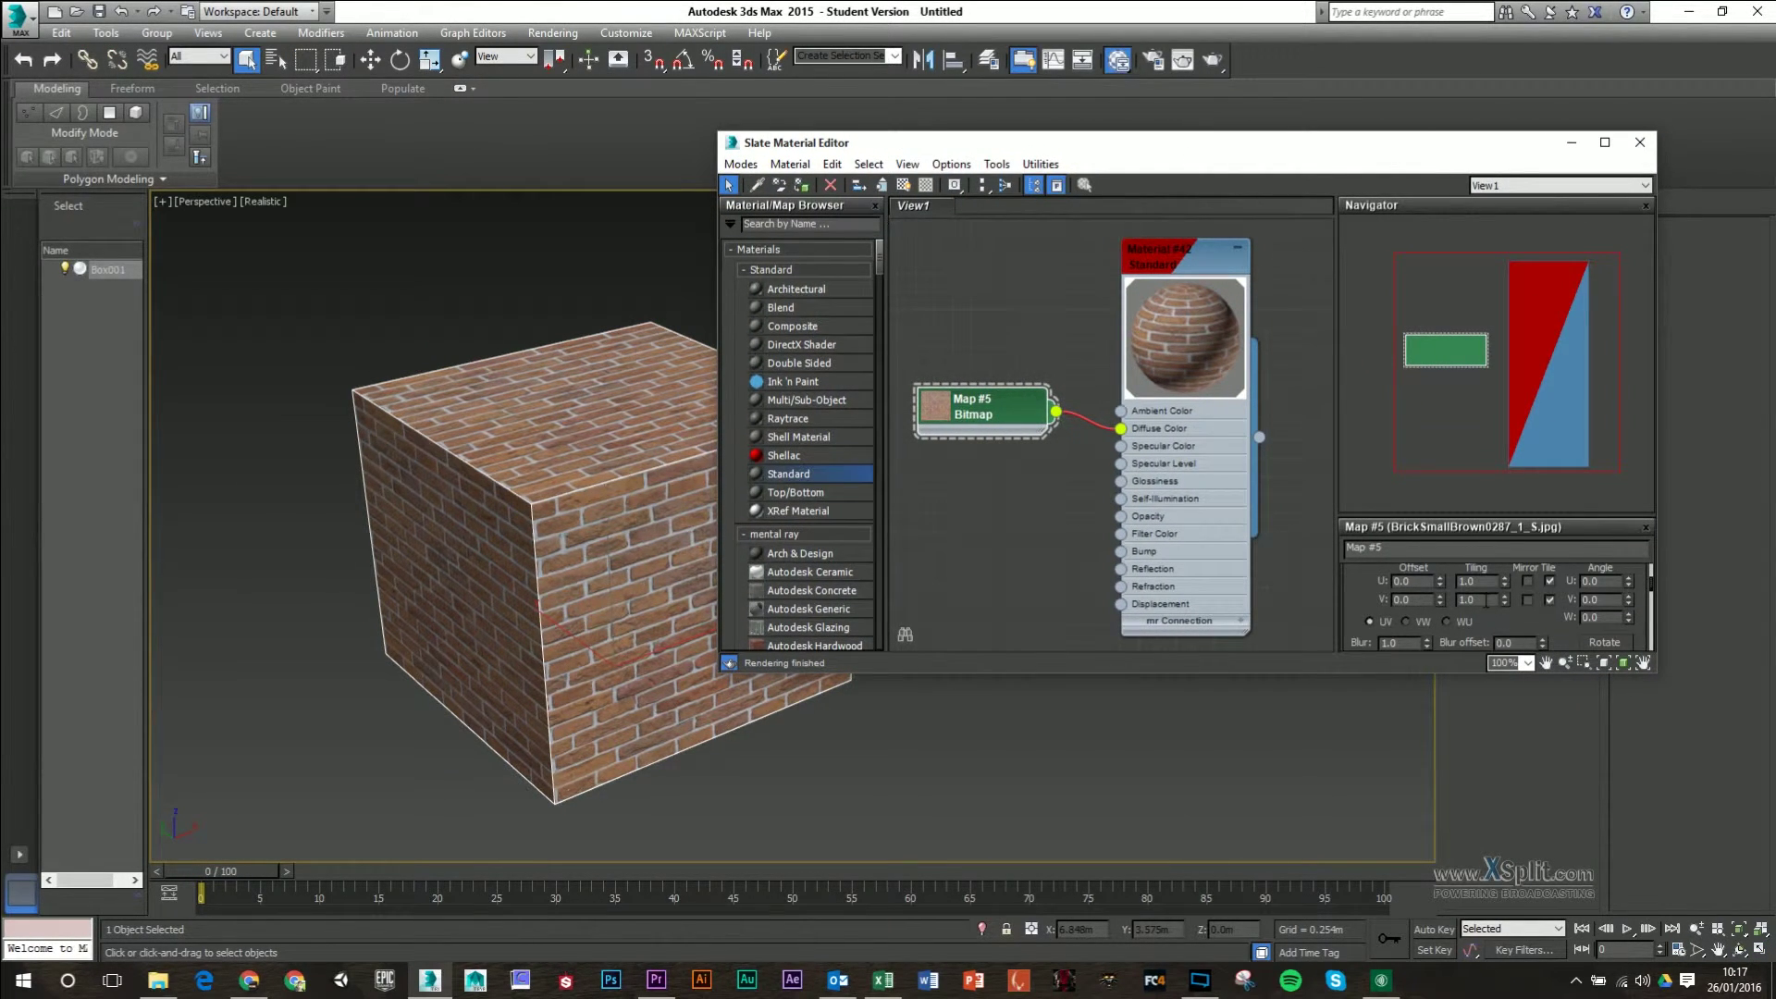
Step: Set the brick Bitmap's U and V tiling both to 5.0
scroll(1480, 619, "down", 5)
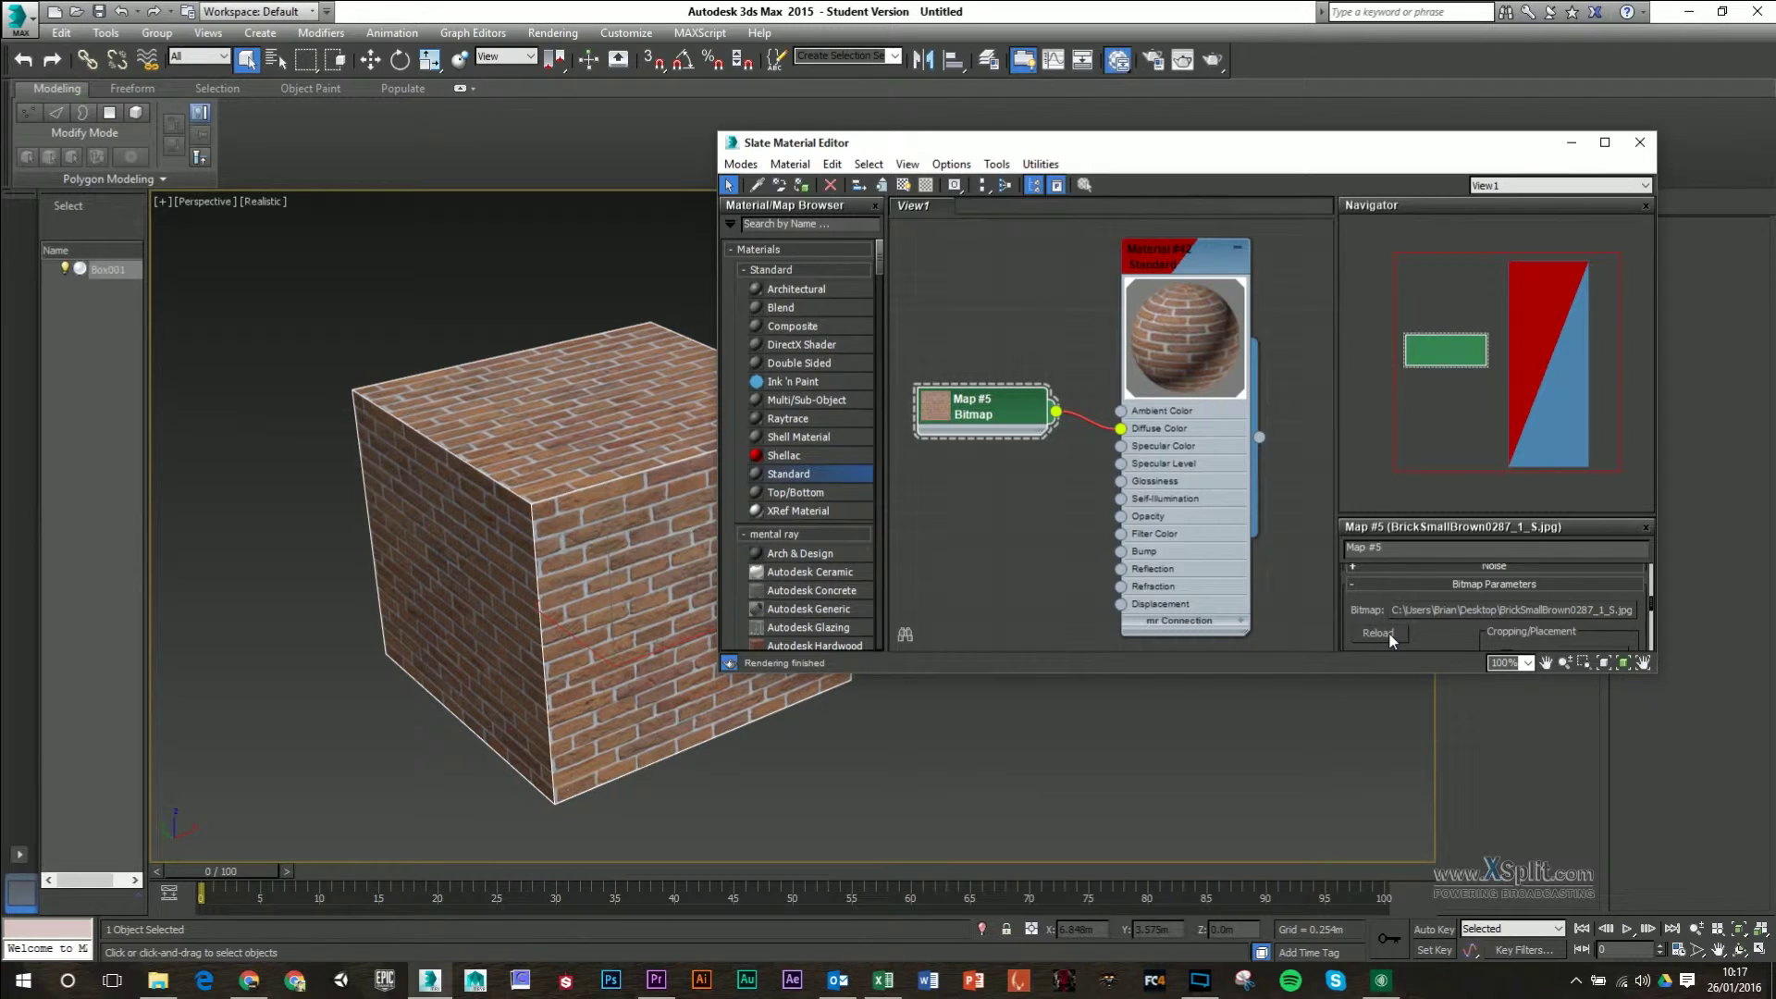
scroll(1397, 636, "down", 2)
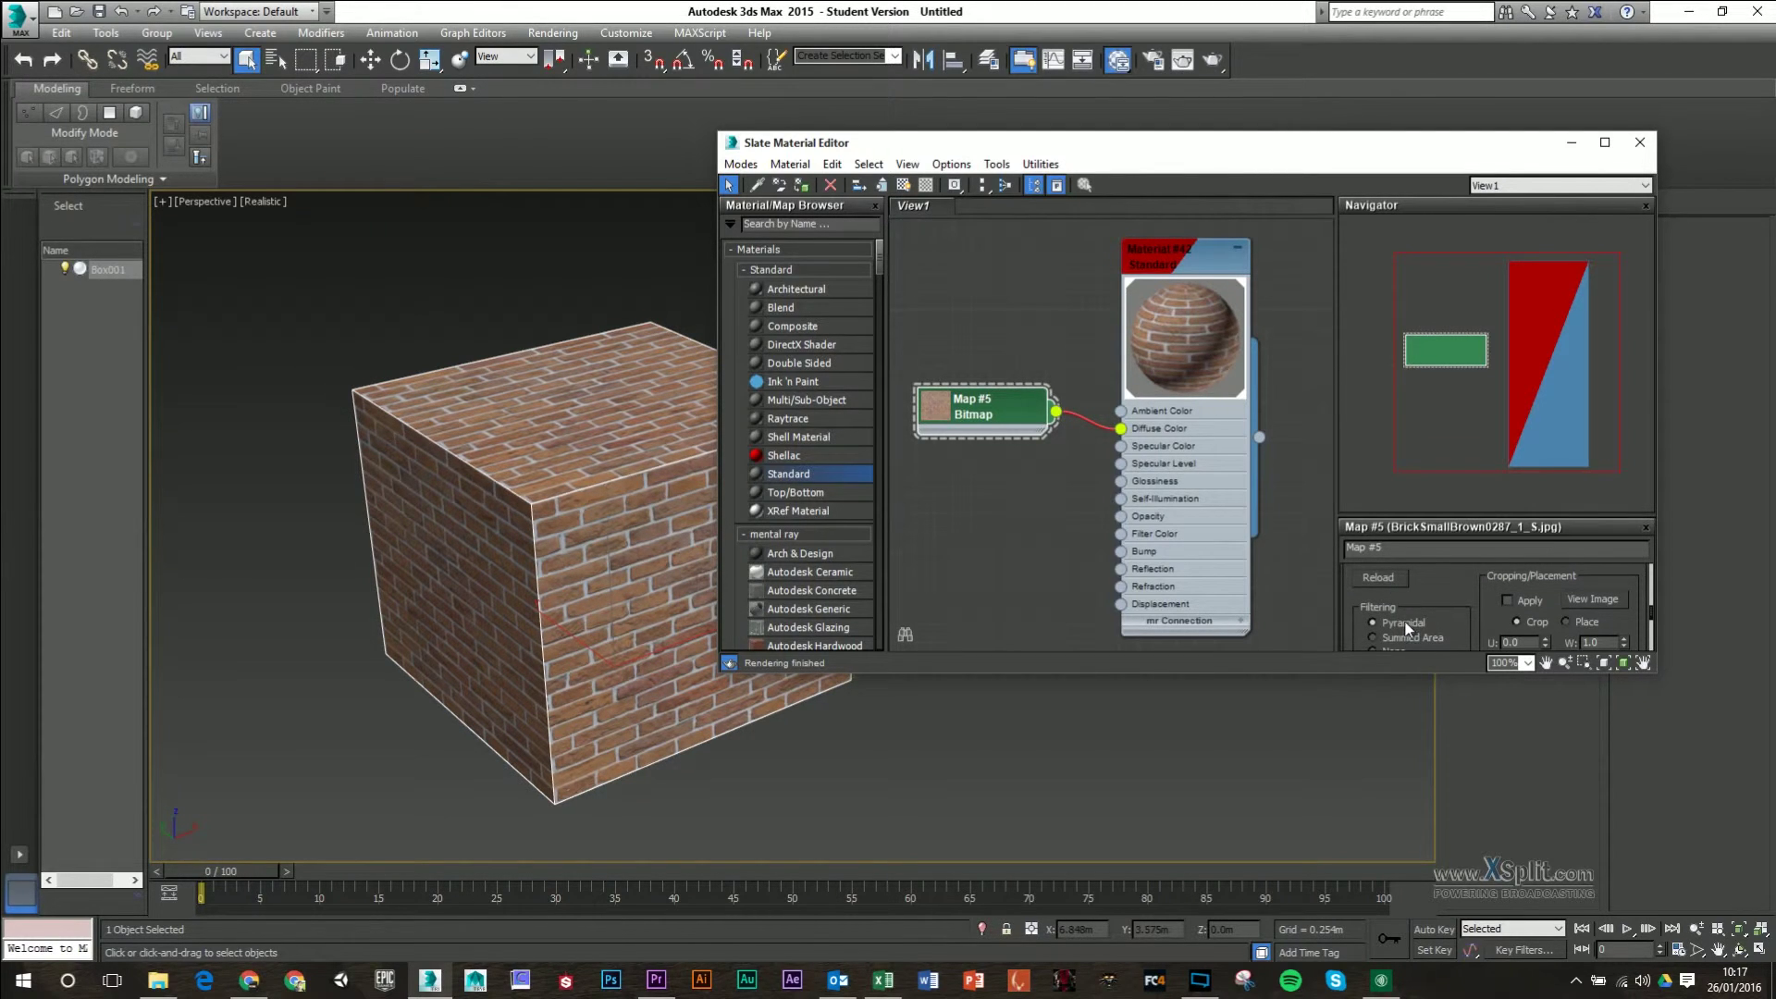
scroll(1476, 597, "down", 3)
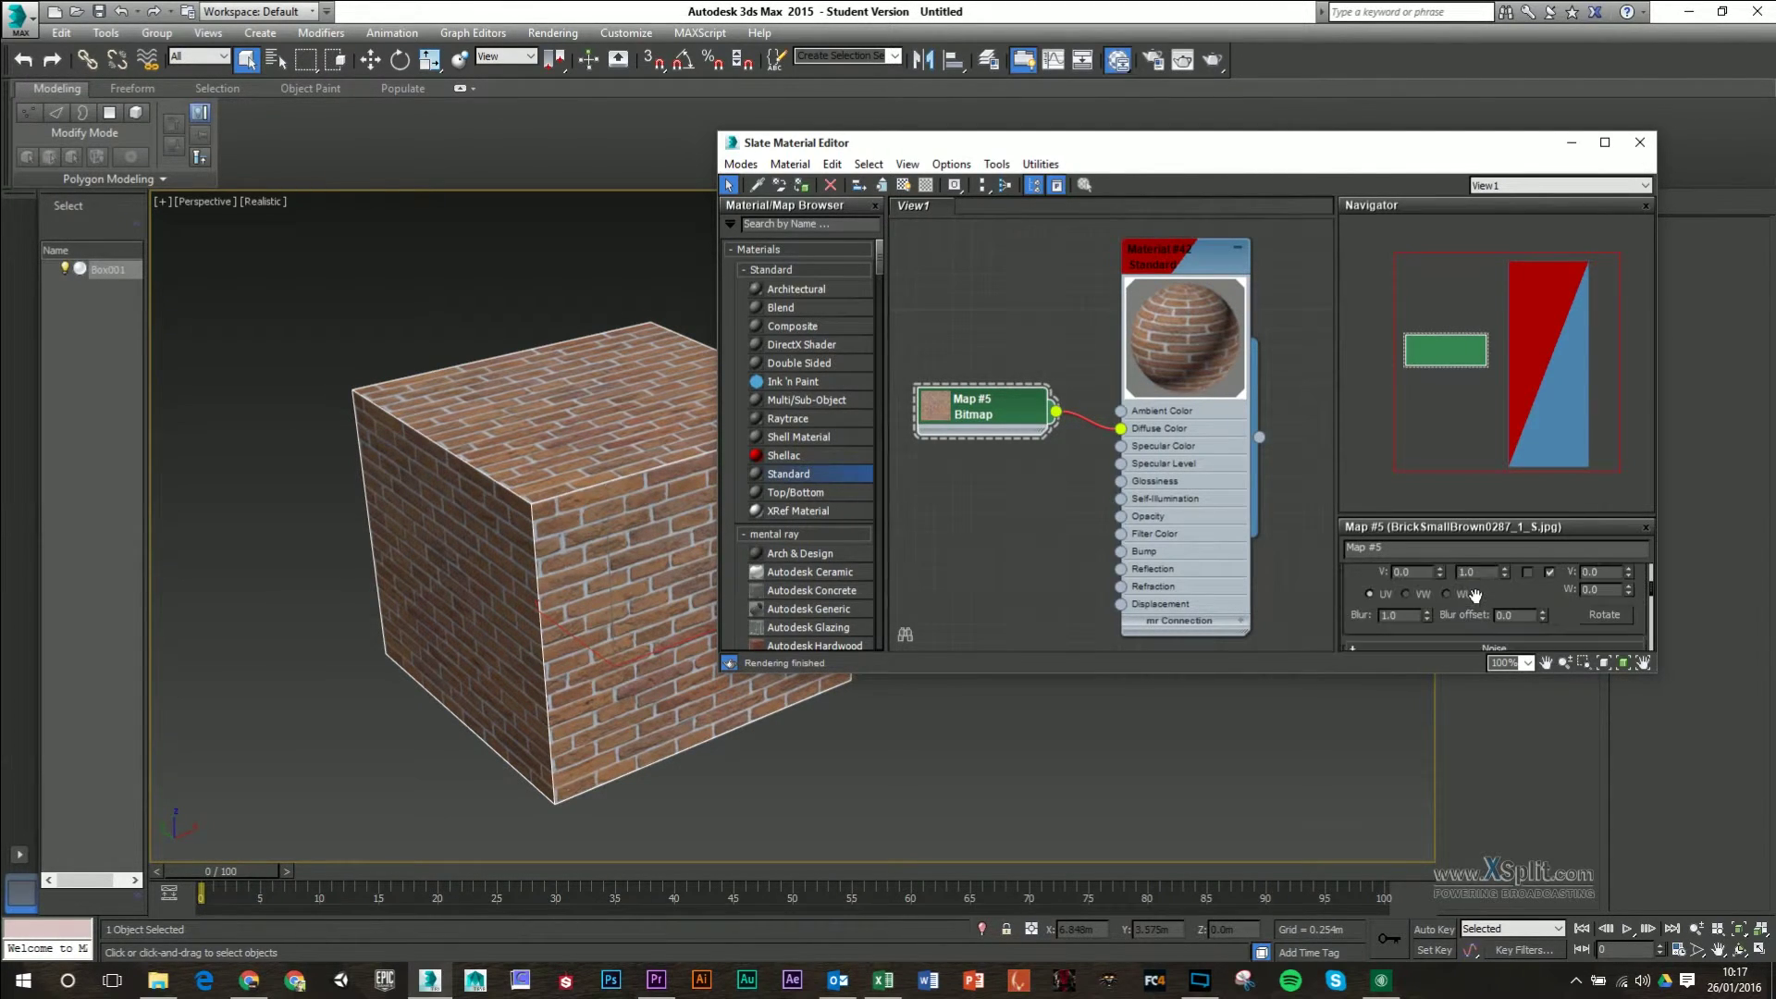
scroll(1476, 596, "up", 1)
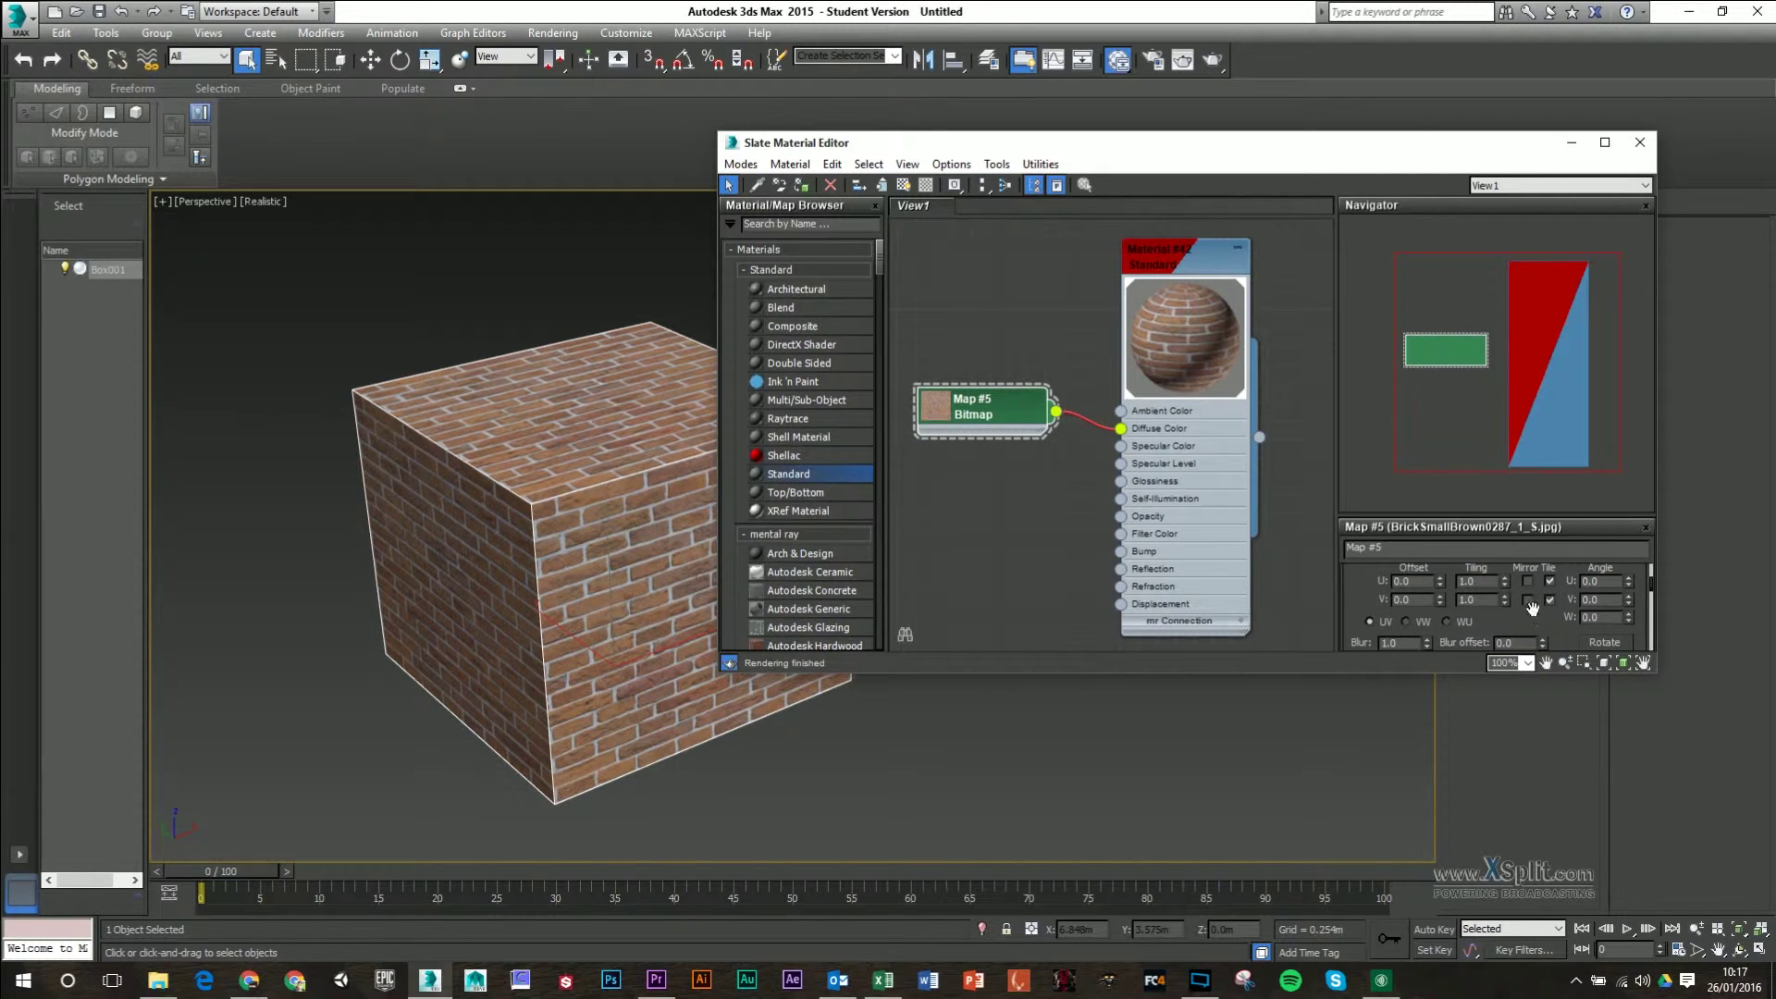
scroll(1552, 634, "up", 1)
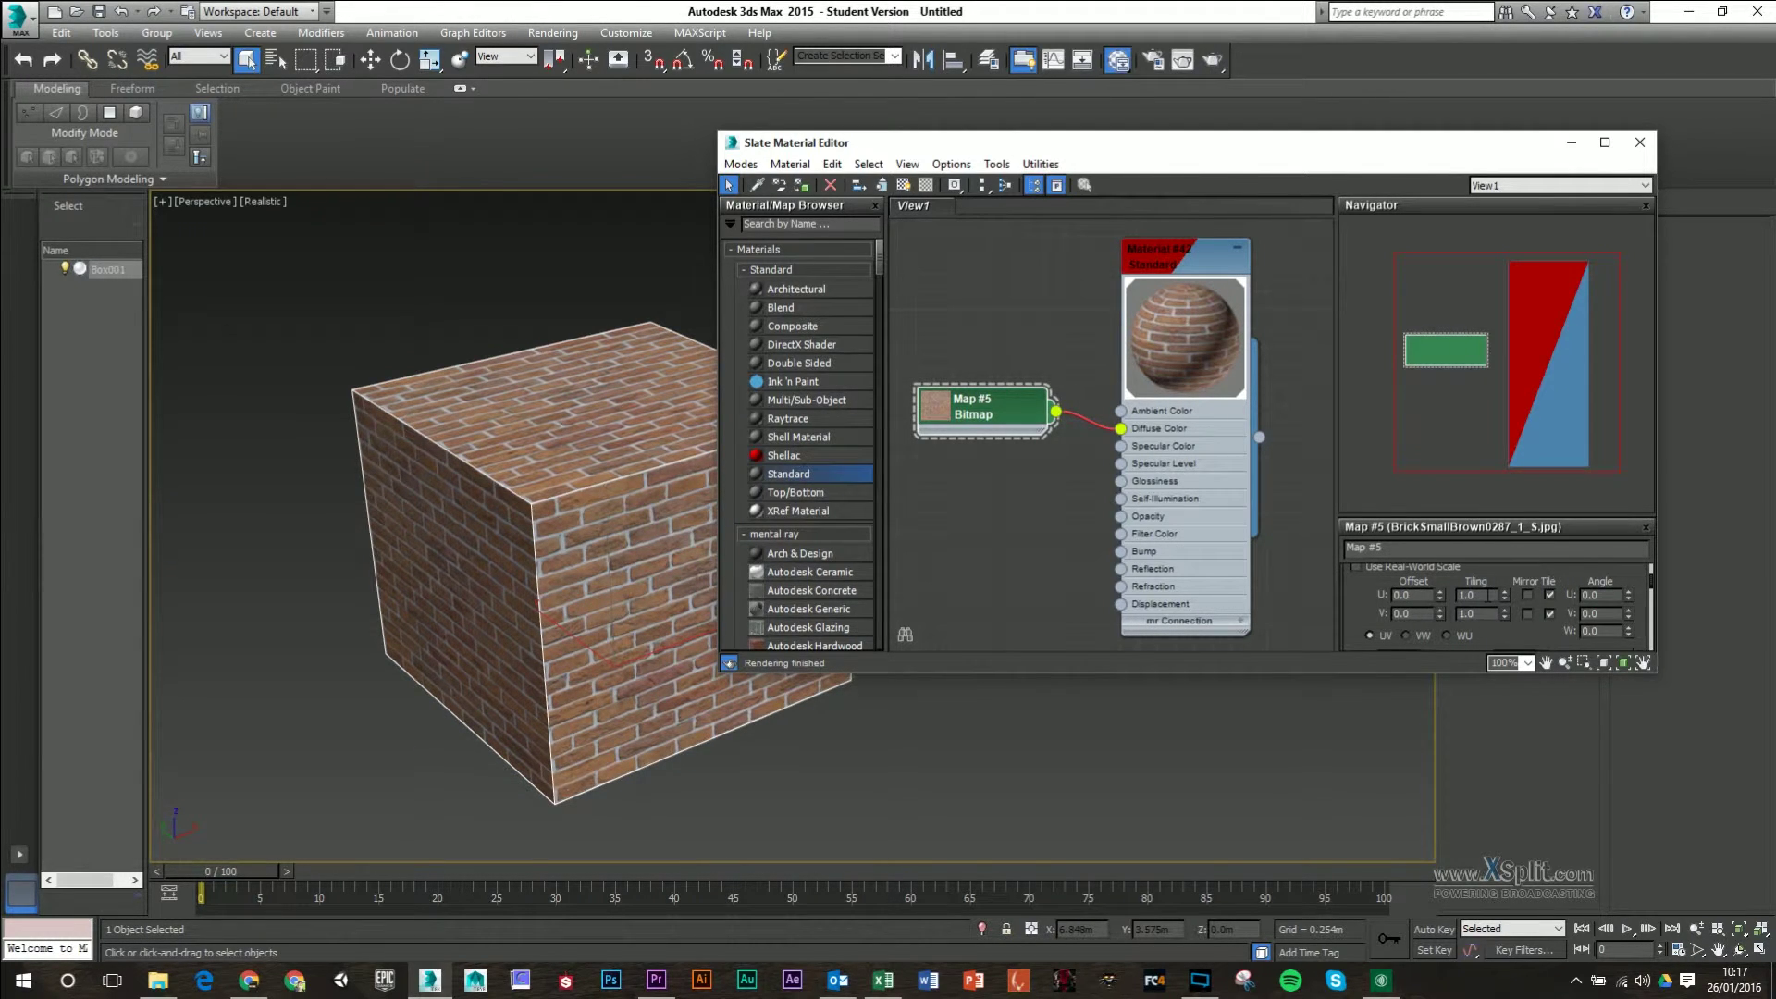
double_click(1487, 595)
middle_click_drag(606, 454, 592, 508, "alt")
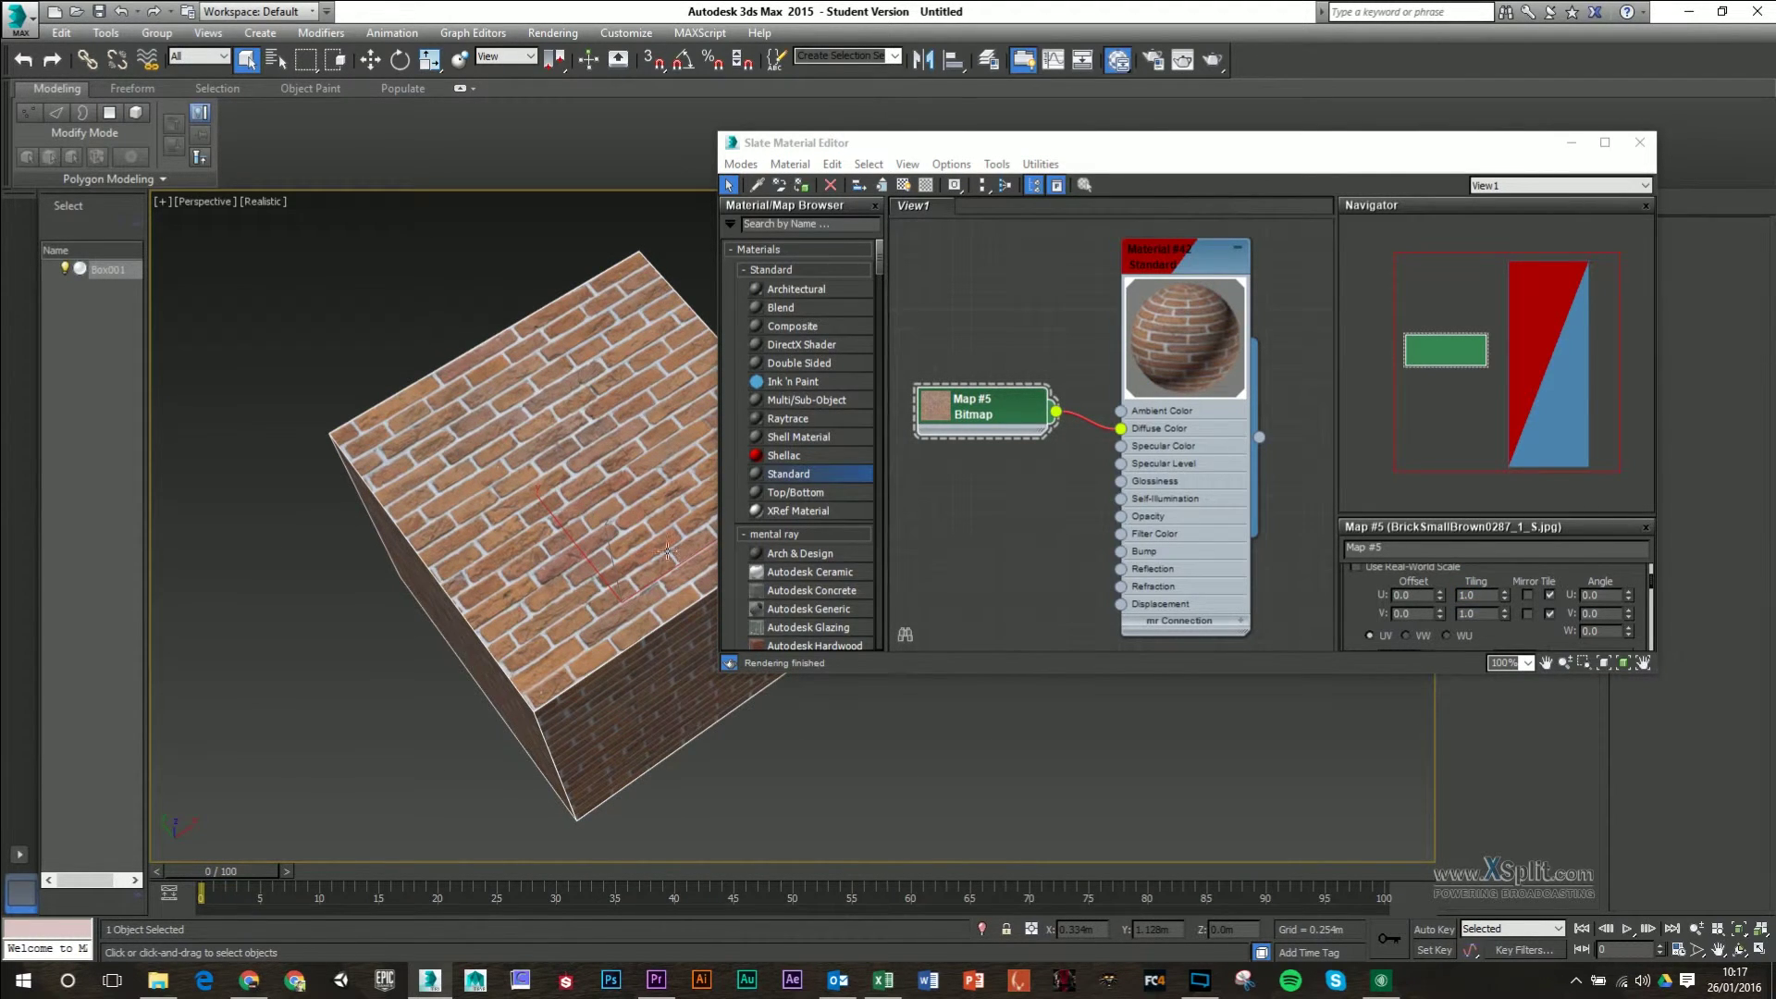
double_click(1480, 595)
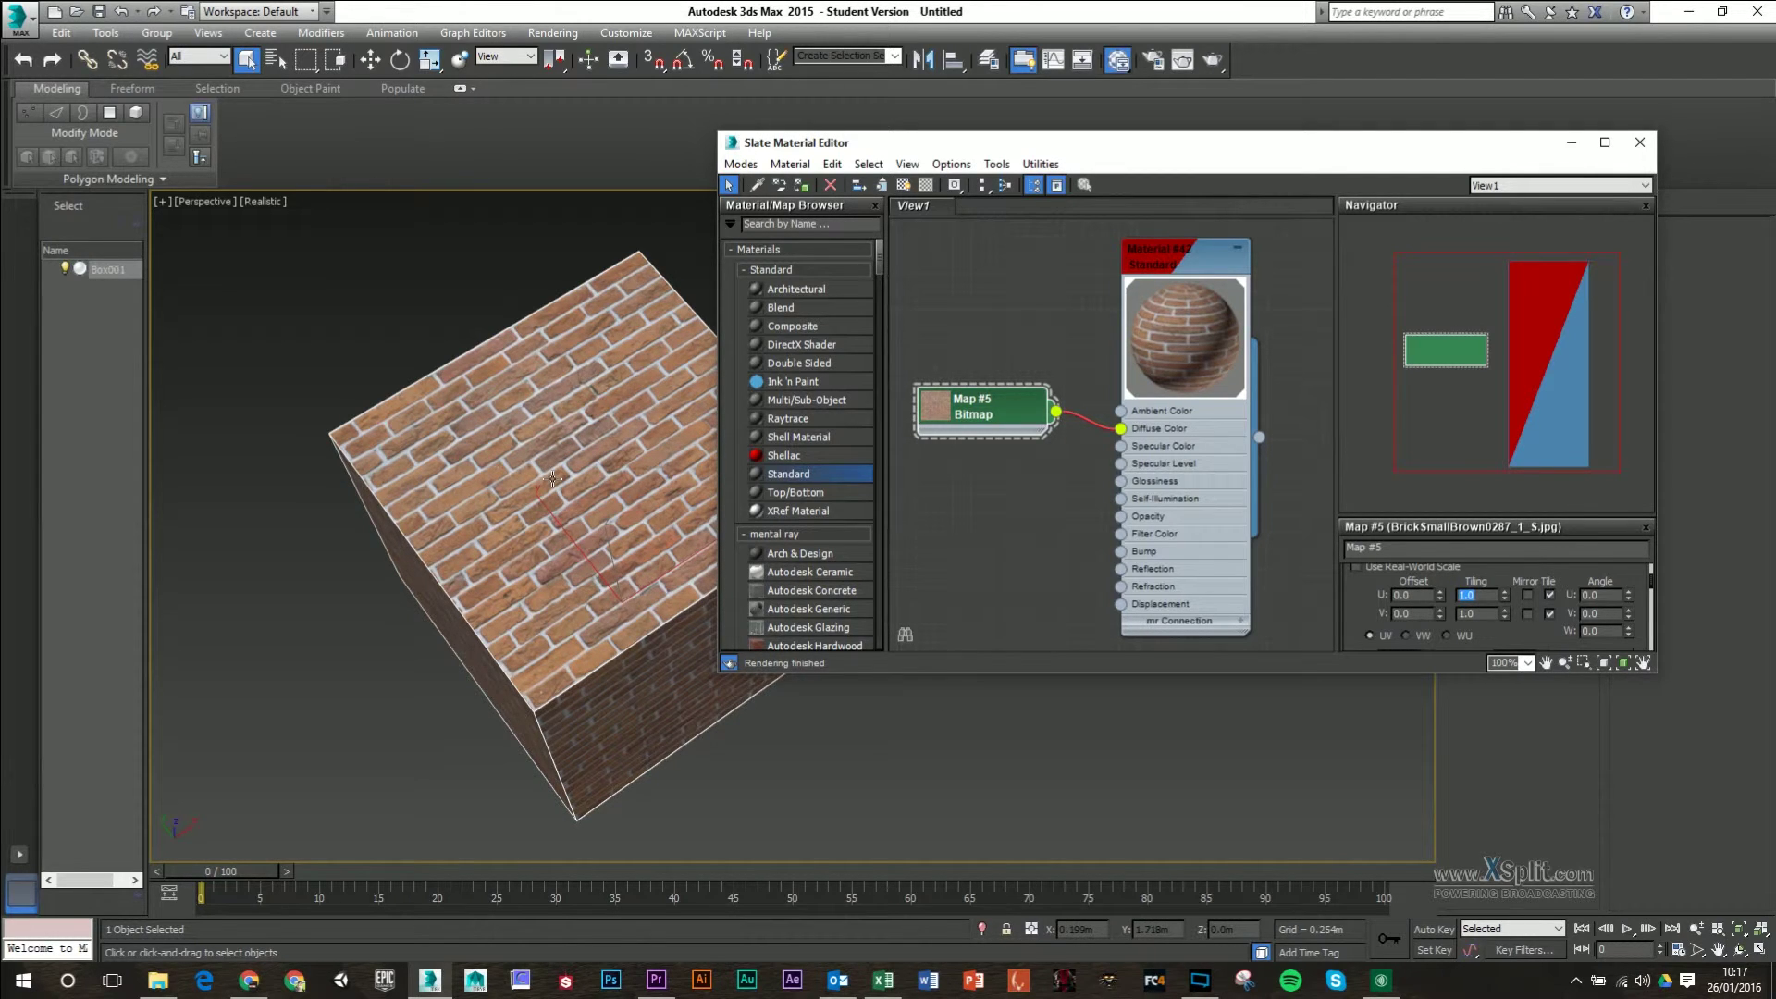
type("5")
key("Tab")
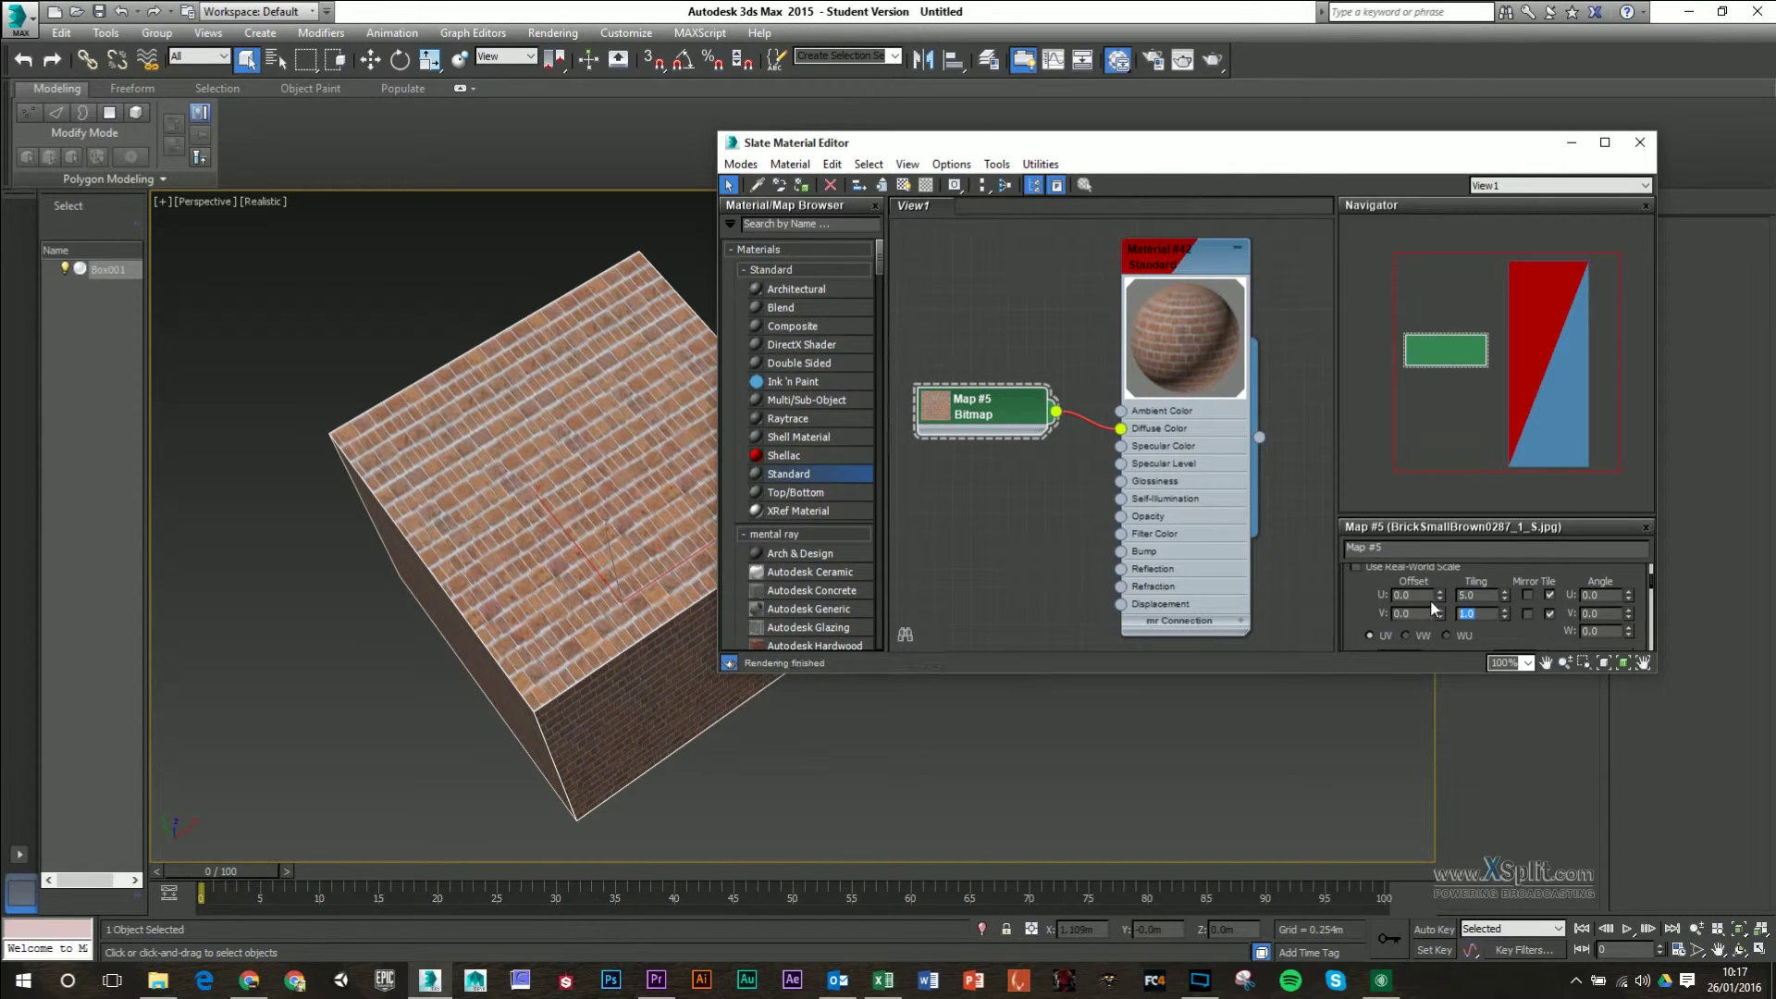
type("5")
key("Tab")
Step: Inspect the denser brick tiling on the box up close and from several angles
middle_click_drag(597, 452, 463, 475, "alt")
scroll(463, 474, "up", 10)
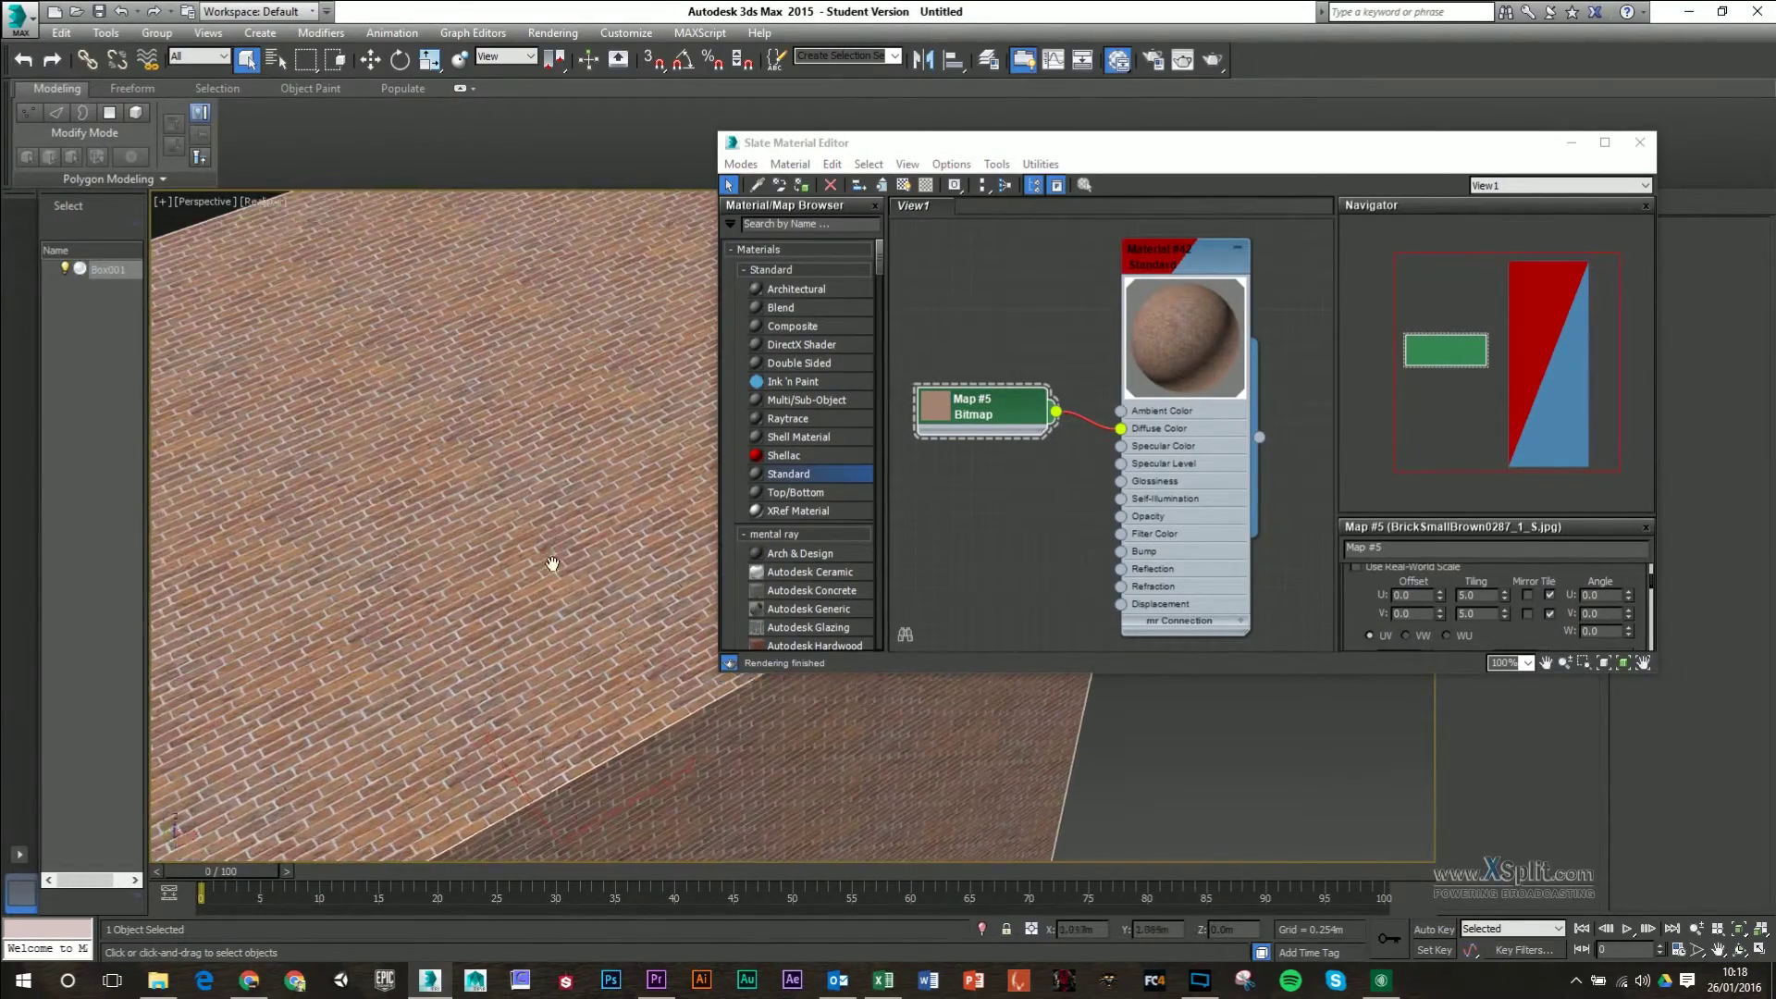
scroll(480, 583, "down", 3)
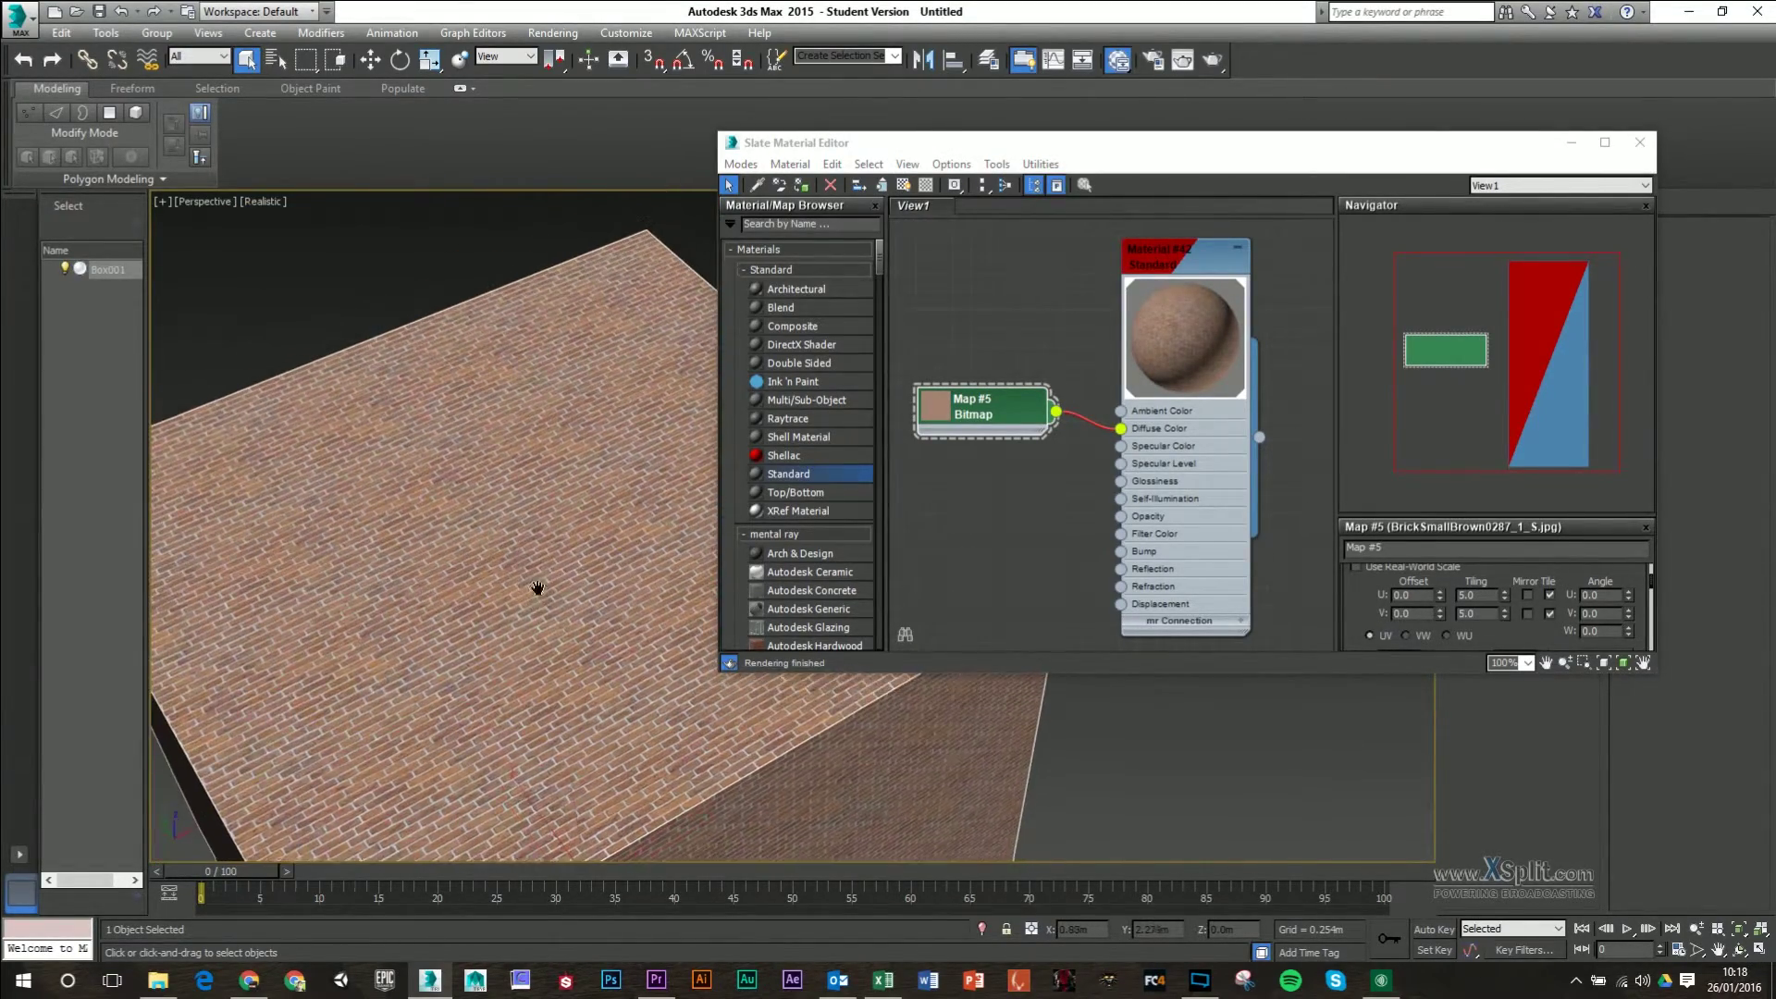
middle_click_drag(545, 477, 439, 477, "alt")
scroll(482, 551, "down", 4)
scroll(438, 477, "up", 3)
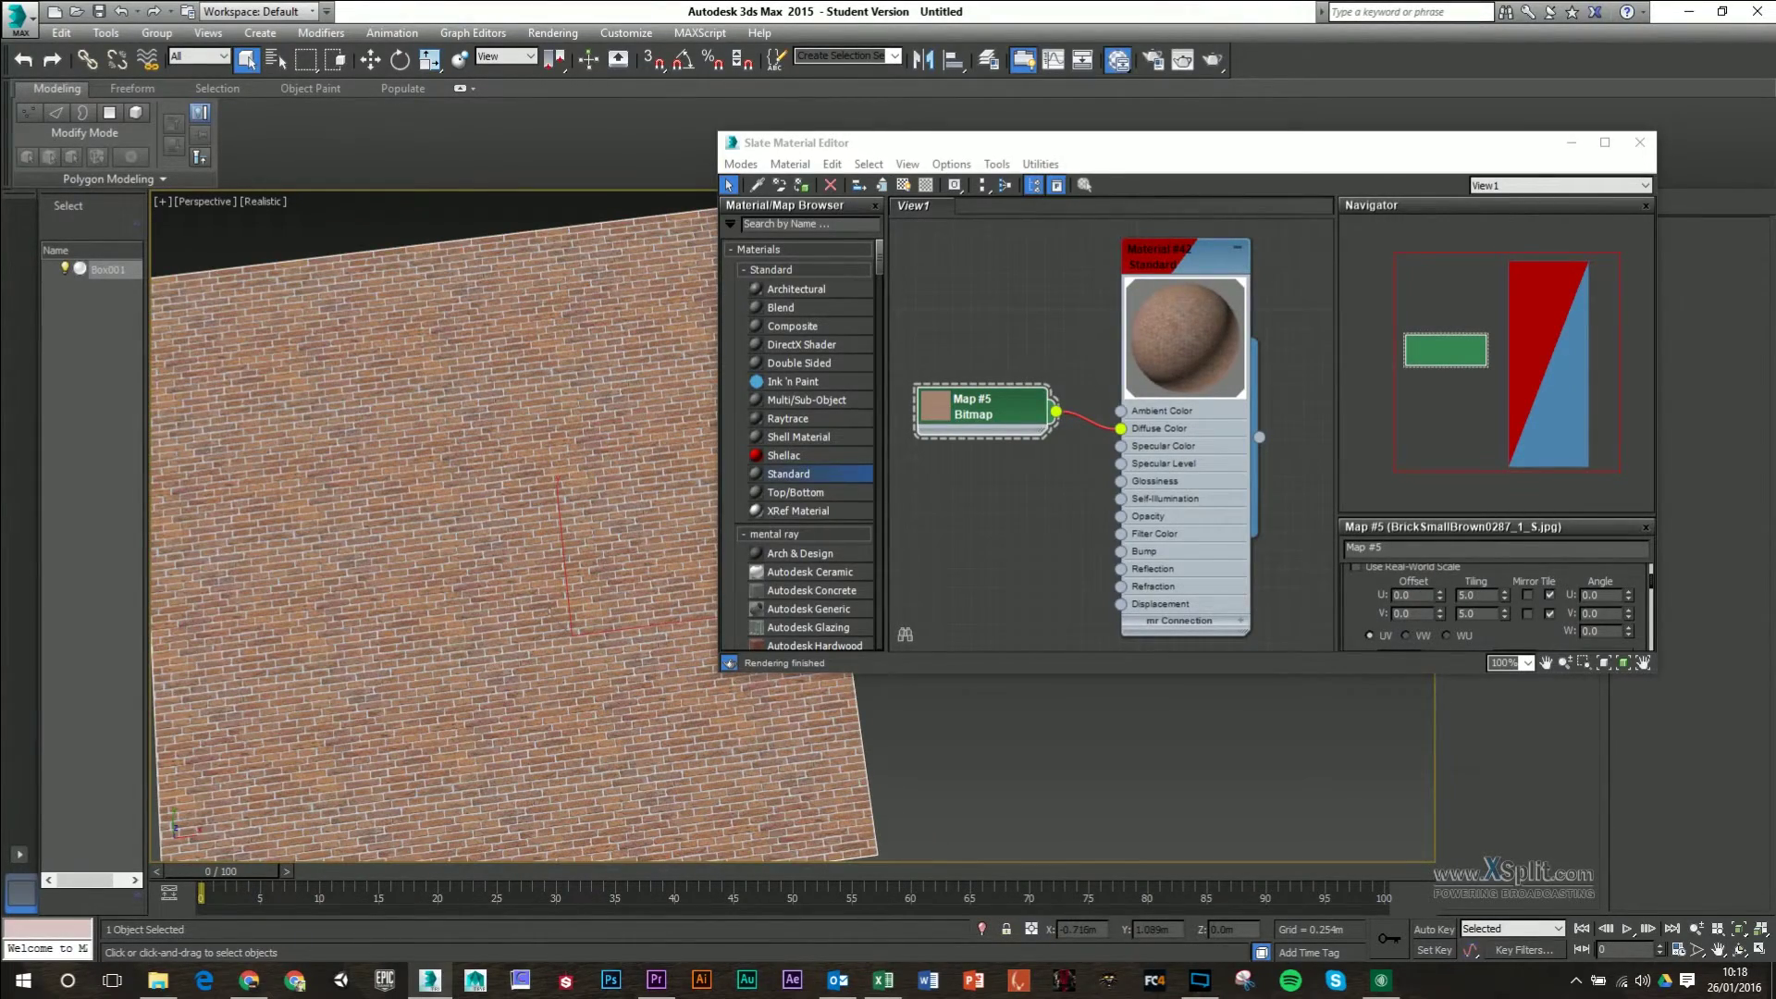
Step: Show the Standard material's parameters, and move and enlarge the Slate Material Editor so the Blinn Basic Parameters fit
left_click(1195, 264)
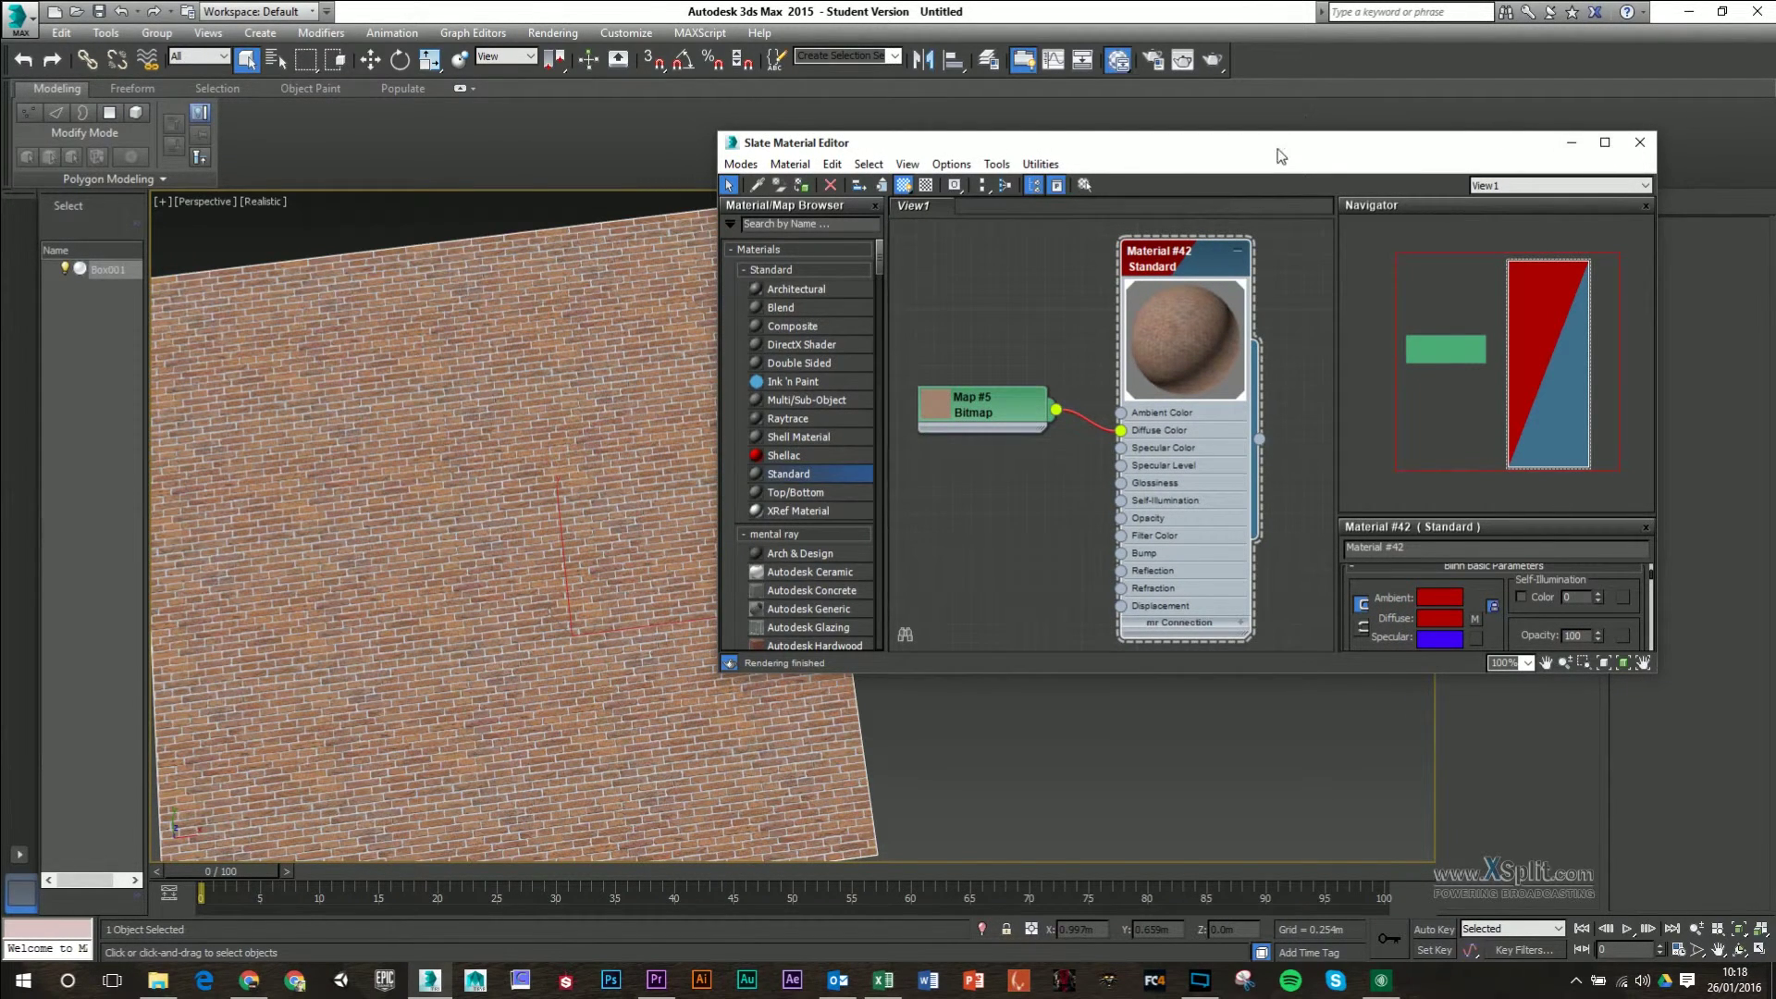
left_click_drag(1280, 156, 1303, 108)
scroll(1524, 544, "up", 2)
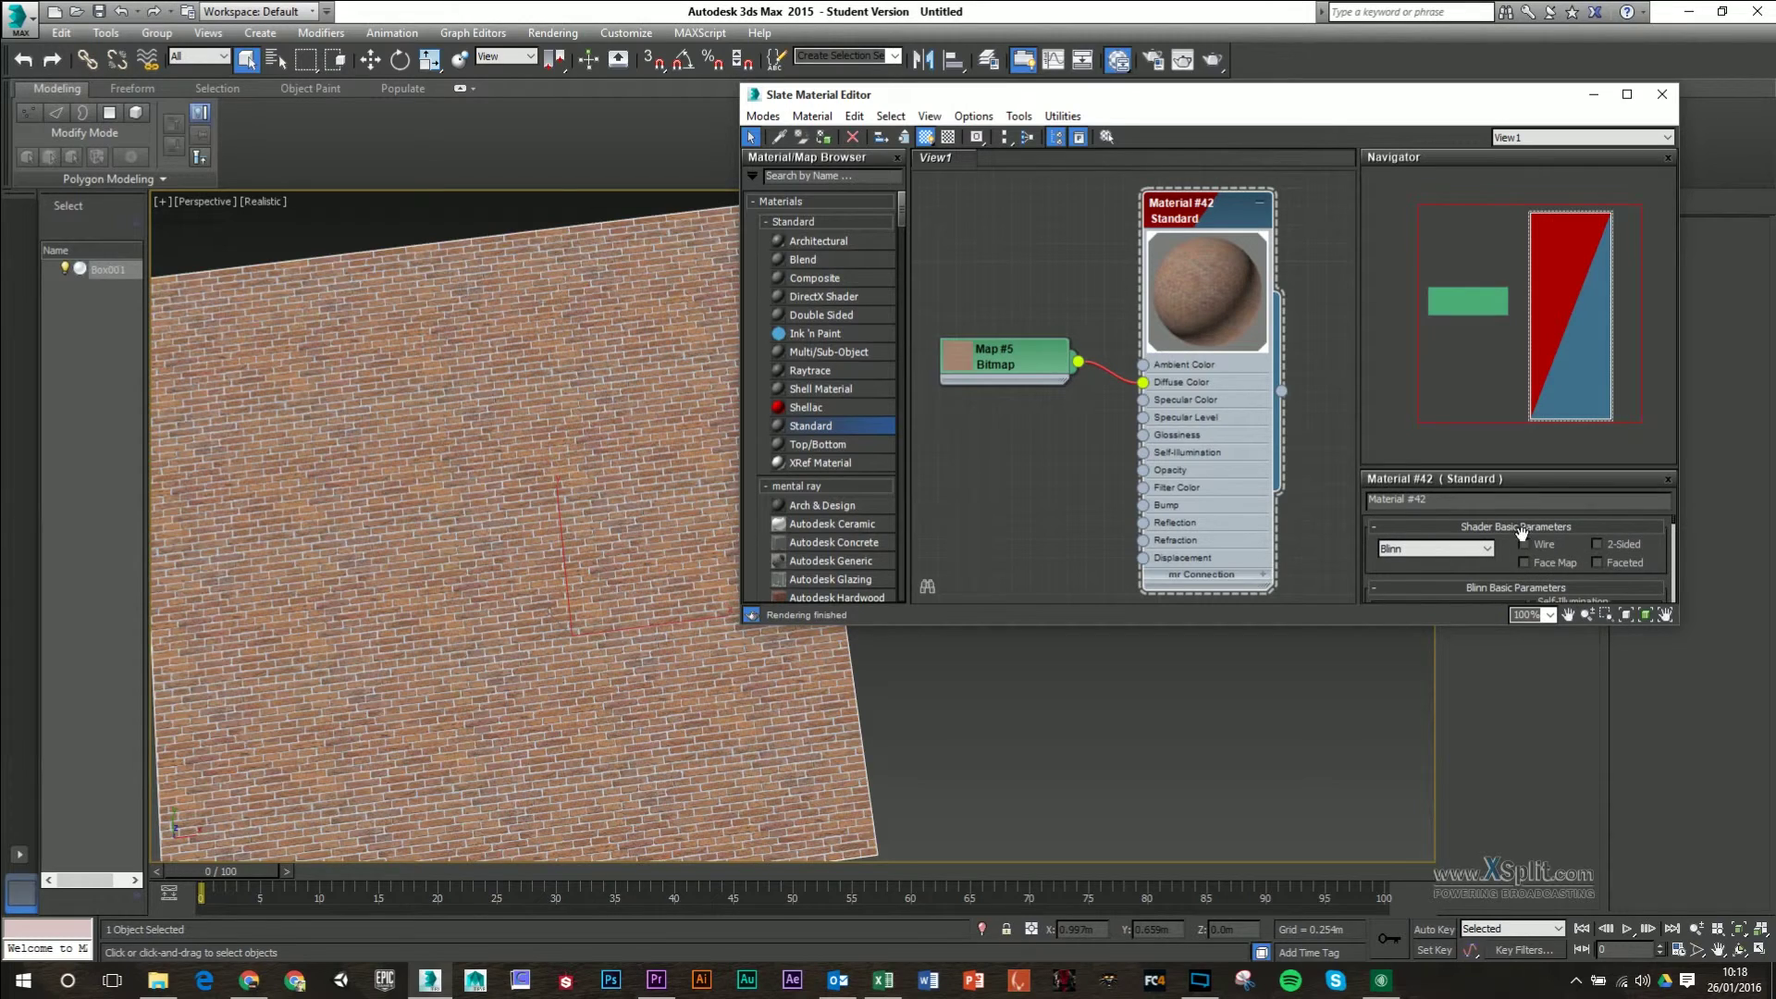
left_click_drag(1591, 626, 1591, 843)
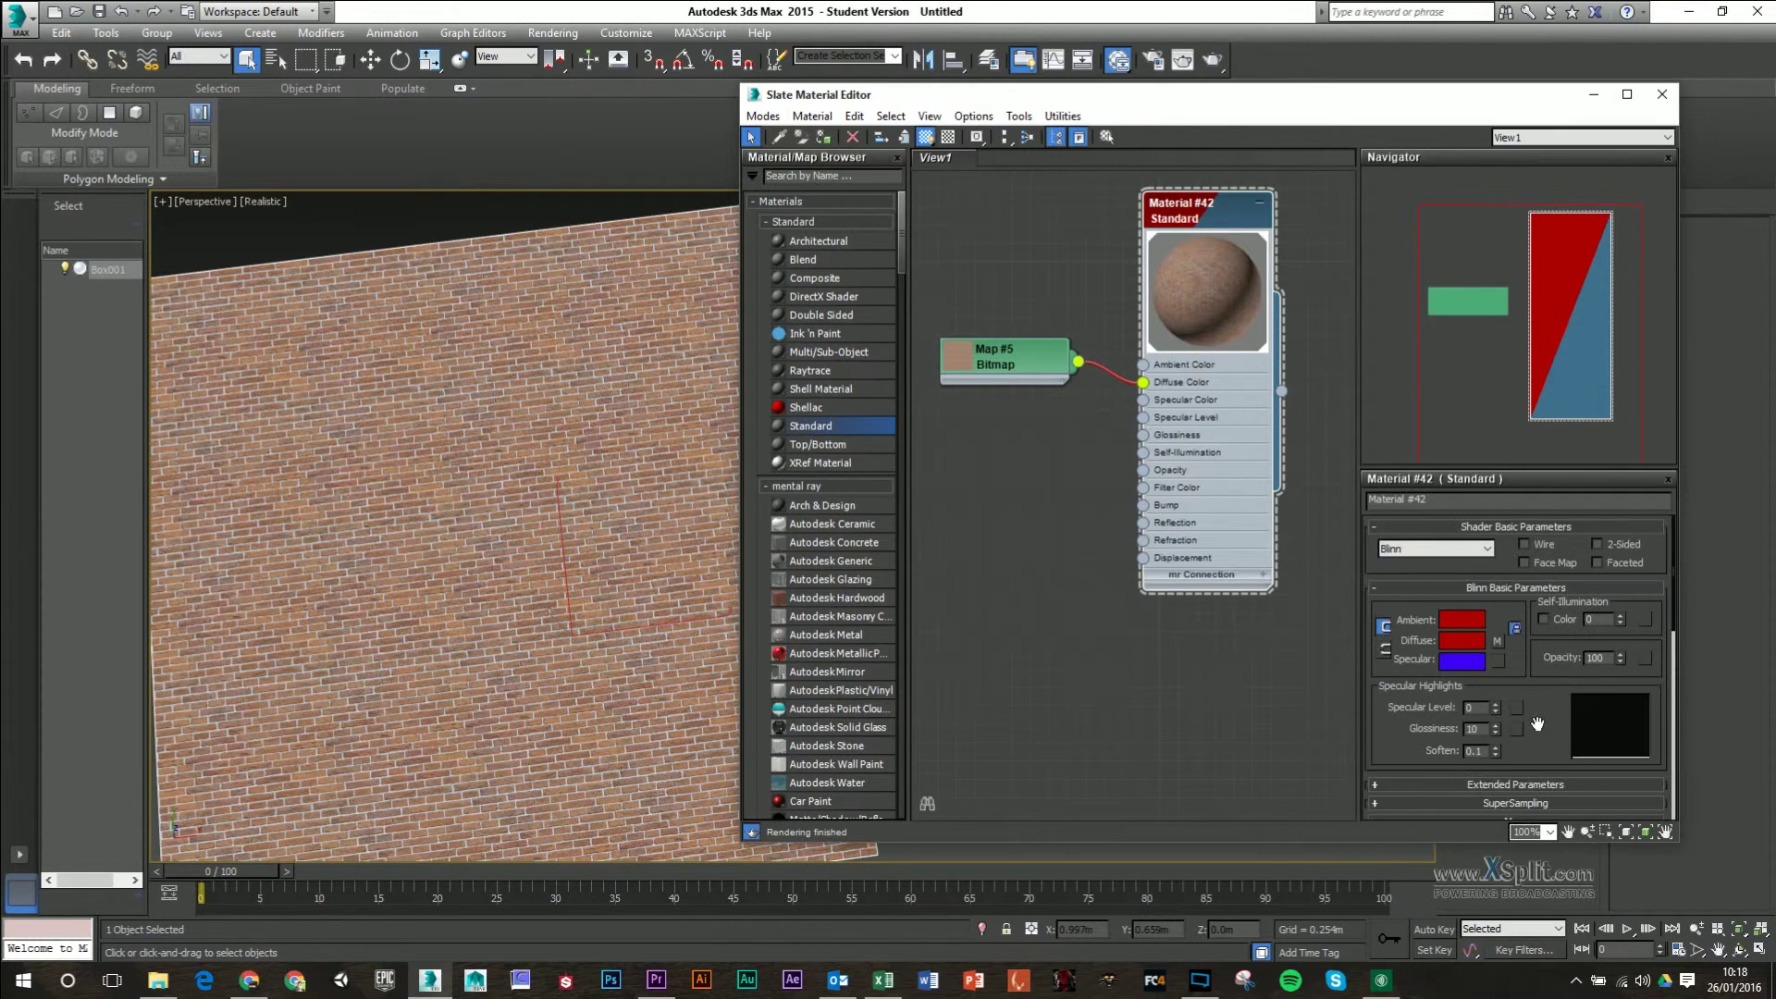
scroll(1510, 711, "down", 1)
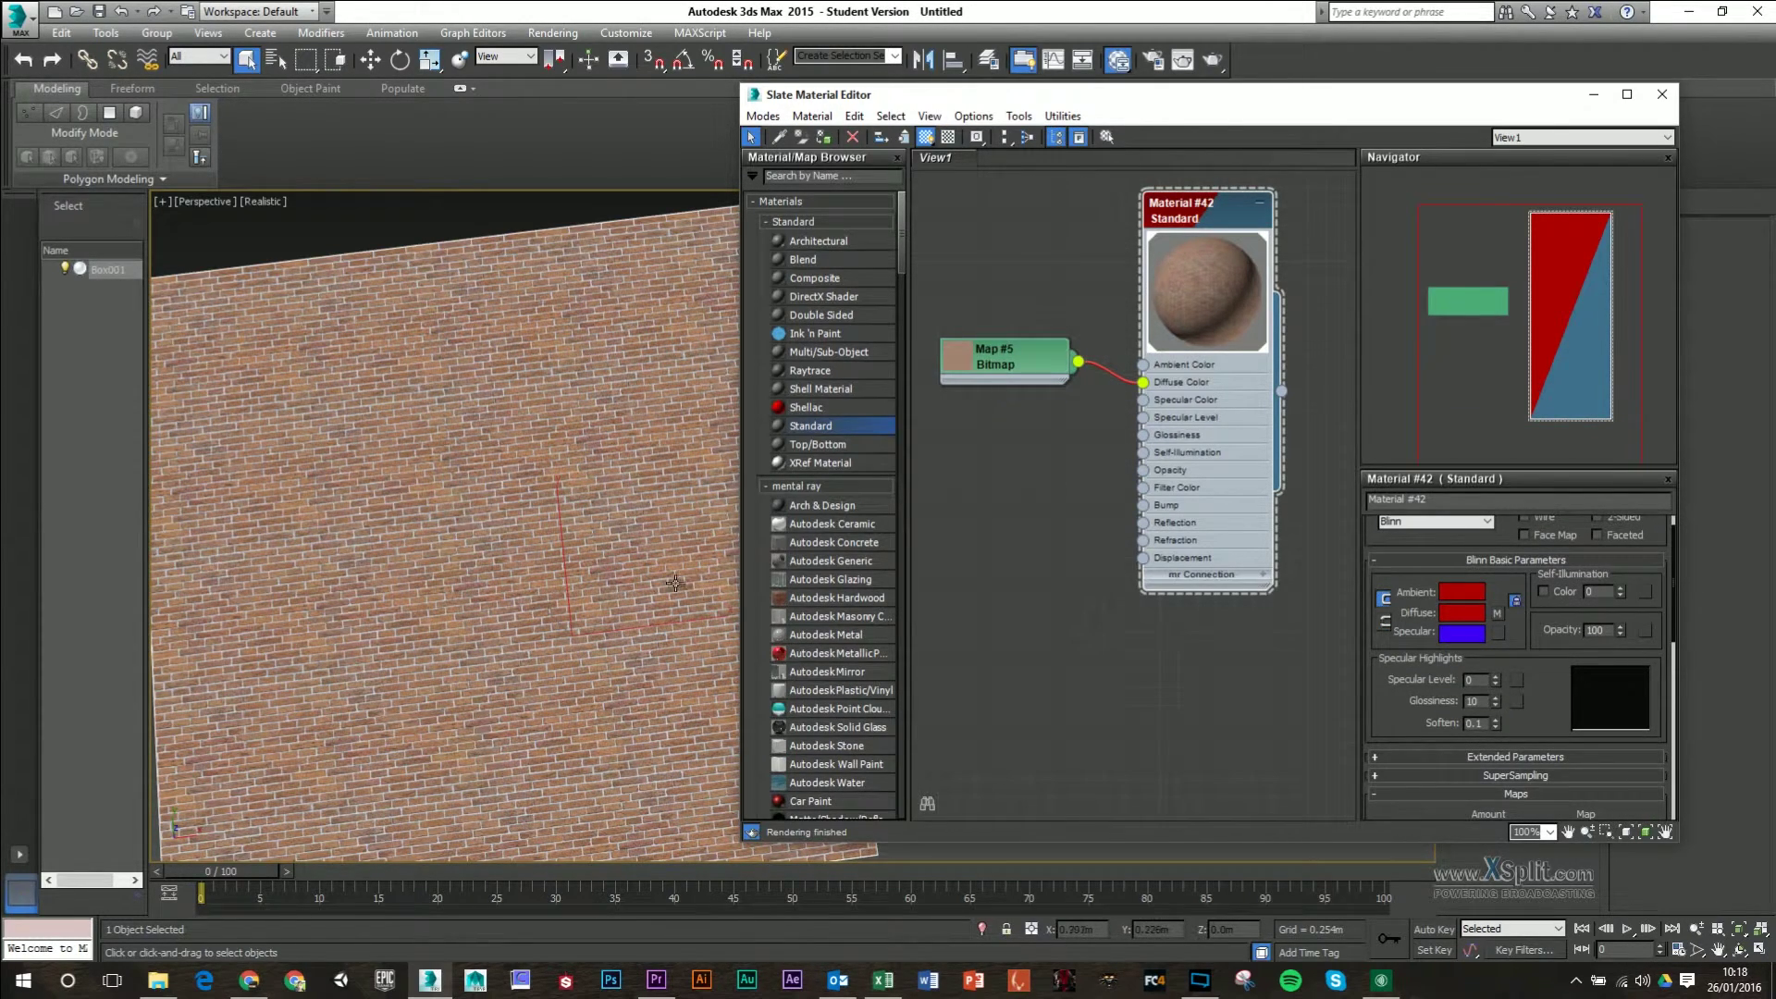
Step: Set the material's Specular Level to 50 and its specular color to white, checking the highlight on the box
middle_click_drag(647, 555, 690, 499, "alt")
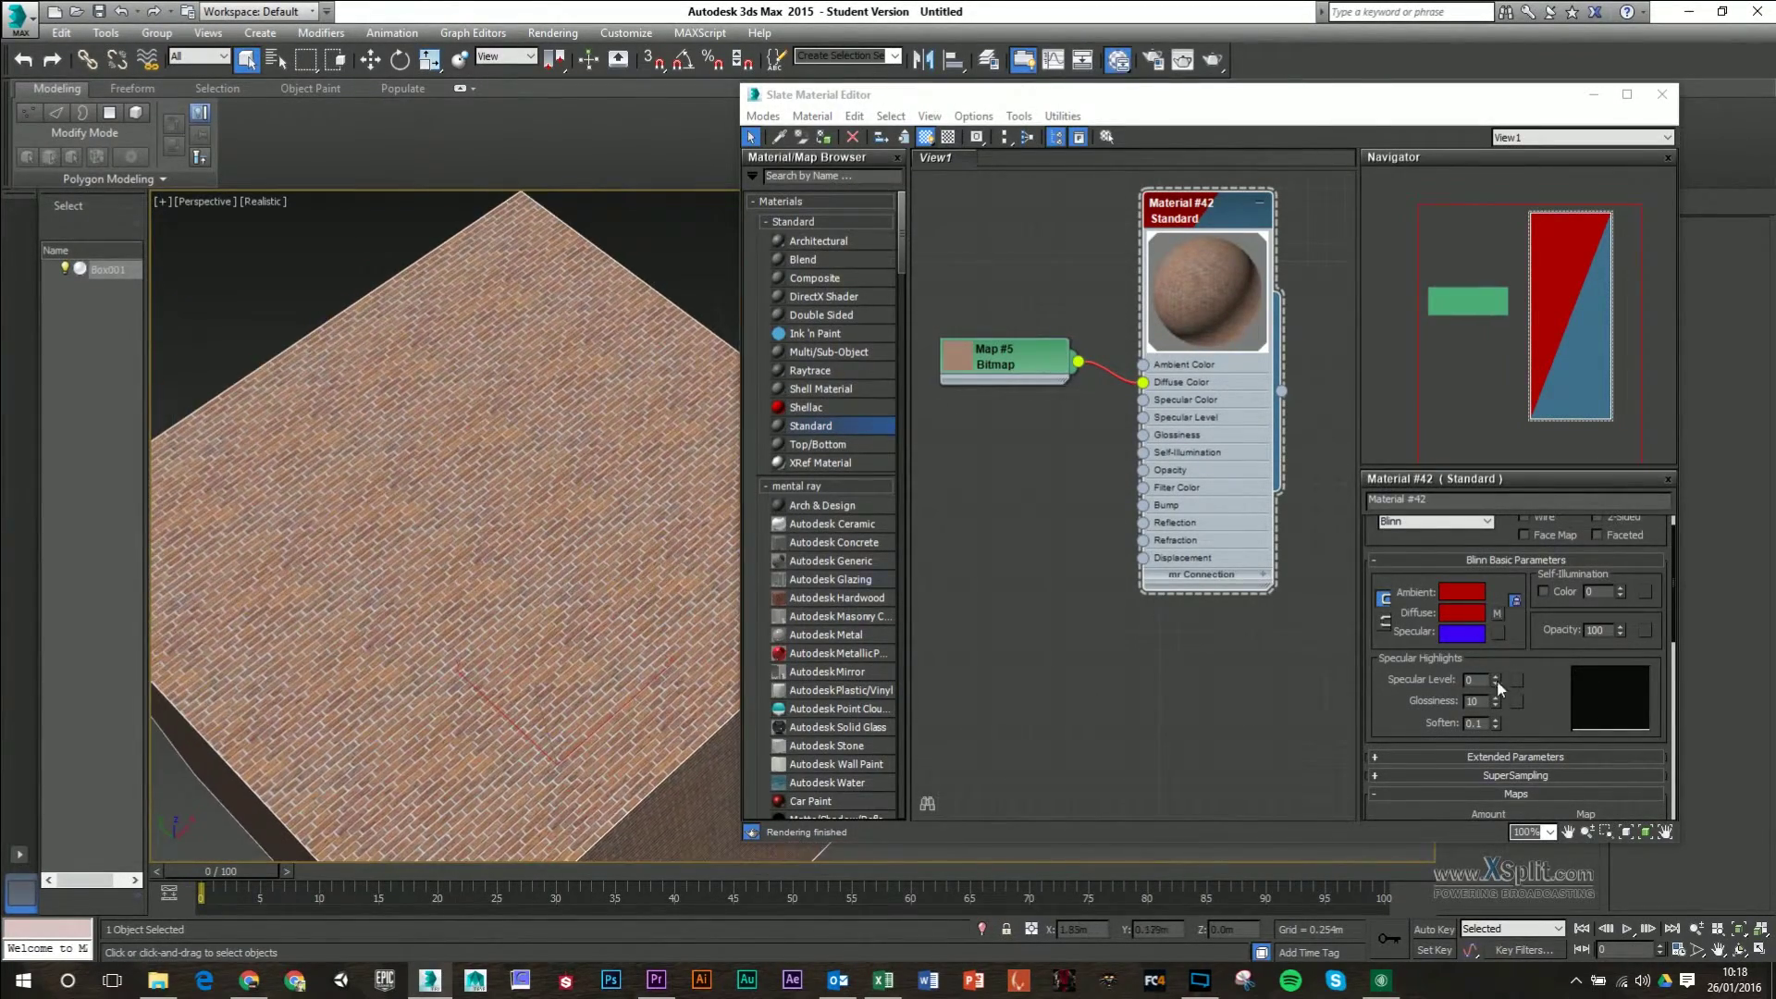
left_click_drag(1494, 679, 1504, 638)
left_click(1460, 635)
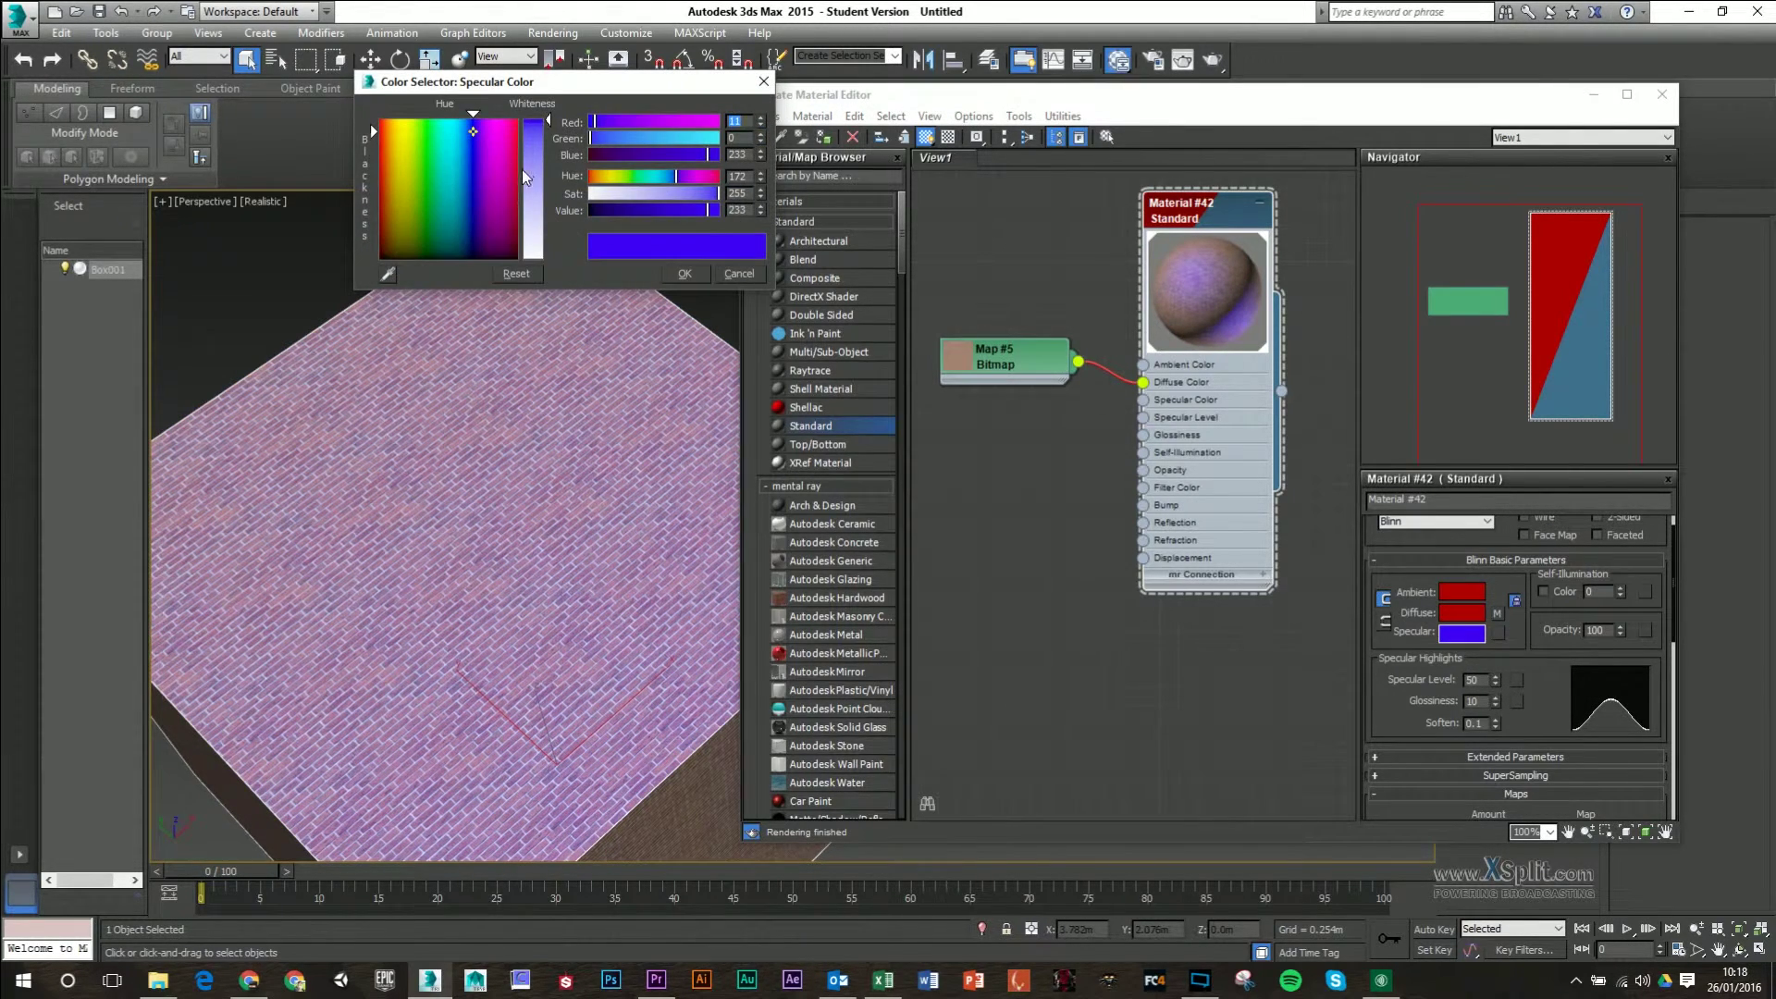
left_click_drag(533, 180, 536, 261)
left_click(682, 273)
middle_click_drag(658, 364, 703, 428, "alt")
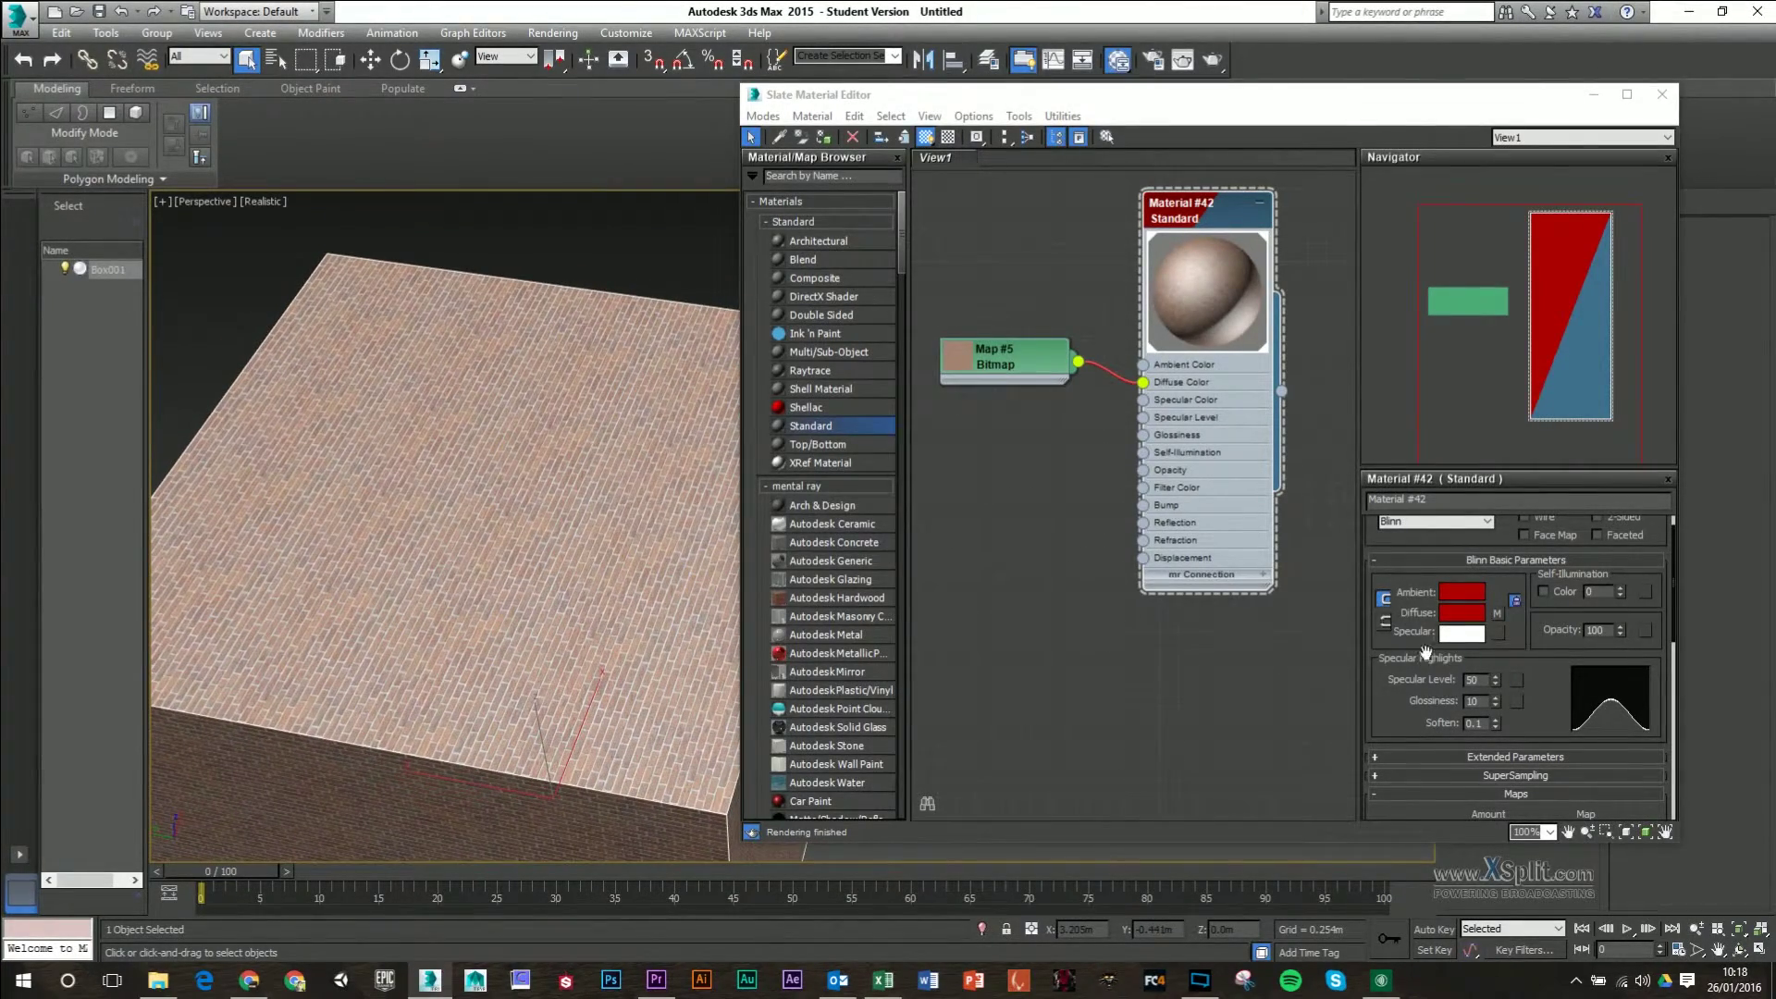
Step: Set the material's Glossiness to 41 and Soften to 0.95, checking the highlight on the box
left_click_drag(1496, 700, 633, 567)
middle_click_drag(633, 566, 740, 584, "alt")
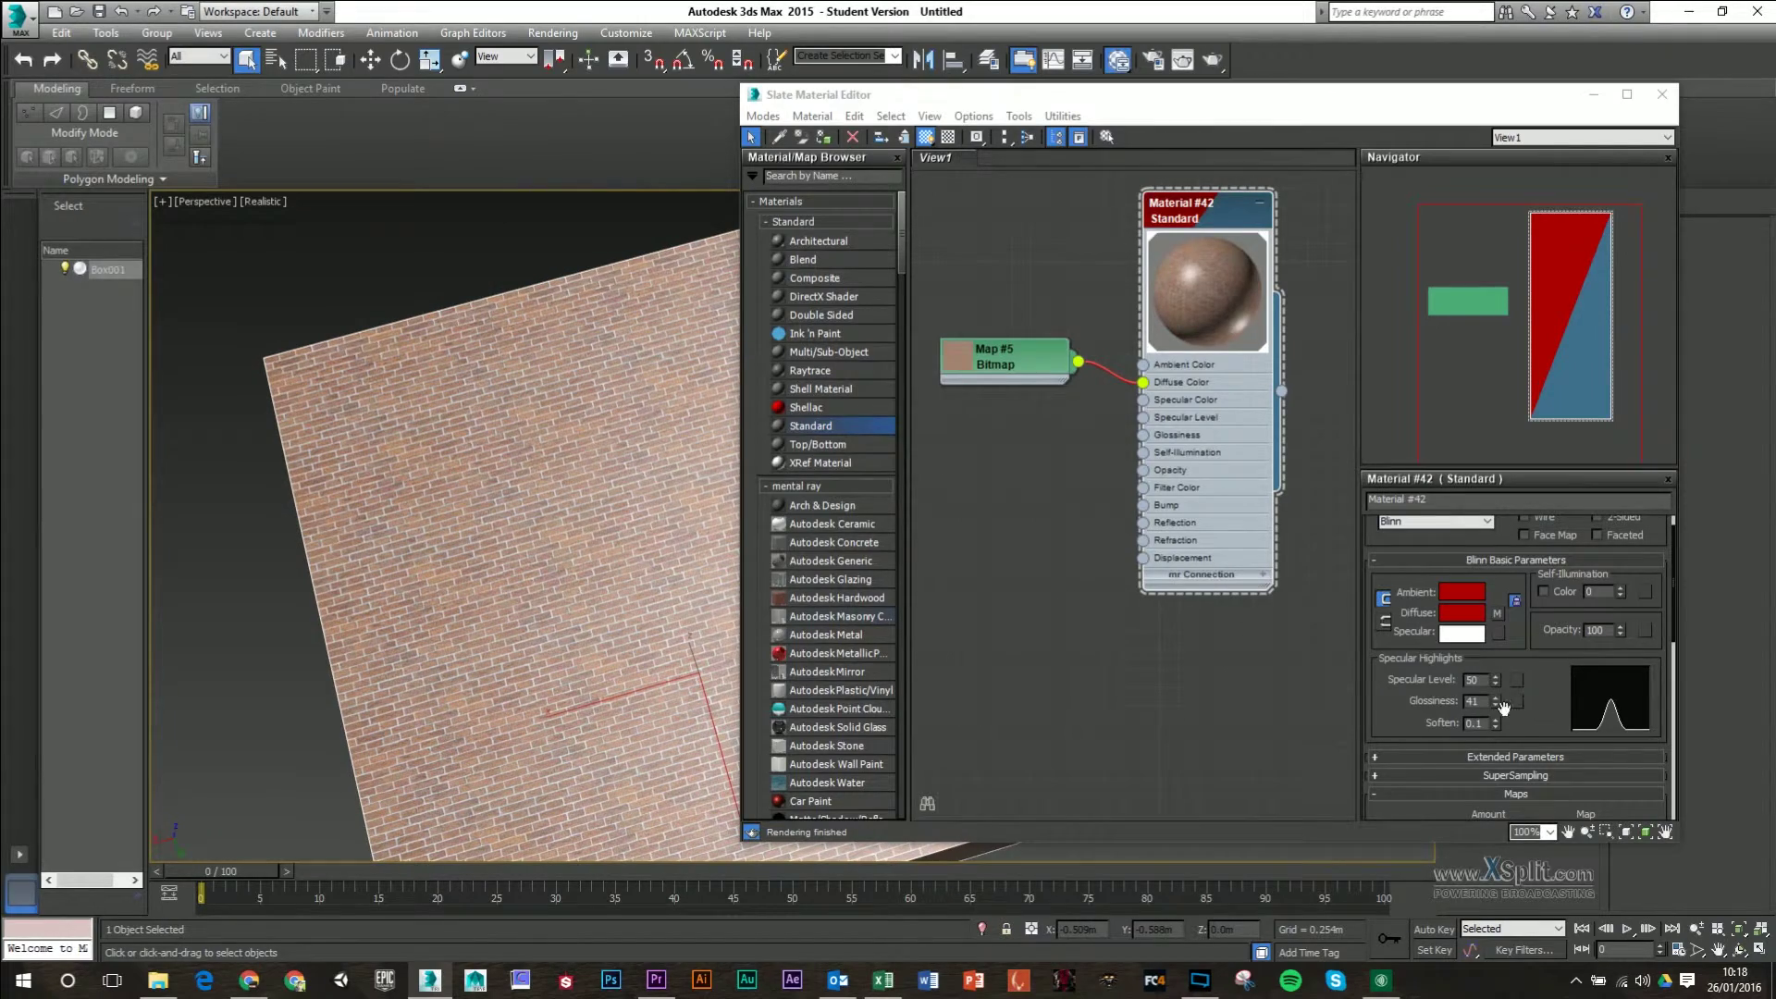
left_click_drag(1497, 722, 1502, 640)
middle_click_drag(639, 574, 720, 605, "alt")
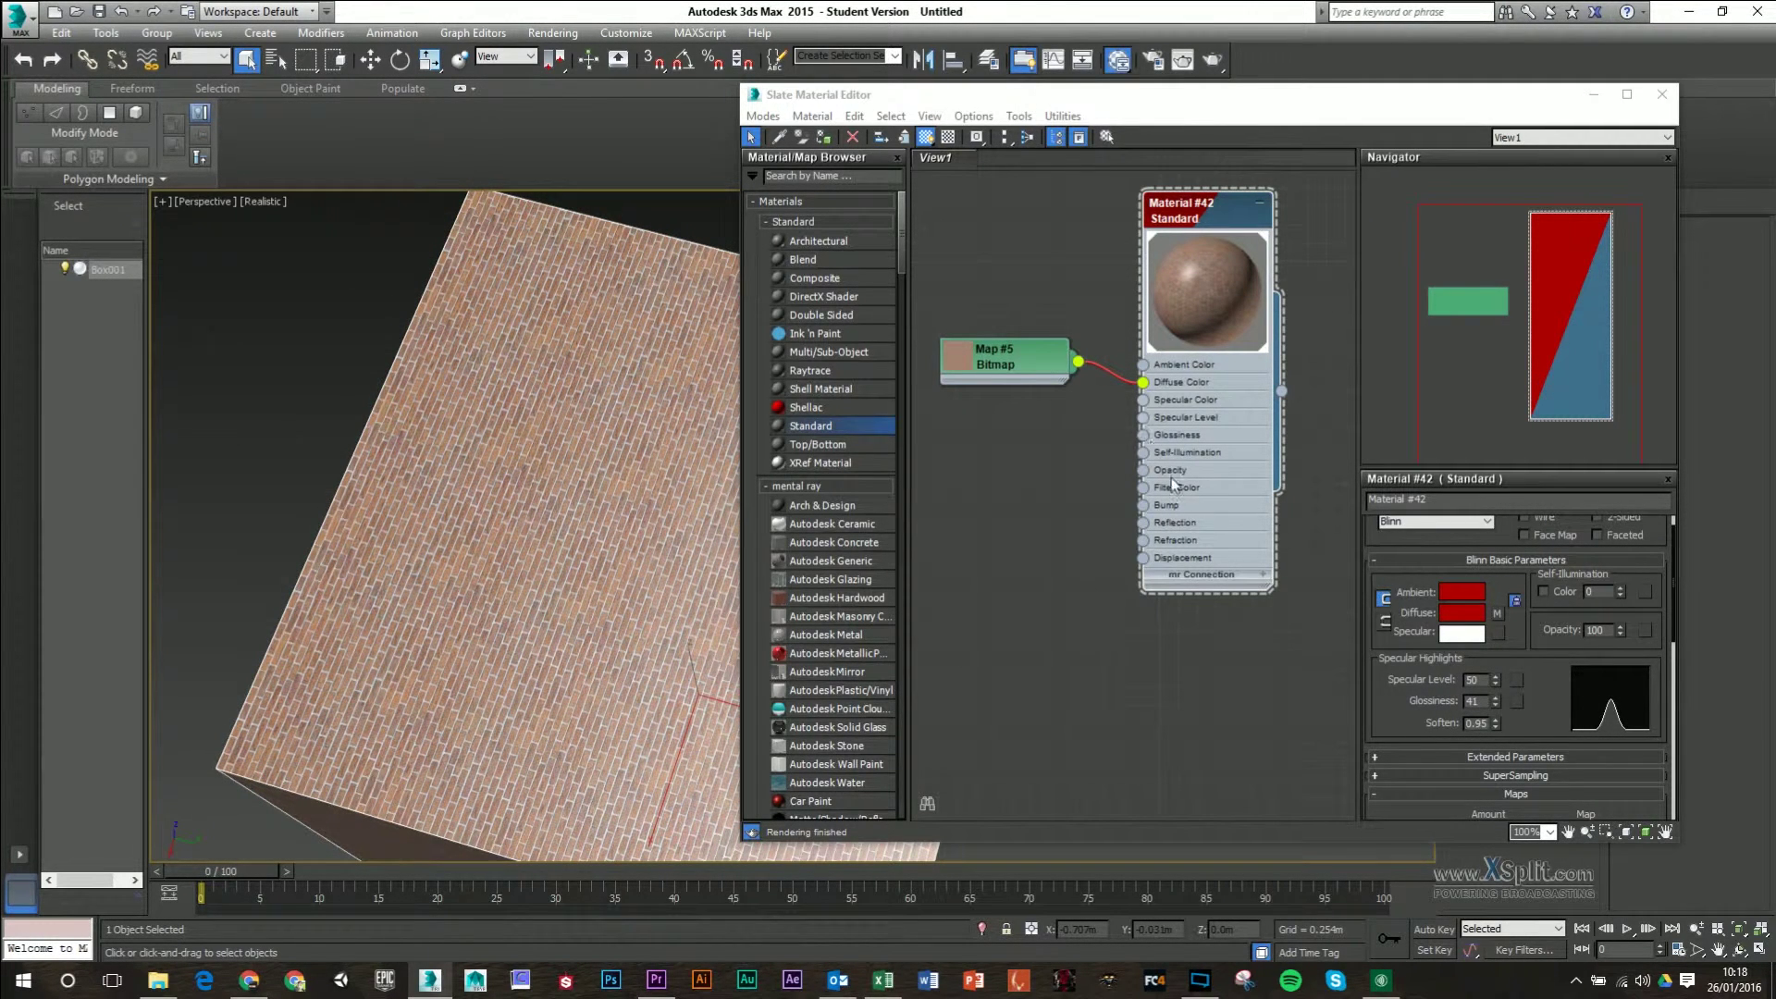
Step: View the maps available for Specular Level without assigning one, and lower the material's Opacity to 64
left_click(1515, 683)
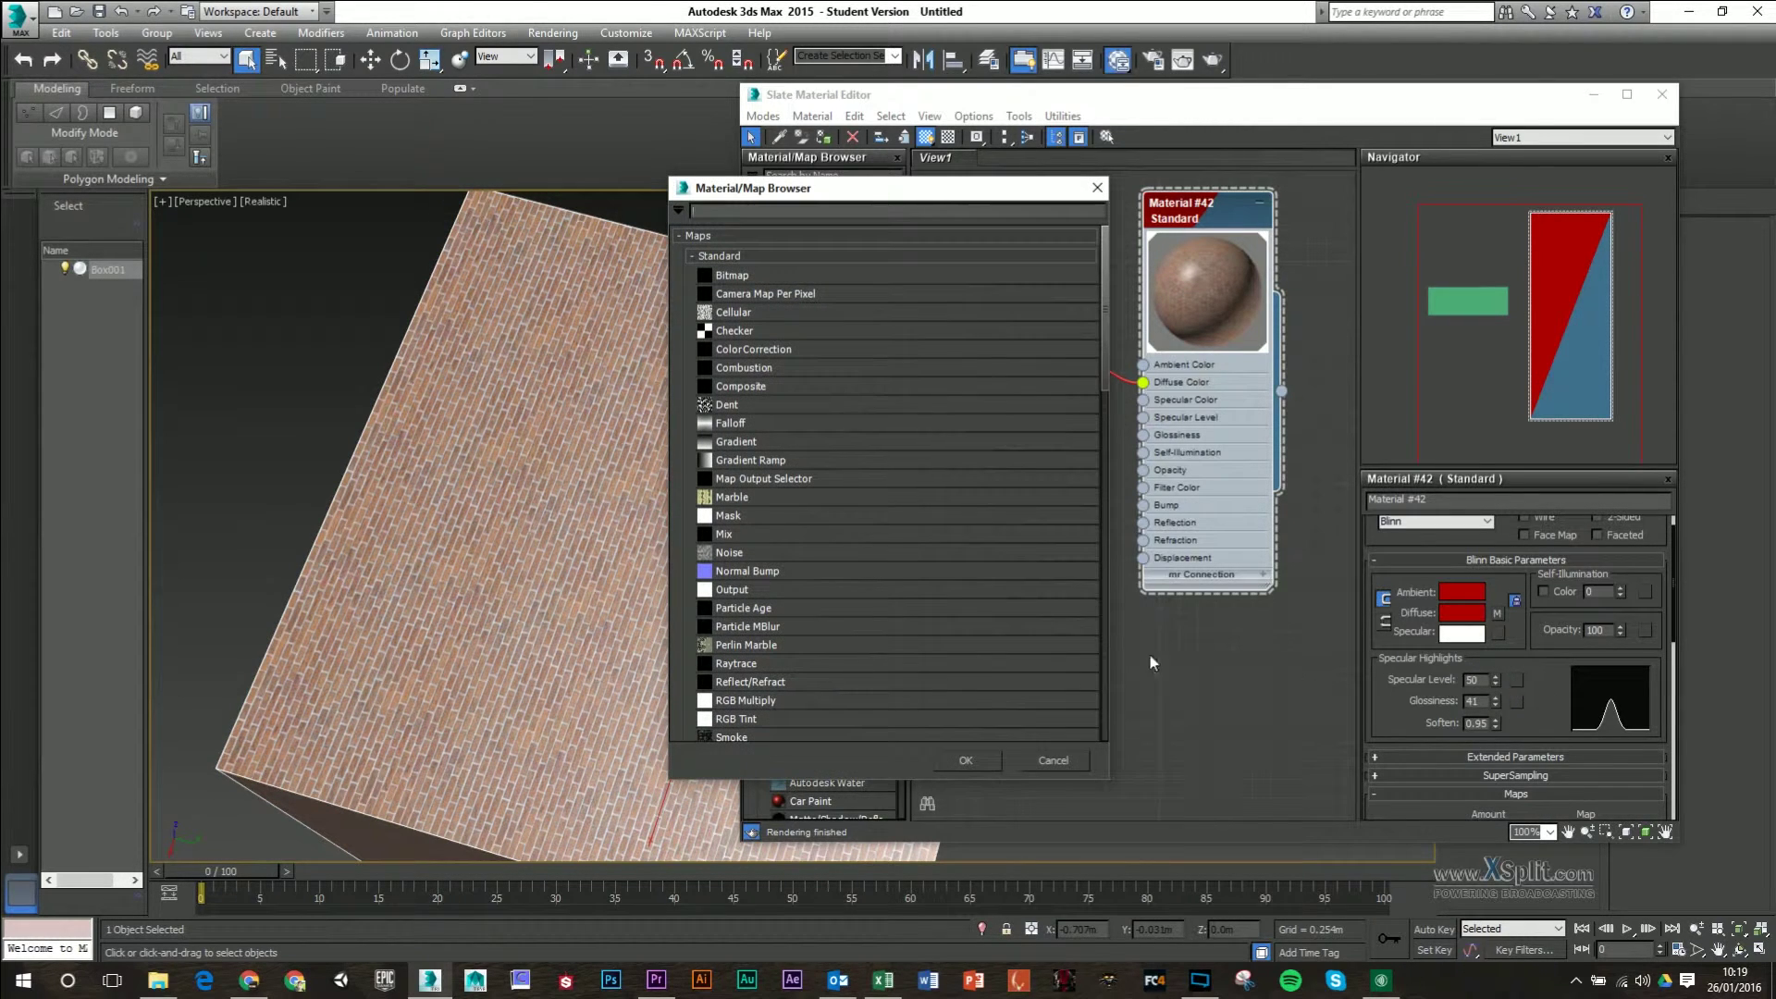
left_click(1053, 757)
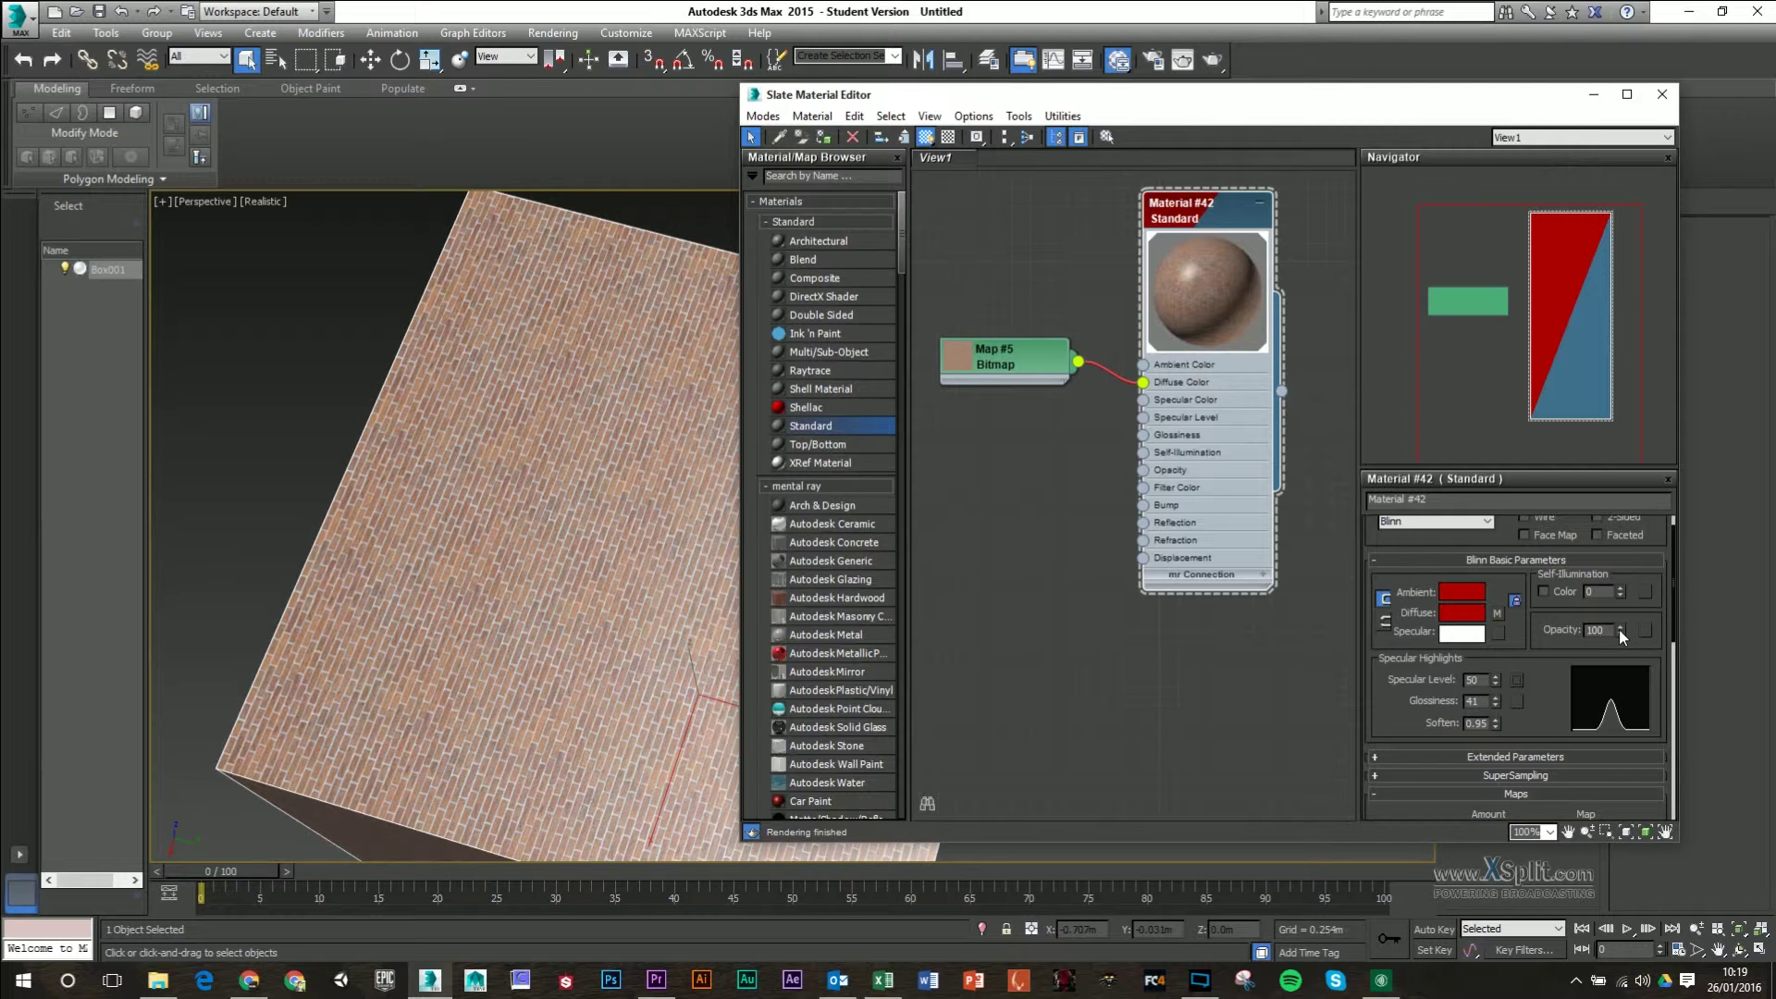
left_click_drag(1620, 630, 1621, 665)
middle_click_drag(570, 605, 544, 547, "alt")
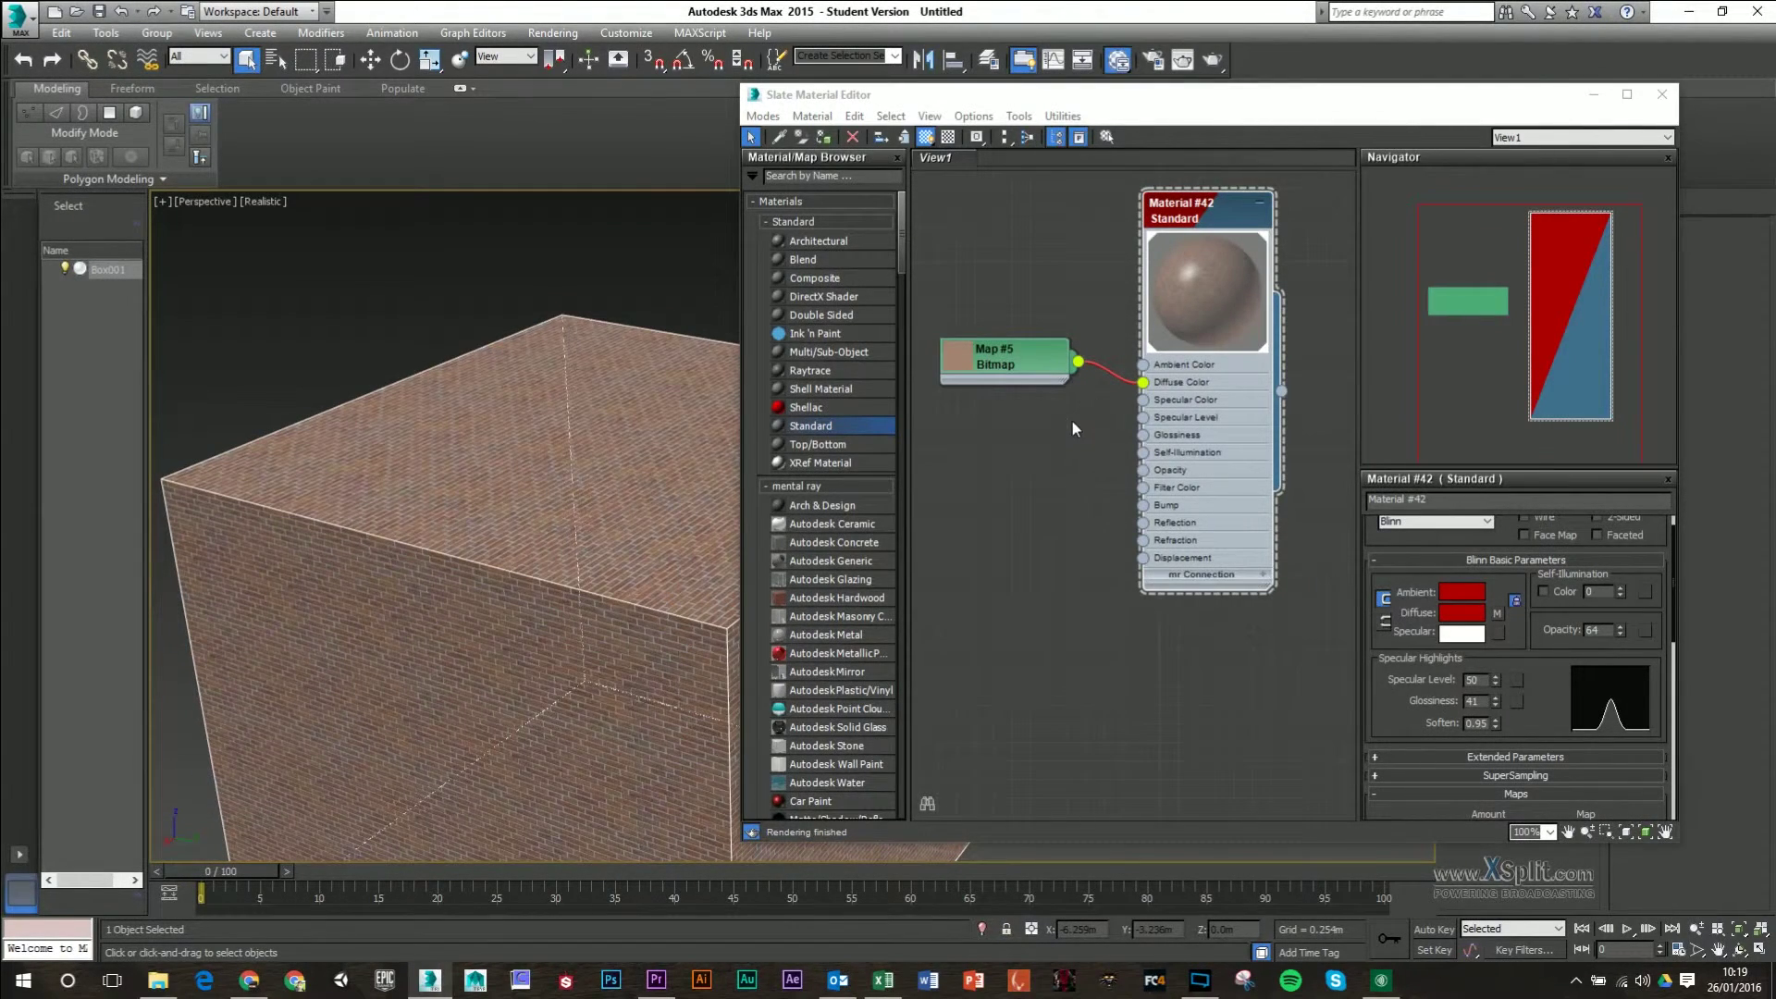